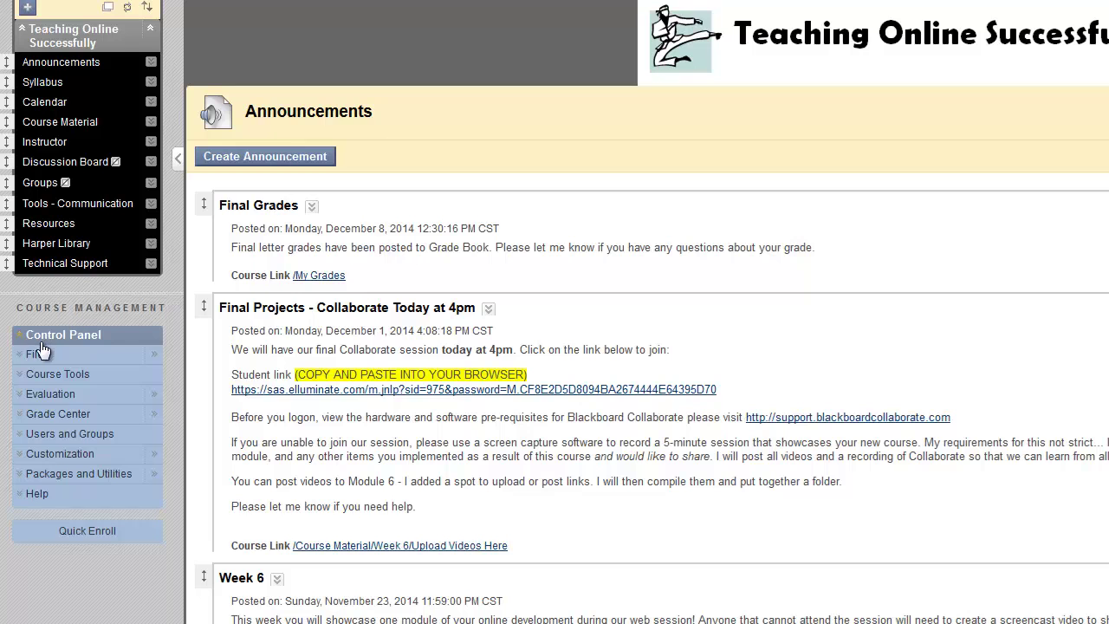
# Step: Preview the Buttons menu style and its button library in the Teaching Style settings, restore the Text style, and cancel the changes
pyautogui.click(46, 461)
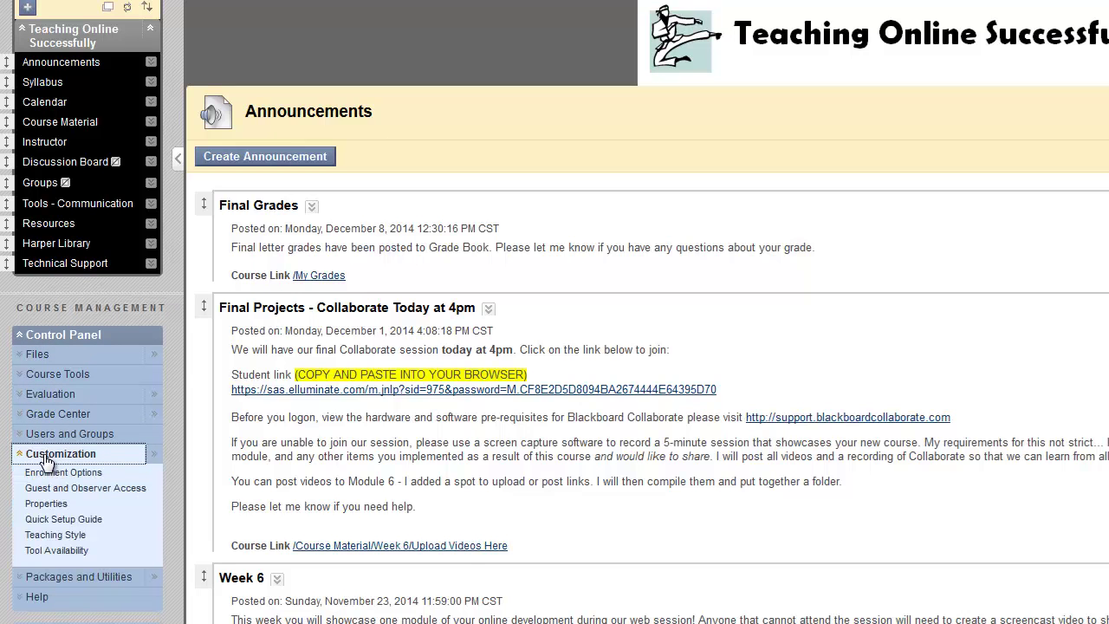
pyautogui.click(56, 536)
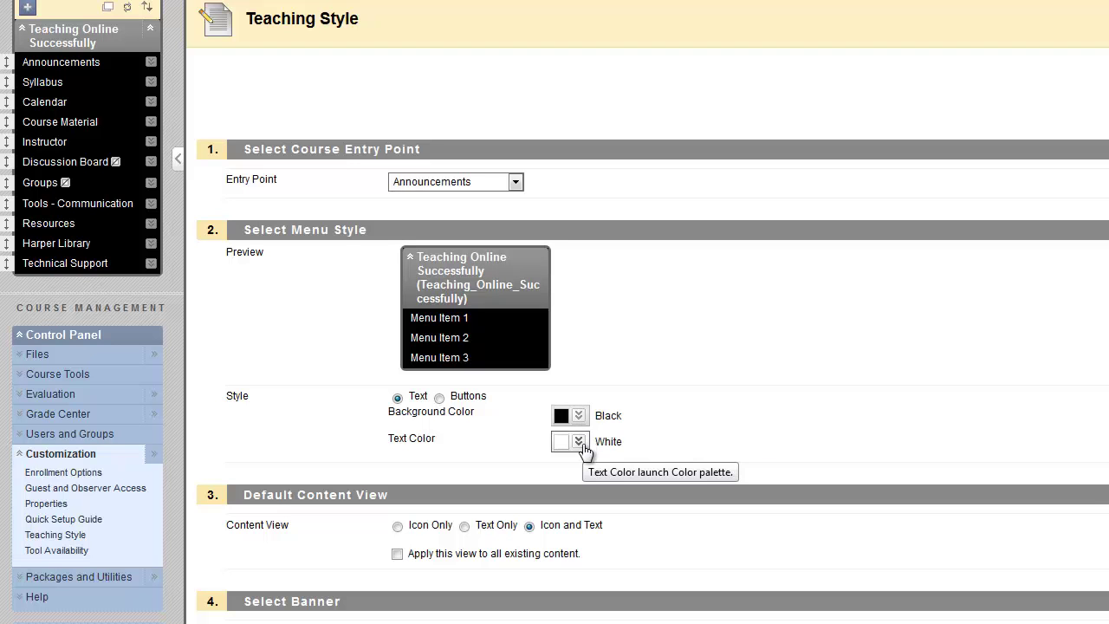
pyautogui.click(439, 399)
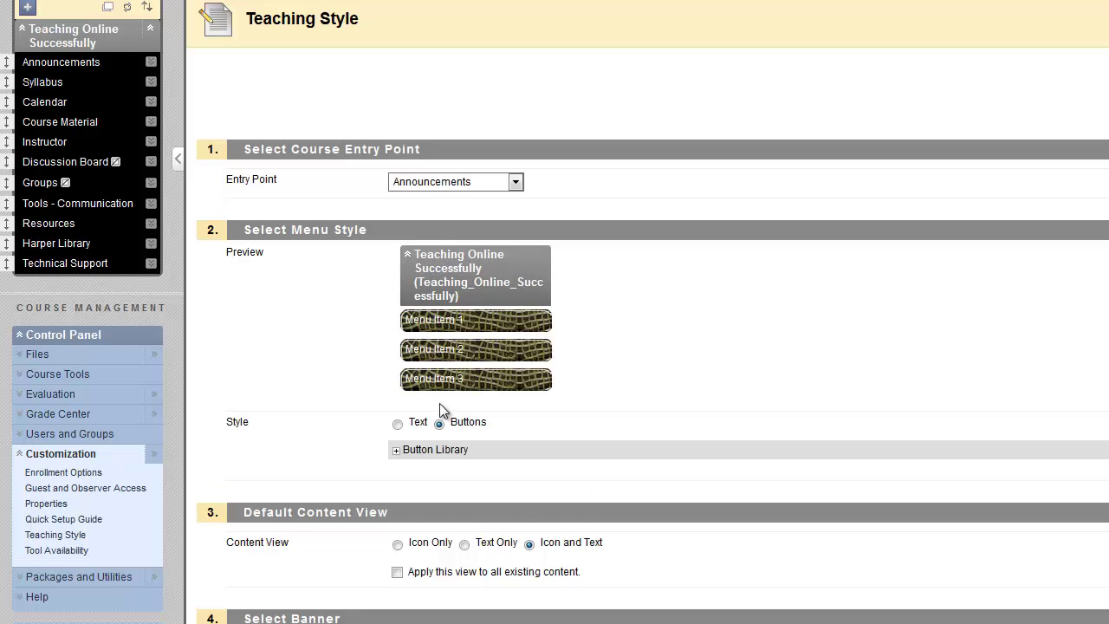
pyautogui.click(396, 450)
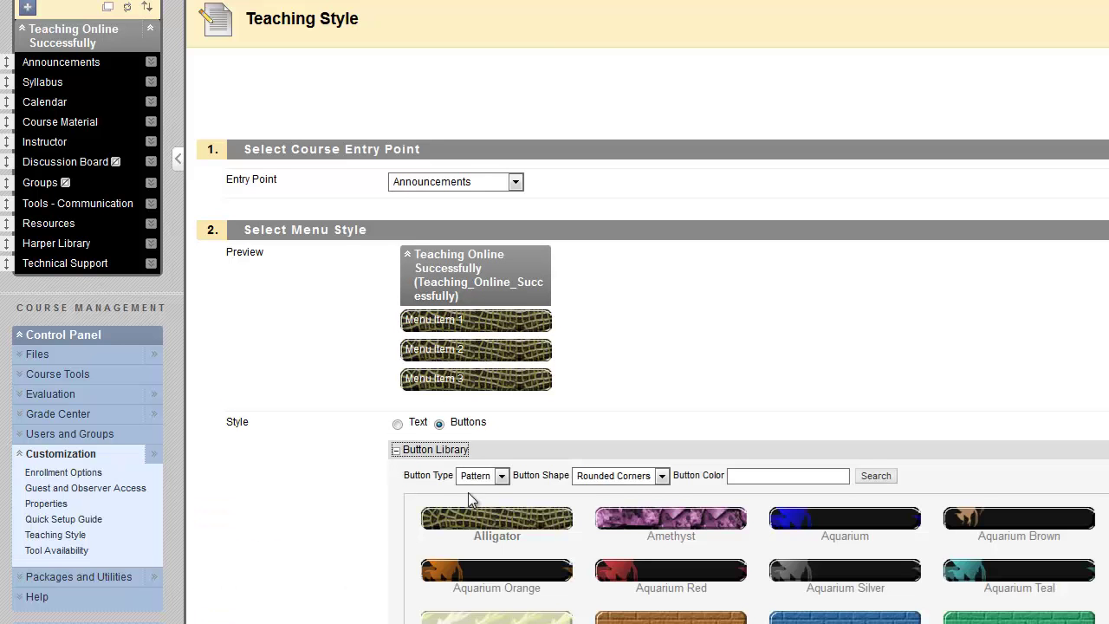
pyautogui.click(396, 453)
pyautogui.click(397, 424)
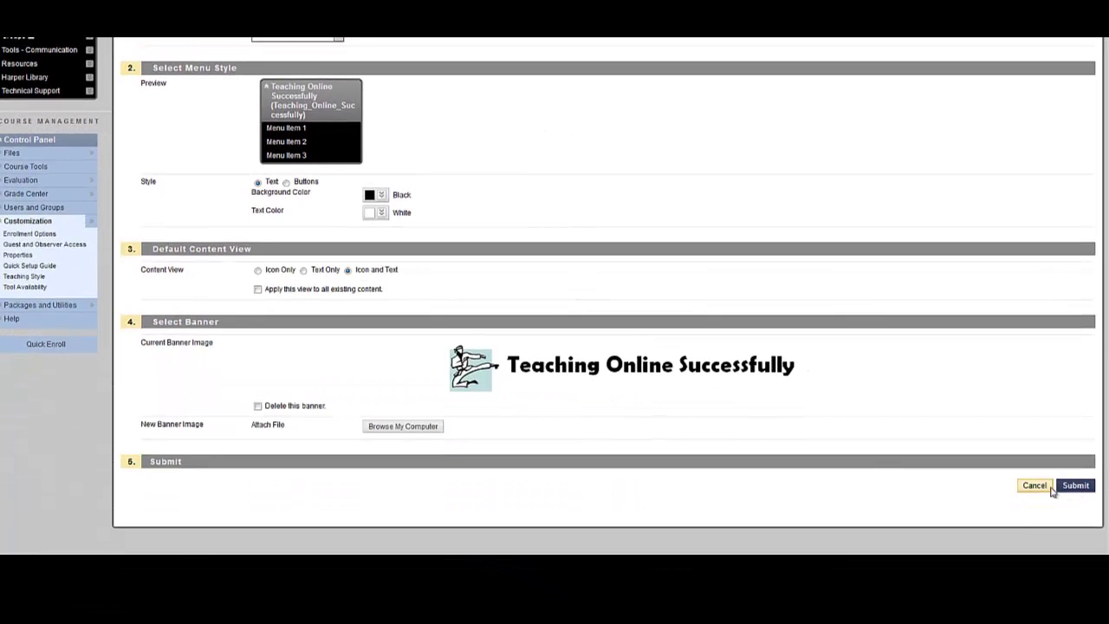
pyautogui.click(1033, 485)
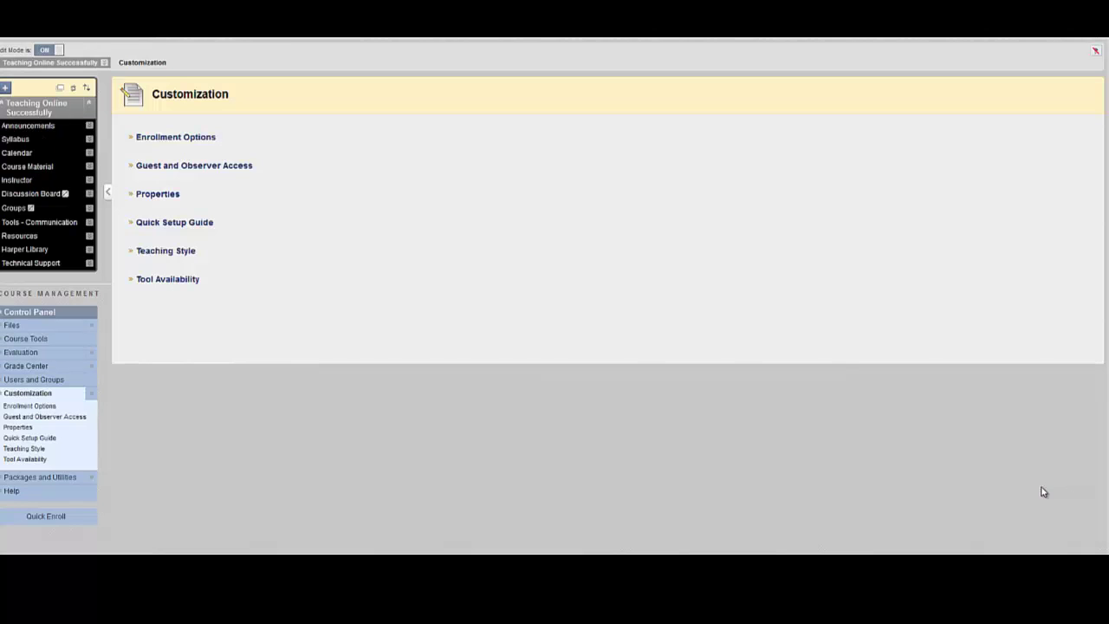
# Step: Return to Announcements, hide the Tools - Communication link in the course menu, and show it again
pyautogui.click(20, 128)
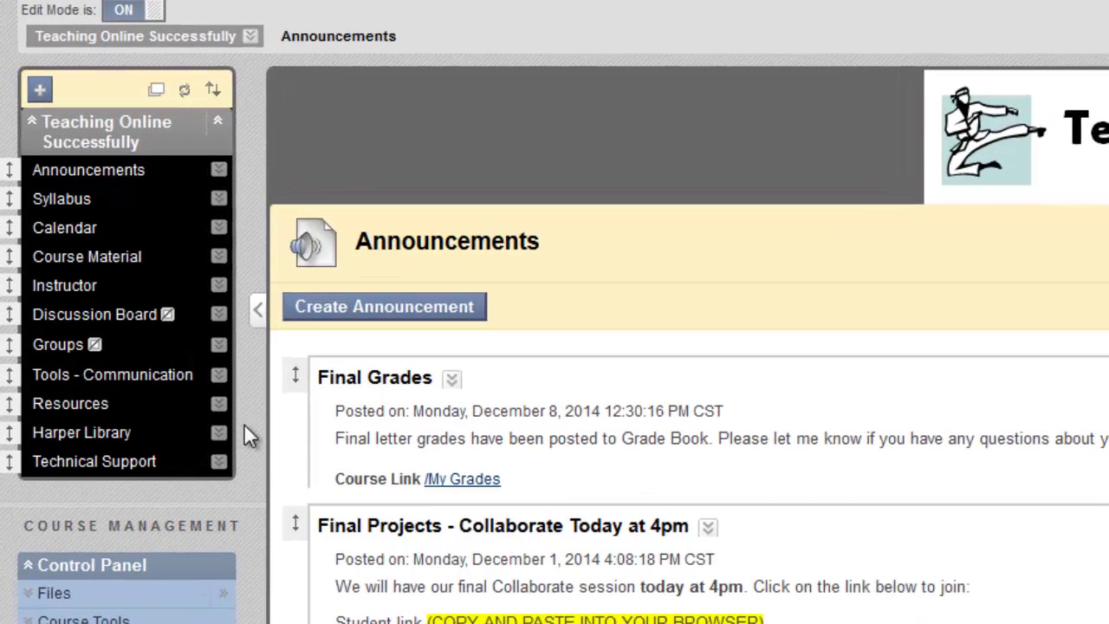
pyautogui.click(219, 379)
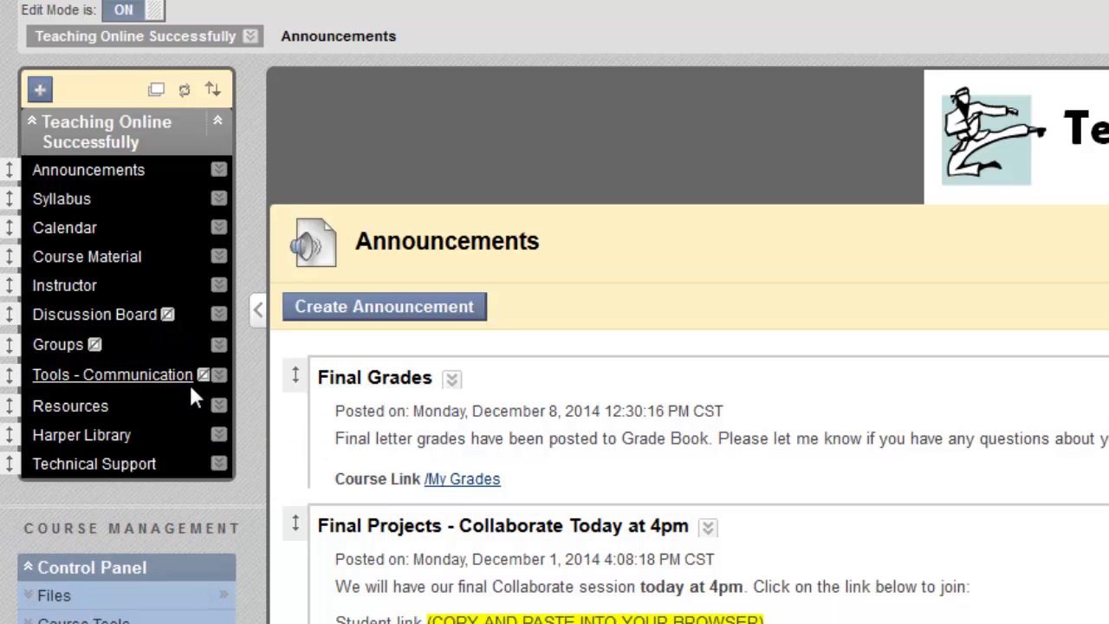
pyautogui.moveTo(208, 388)
pyautogui.click(218, 378)
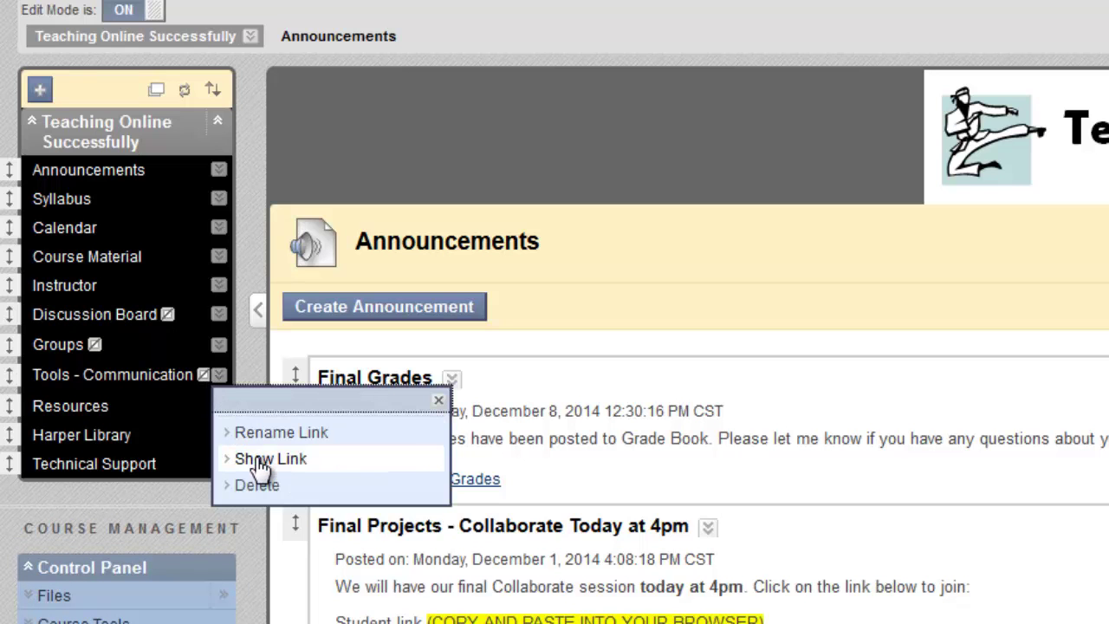
pyautogui.click(259, 461)
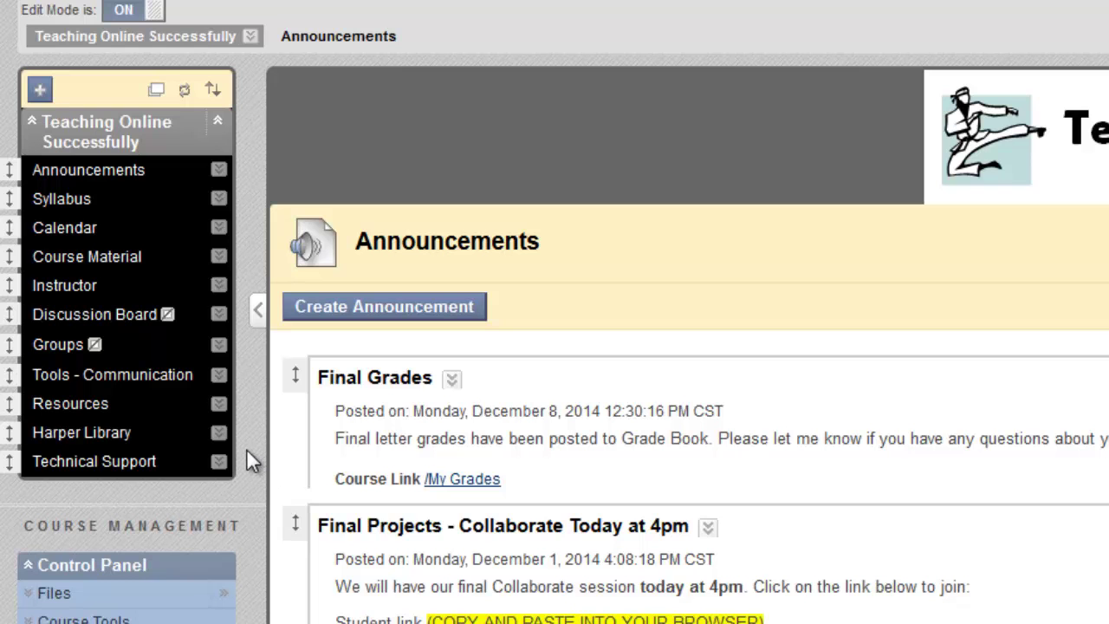
# Step: Add a subheader named Course Materials to the course menu and move it directly above Resources
pyautogui.click(39, 90)
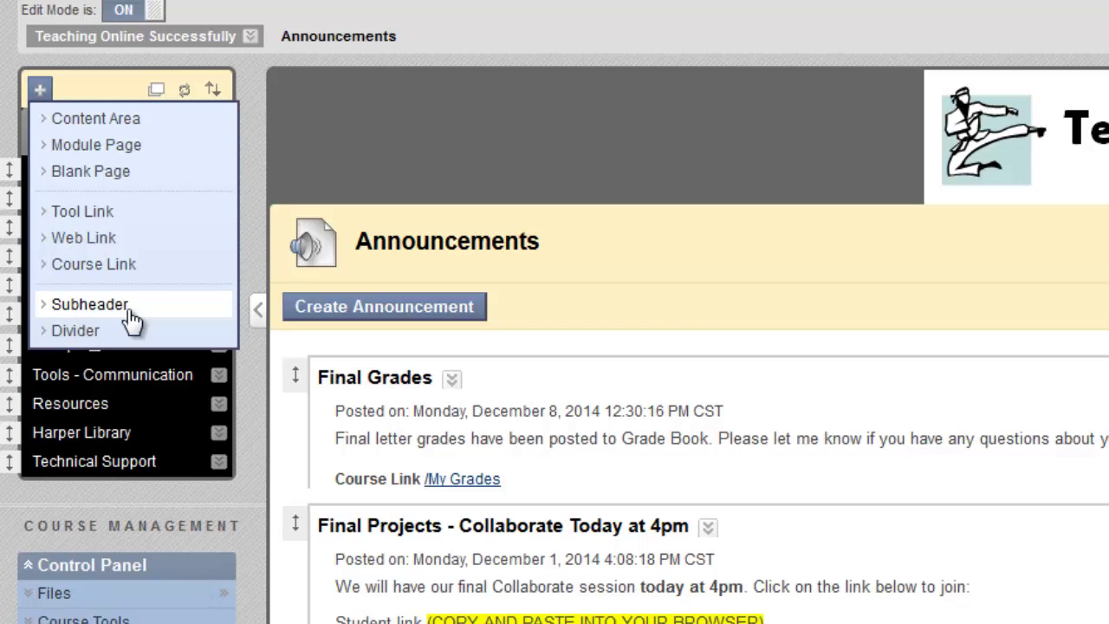
pyautogui.click(90, 305)
pyautogui.write('Course Materials')
pyautogui.click(277, 232)
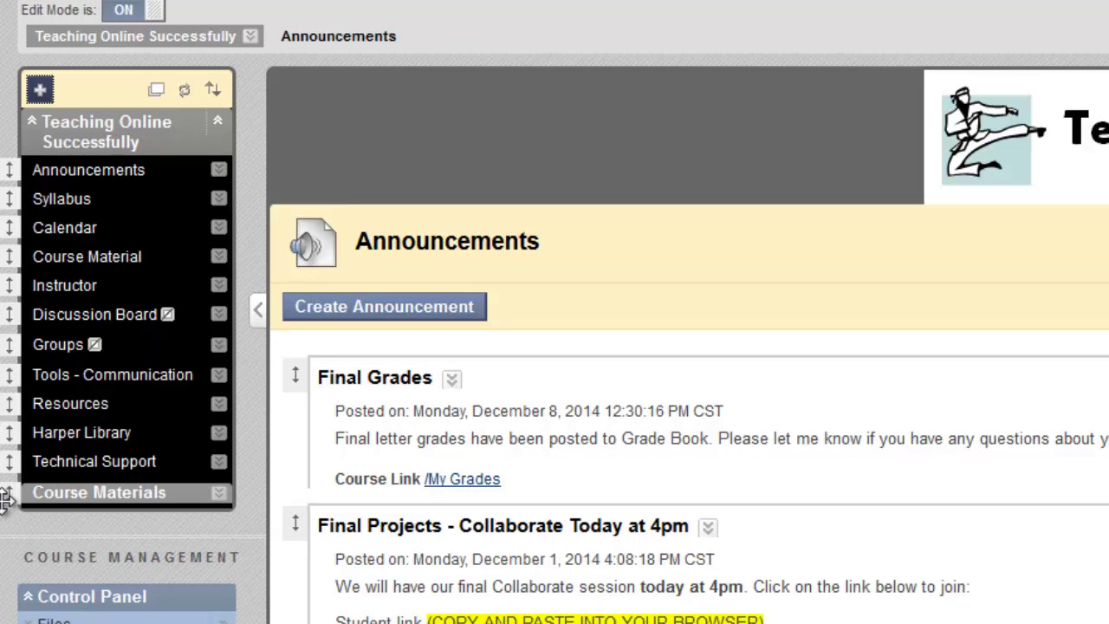
pyautogui.moveTo(8, 493); pyautogui.dragTo(7, 407)
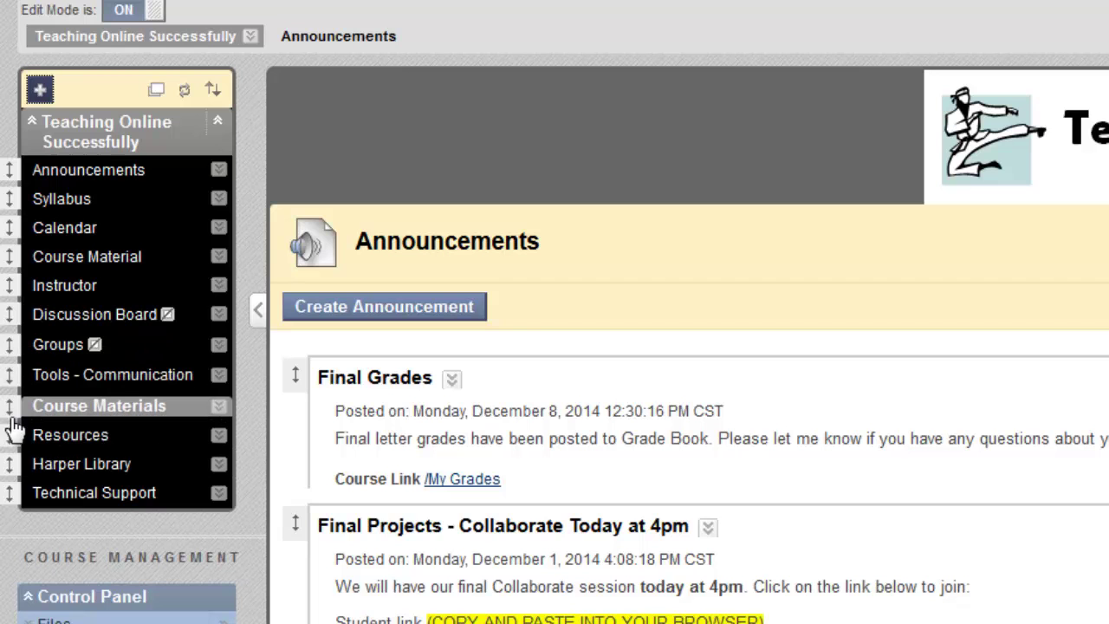
# Step: Add a divider to the course menu and move it up to the Discussion Board position
pyautogui.click(39, 90)
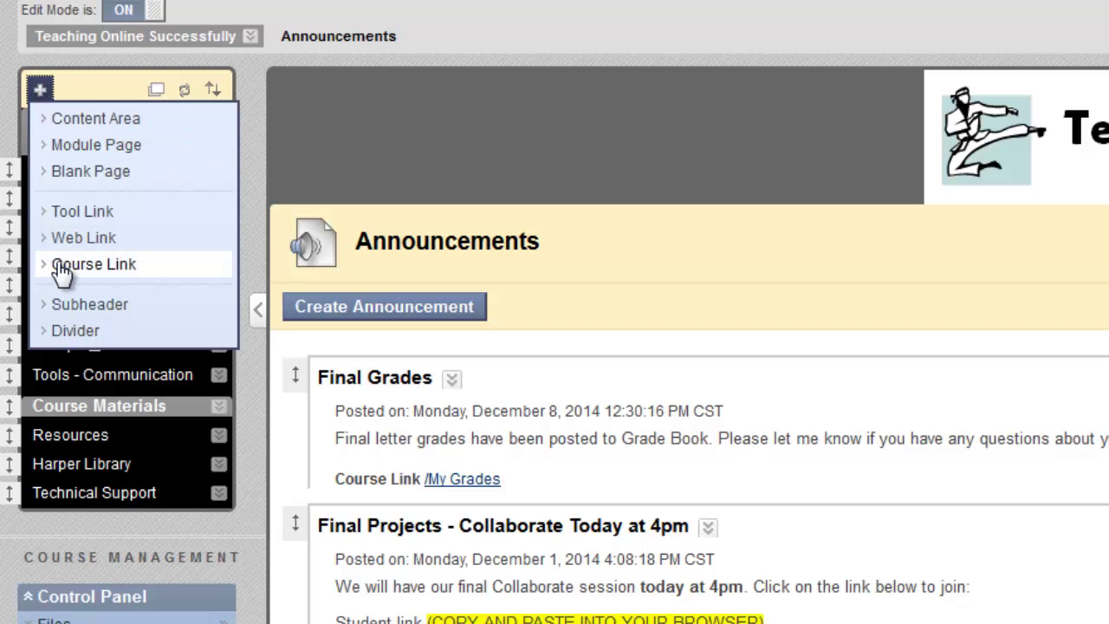
pyautogui.doubleClick(39, 90)
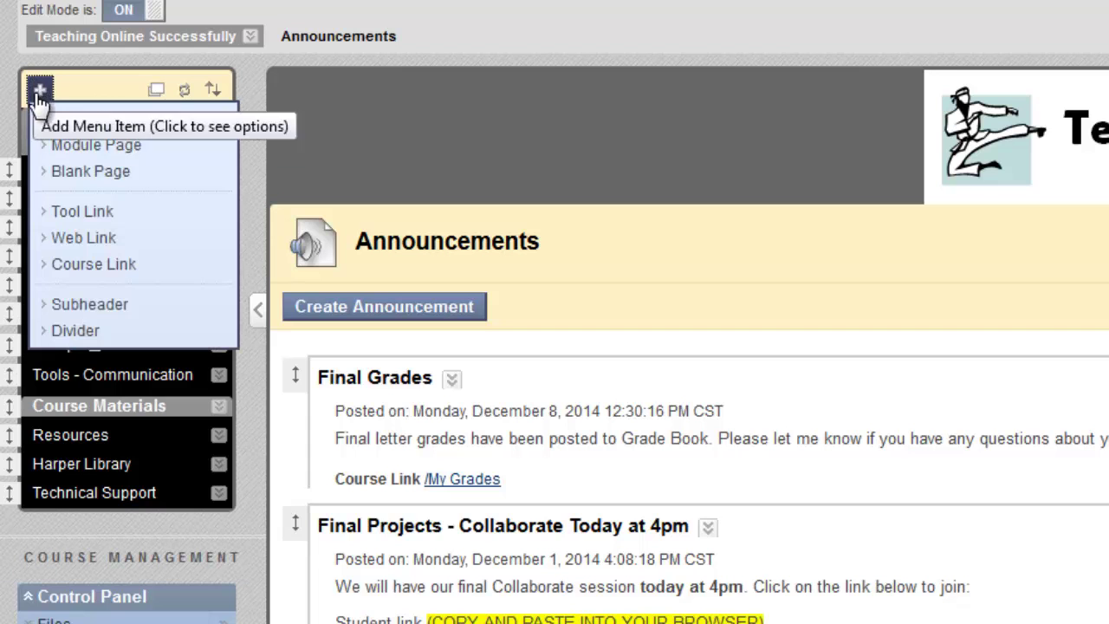
pyautogui.click(71, 330)
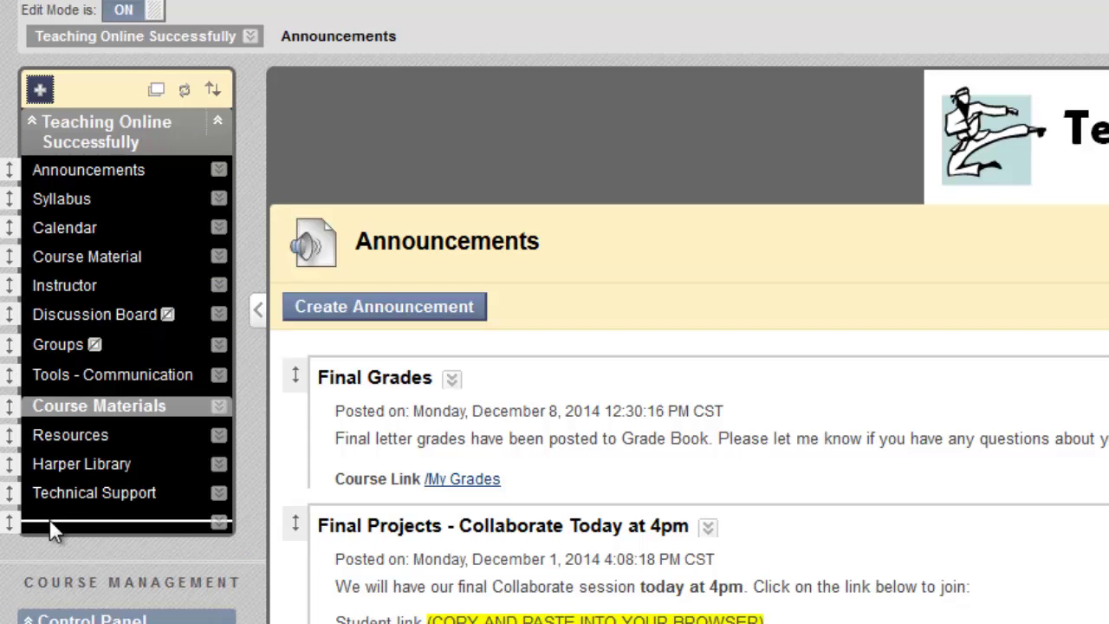
pyautogui.moveTo(9, 522); pyautogui.dragTo(8, 310)
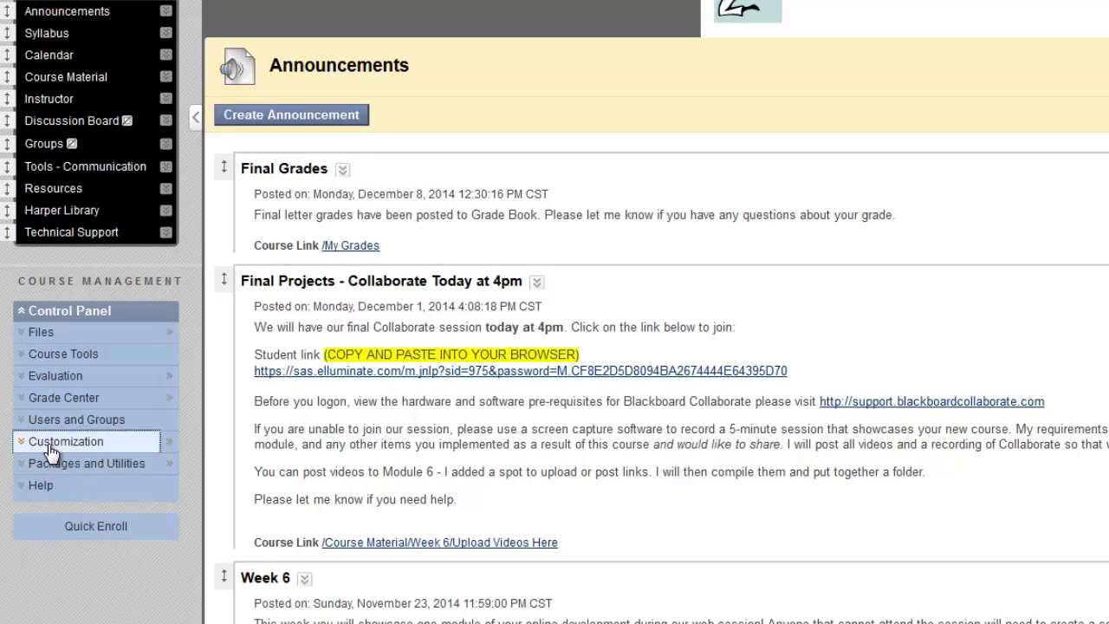
# Step: Browse for a new banner image in the Teaching Style settings, dismiss the file selection, and submit the page
pyautogui.click(52, 442)
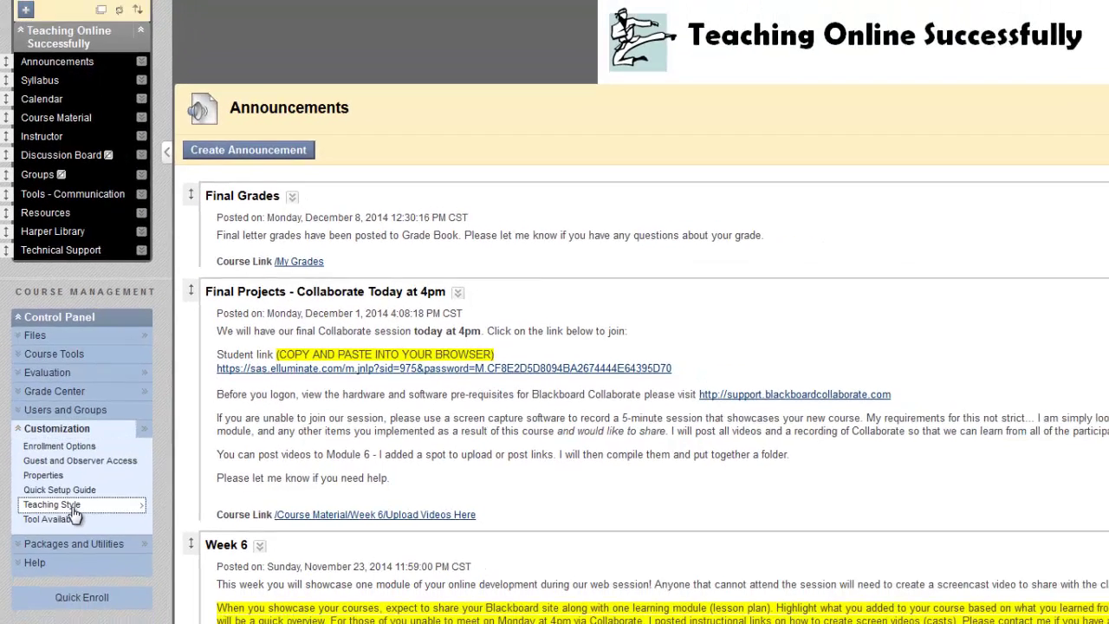
pyautogui.click(73, 507)
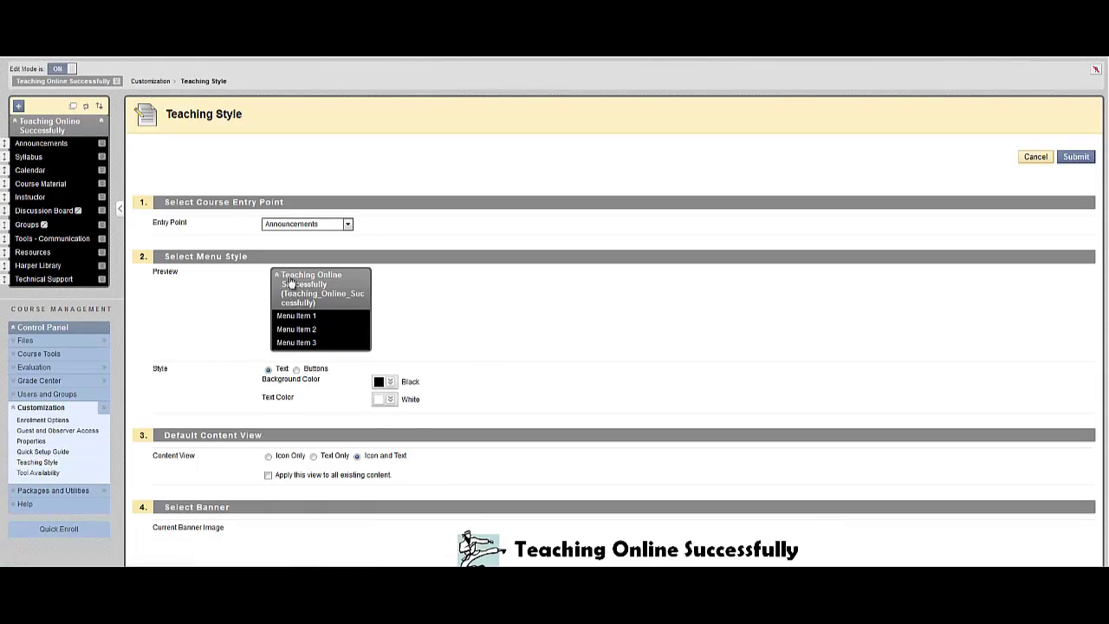
pyautogui.scroll(-3, 292, 284)
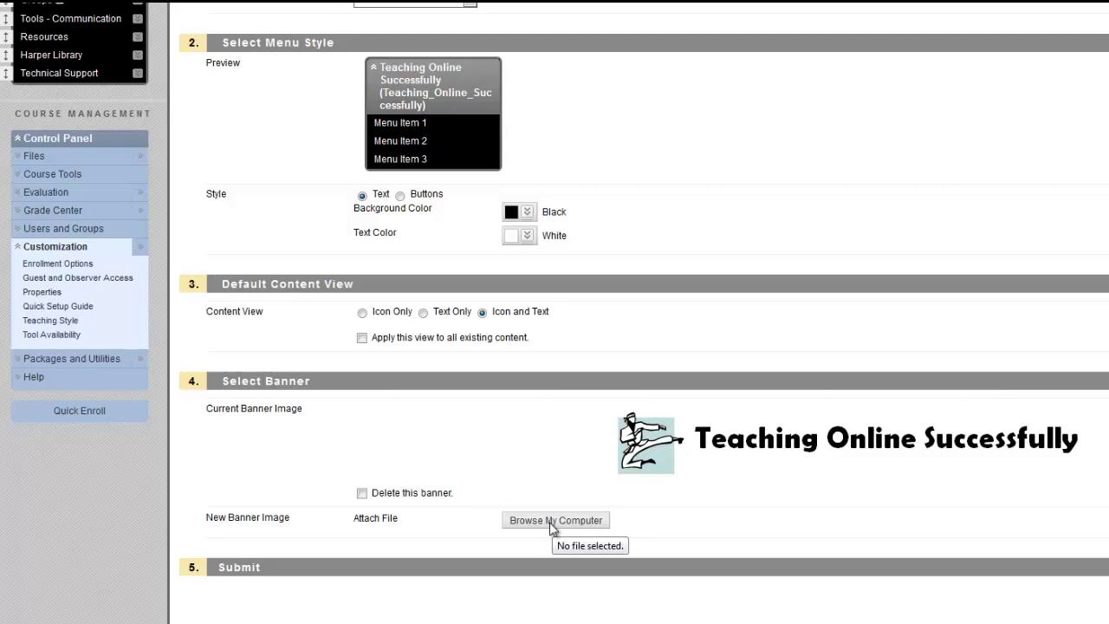
pyautogui.click(552, 521)
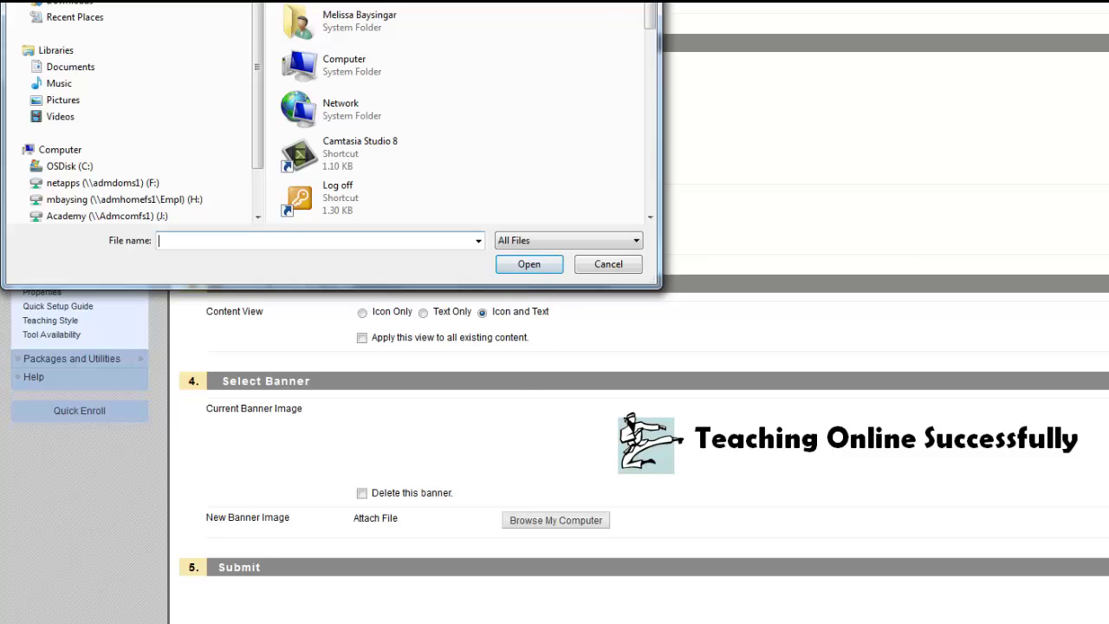
pyautogui.press('Escape')
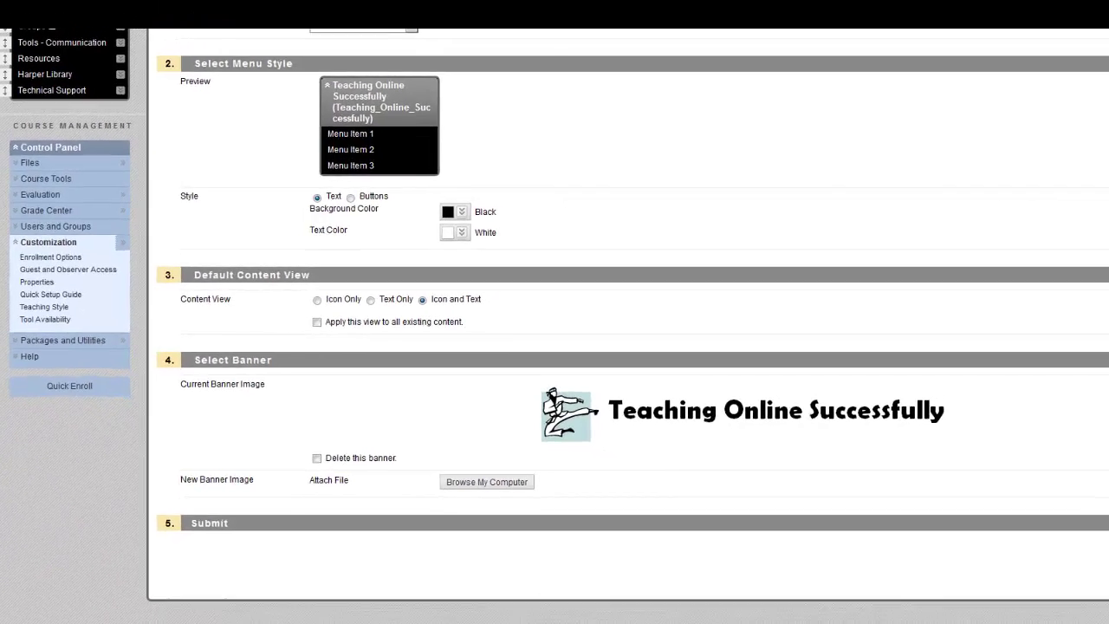
pyautogui.click(1077, 498)
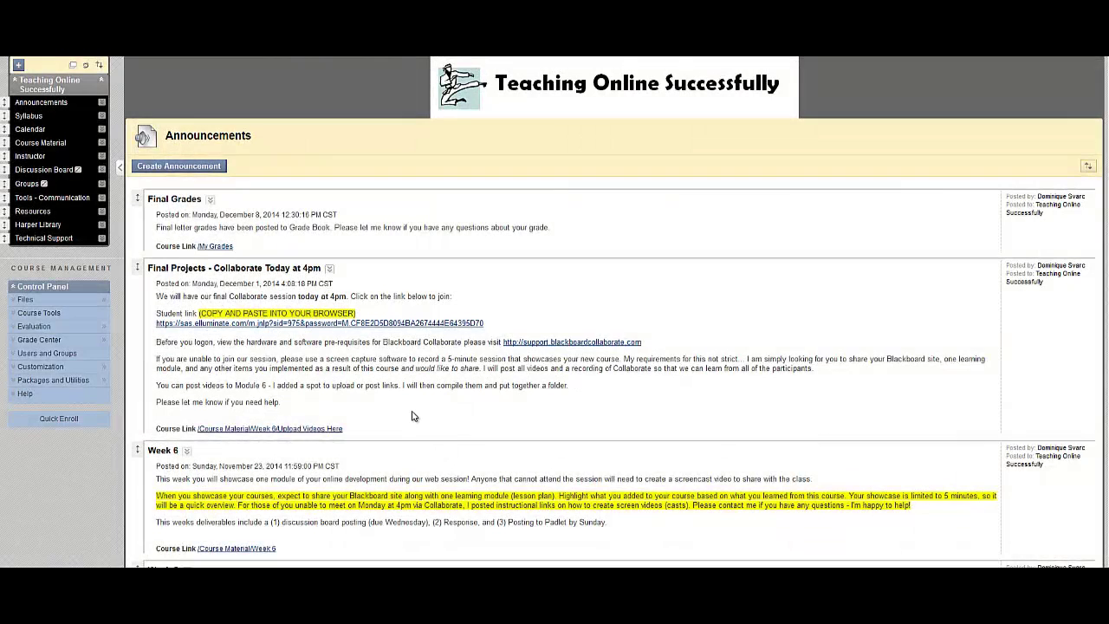
# Step: Follow the course link in the Week 6 announcement to view its content, and return to Announcements
pyautogui.scroll(-3, 413, 420)
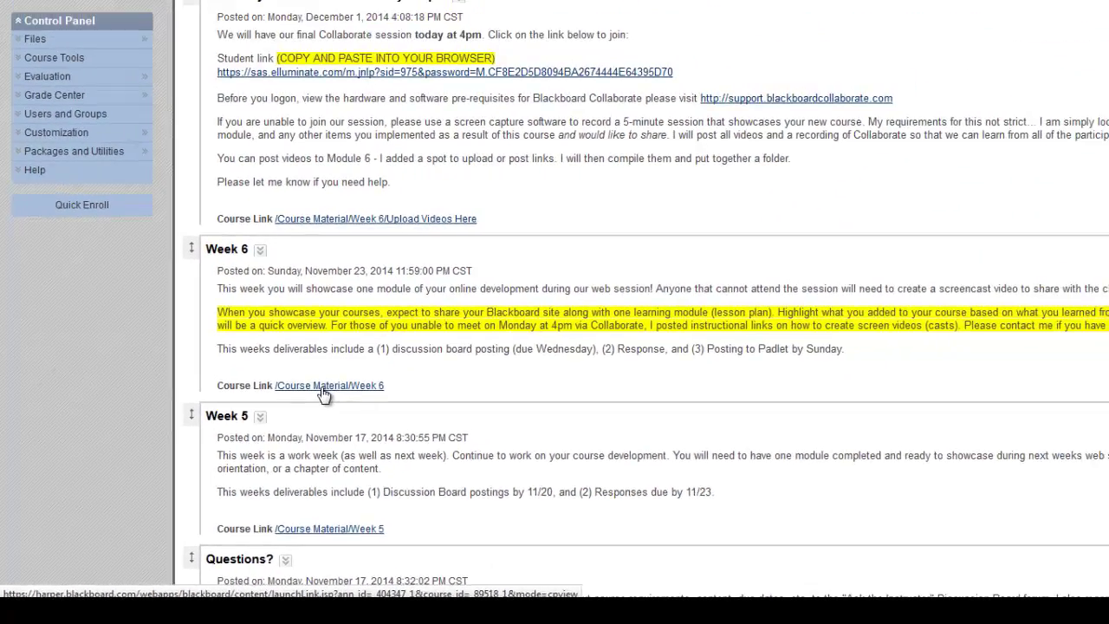
pyautogui.click(465, 215)
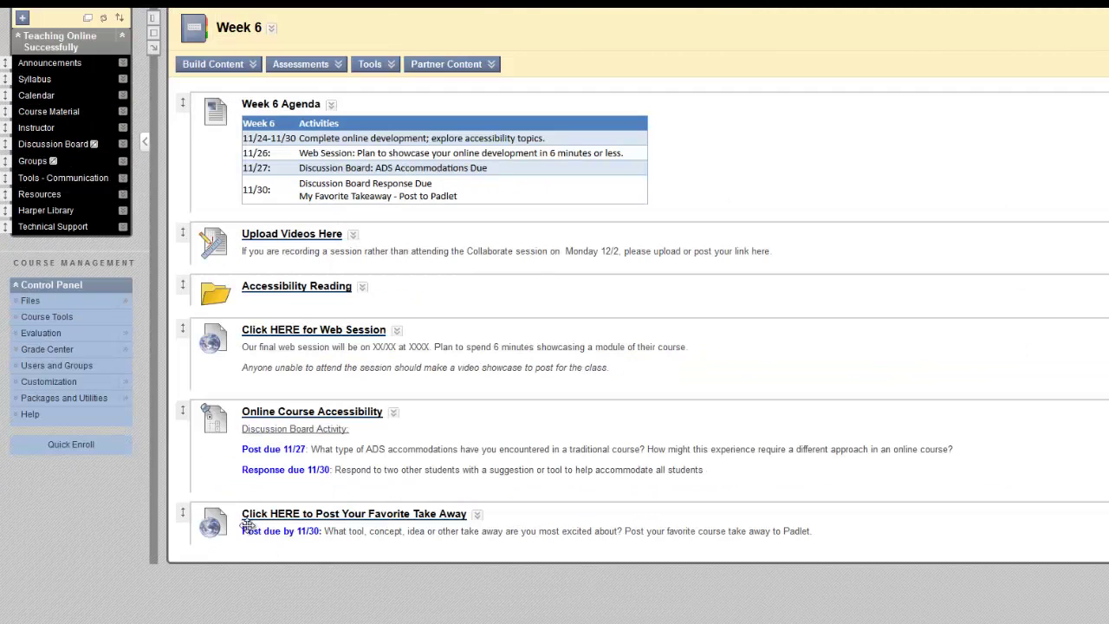
pyautogui.click(53, 69)
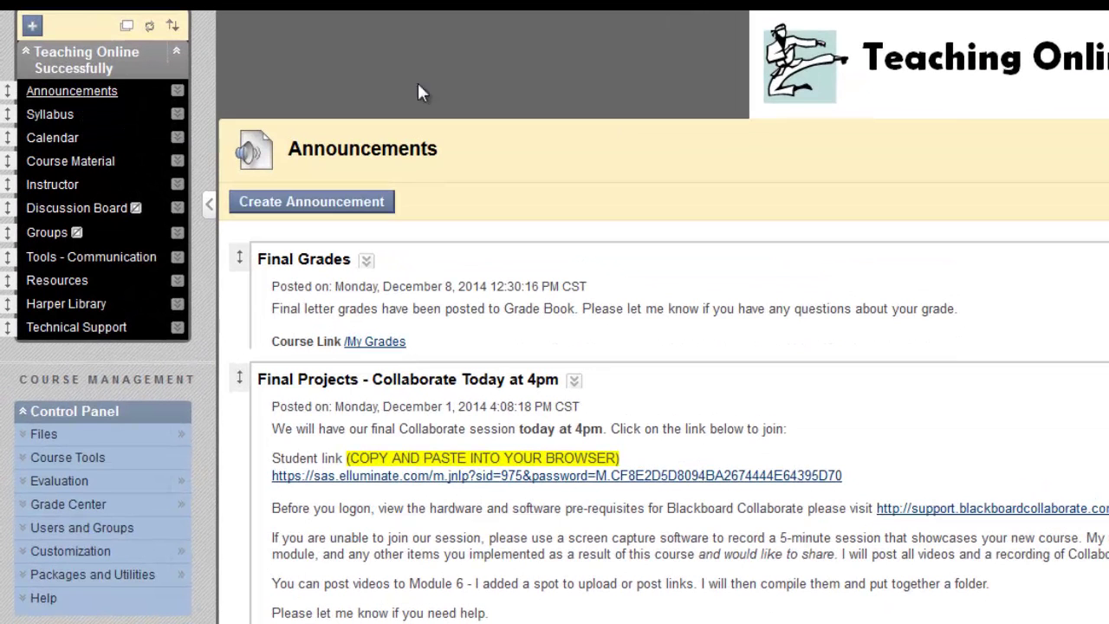
# Step: Create an announcement with the subject "Week 5 Materials" and the message "Check them out today!"
pyautogui.click(305, 208)
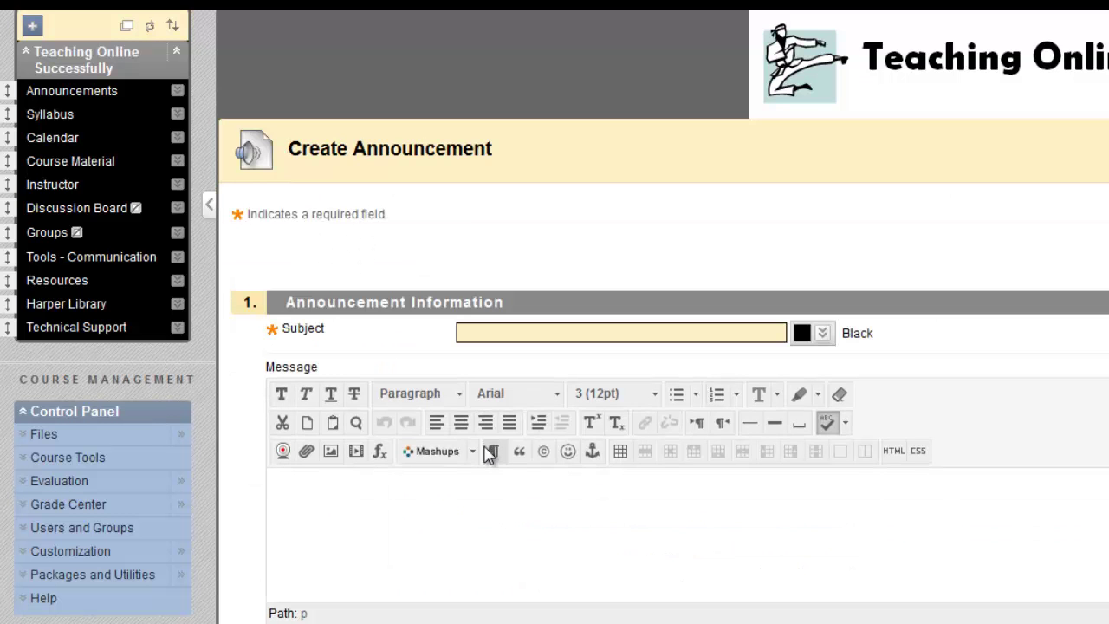
pyautogui.write('Week 5 Materials')
pyautogui.click(379, 503)
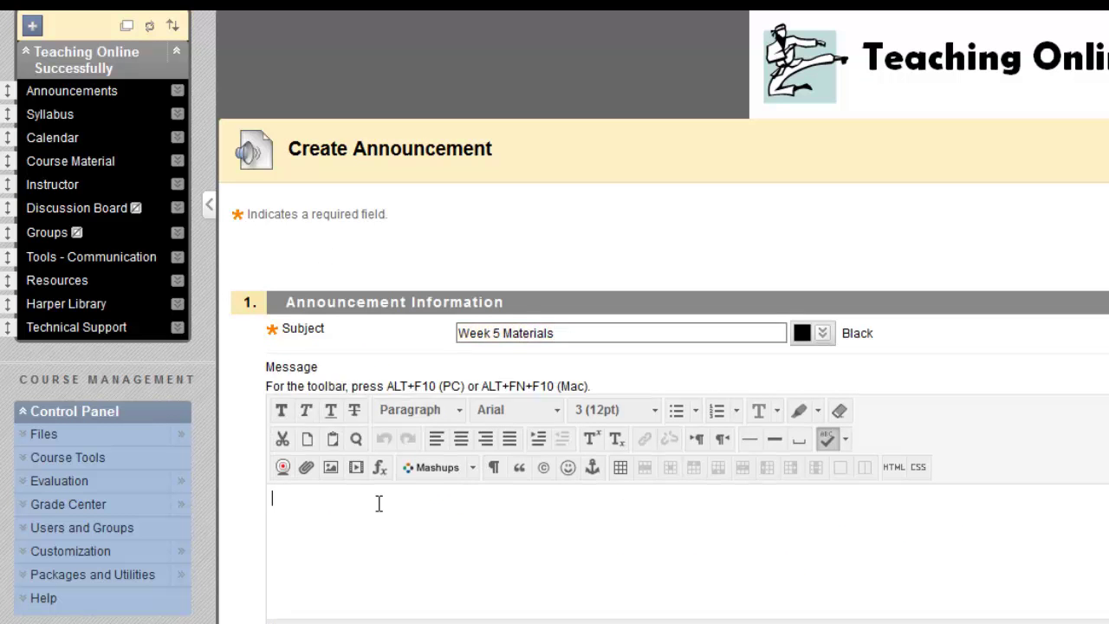
pyautogui.write('Check them out today!')
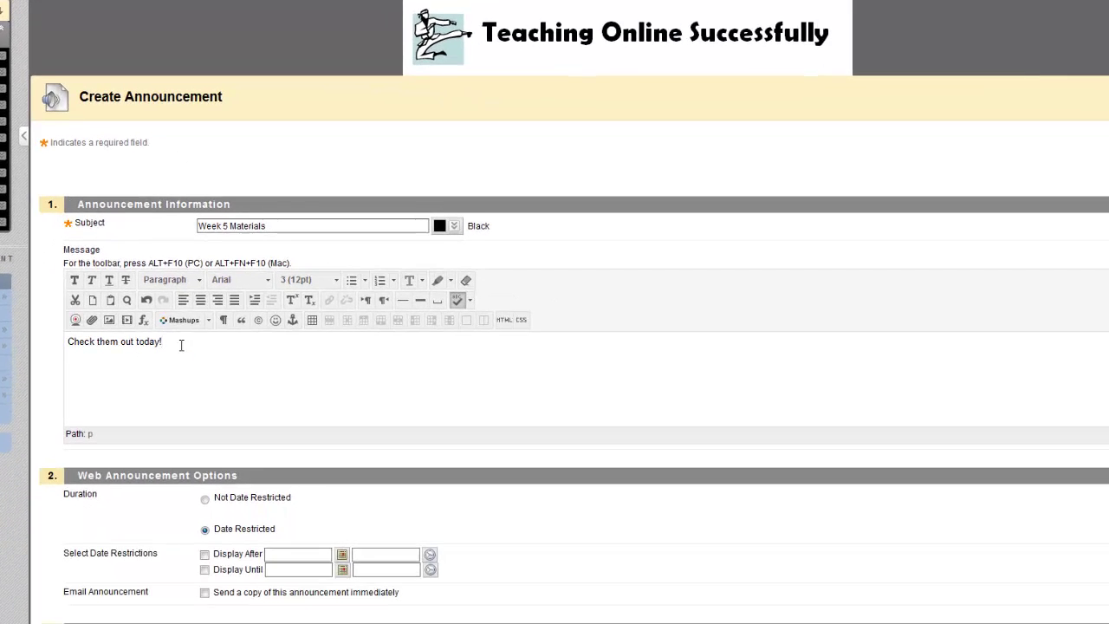
# Step: Choose the Week 5 folder as the course link for the announcement
pyautogui.scroll(-3, 286, 420)
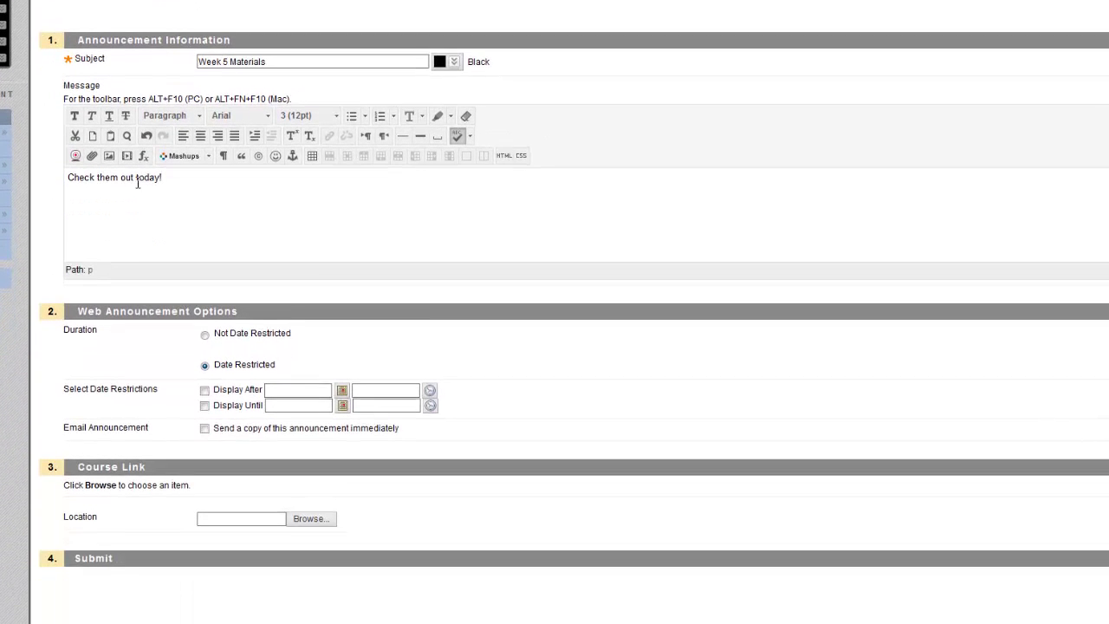
pyautogui.scroll(-2, 137, 182)
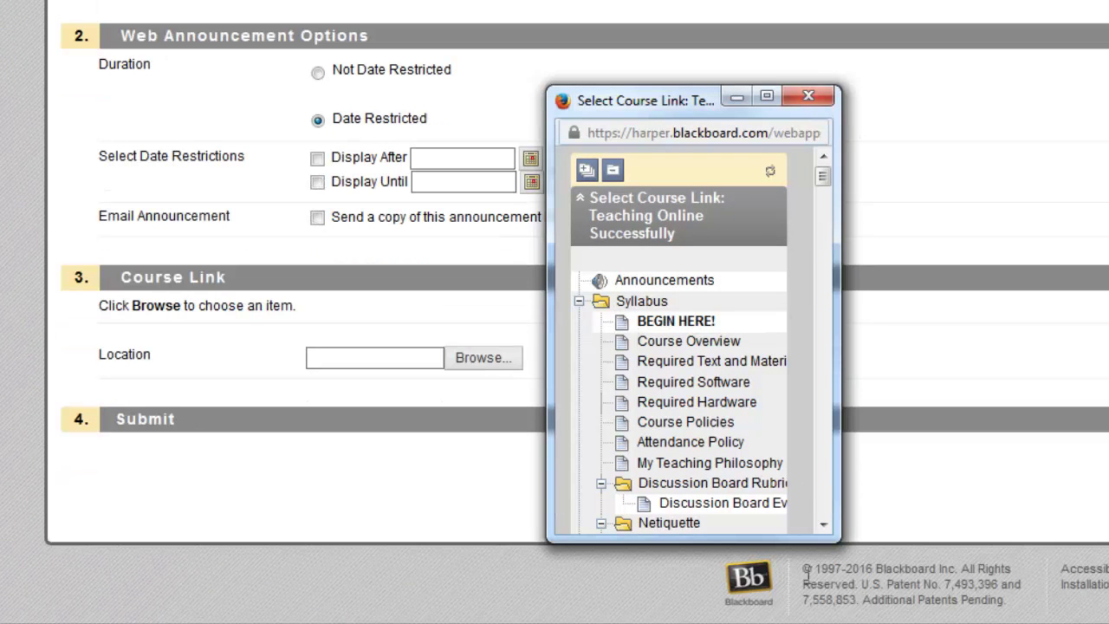
pyautogui.click(823, 526)
pyautogui.moveTo(824, 528); pyautogui.dragTo(821, 532)
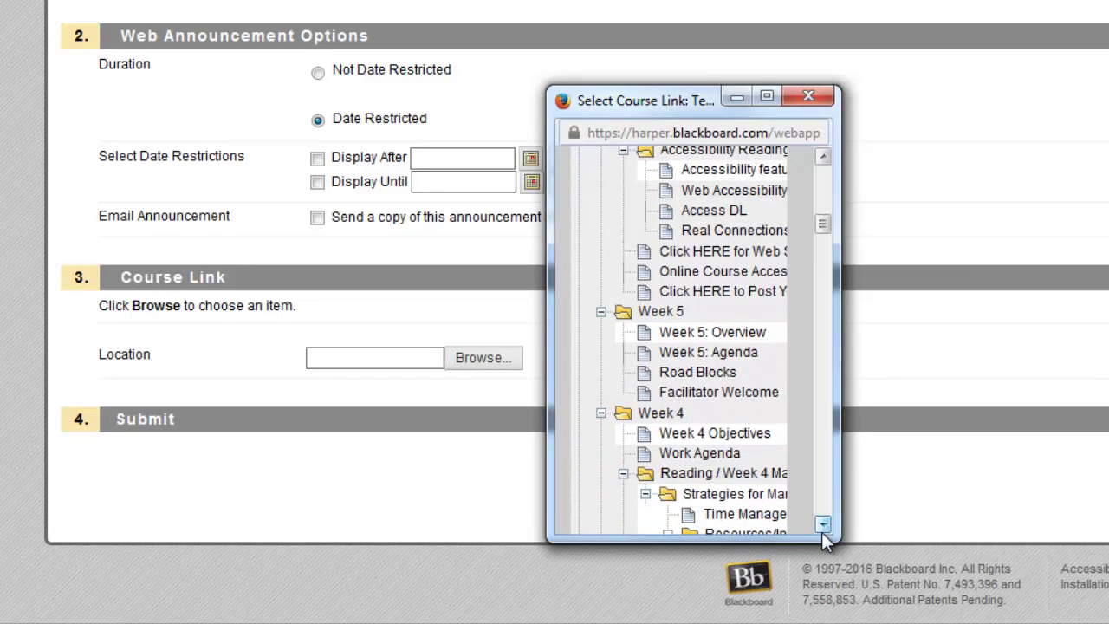
pyautogui.click(656, 320)
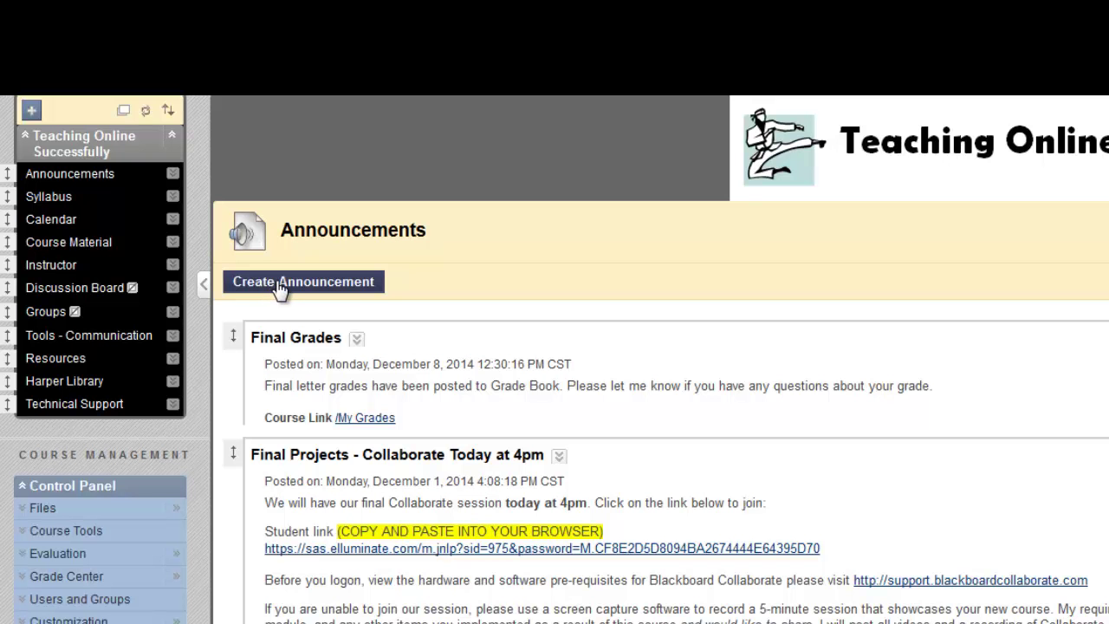
# Step: Start a new announcement with the subject "Take your test today!"
pyautogui.click(279, 289)
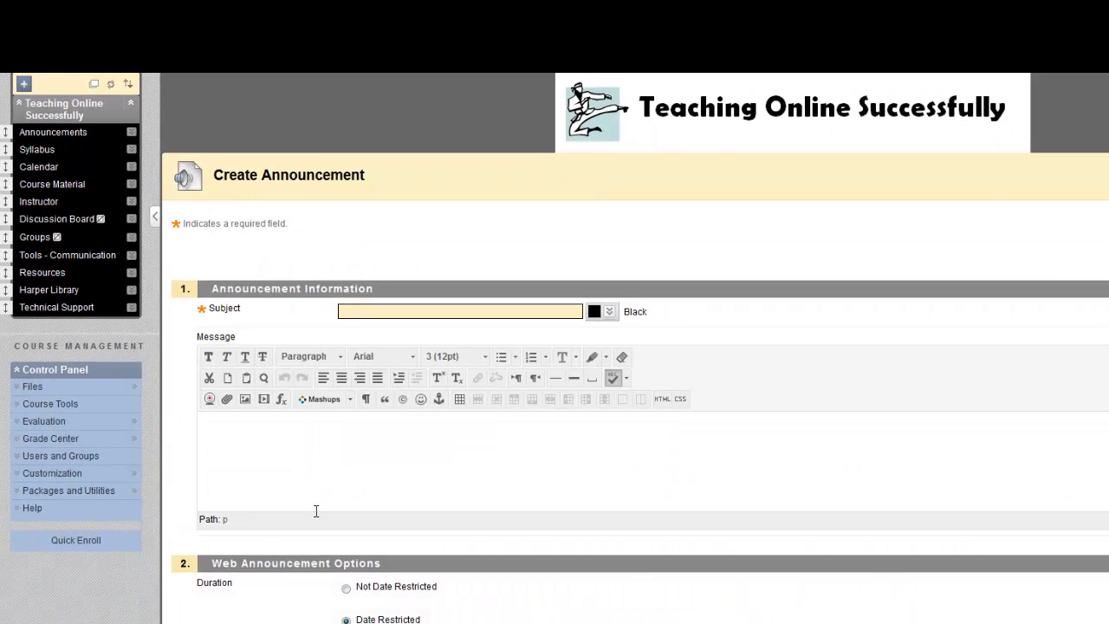
pyautogui.write('Take your test ')
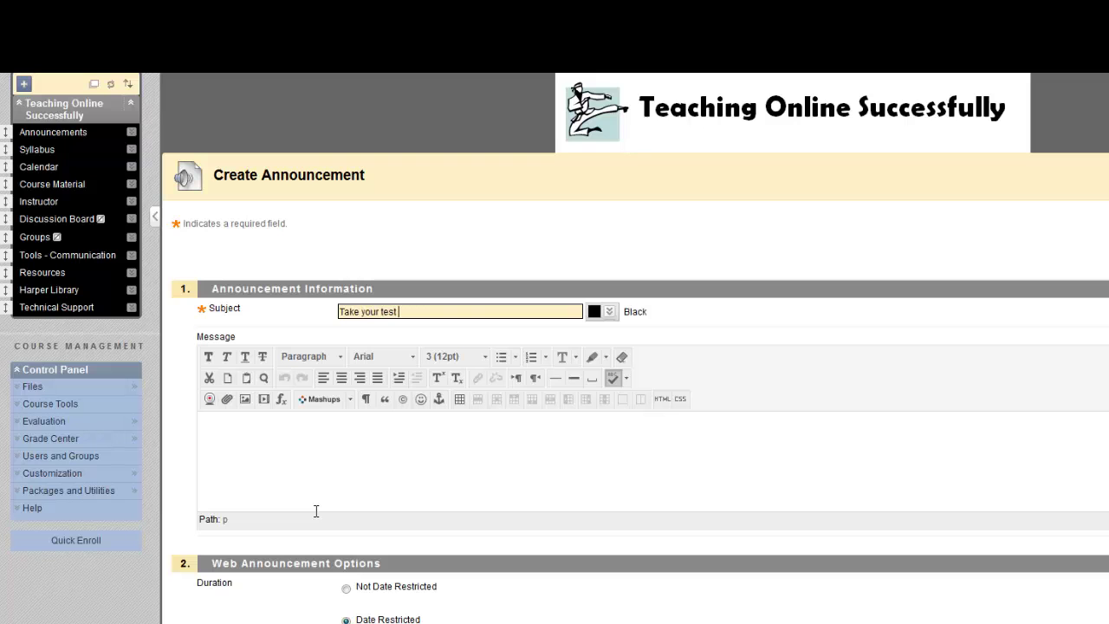
pyautogui.write('today!')
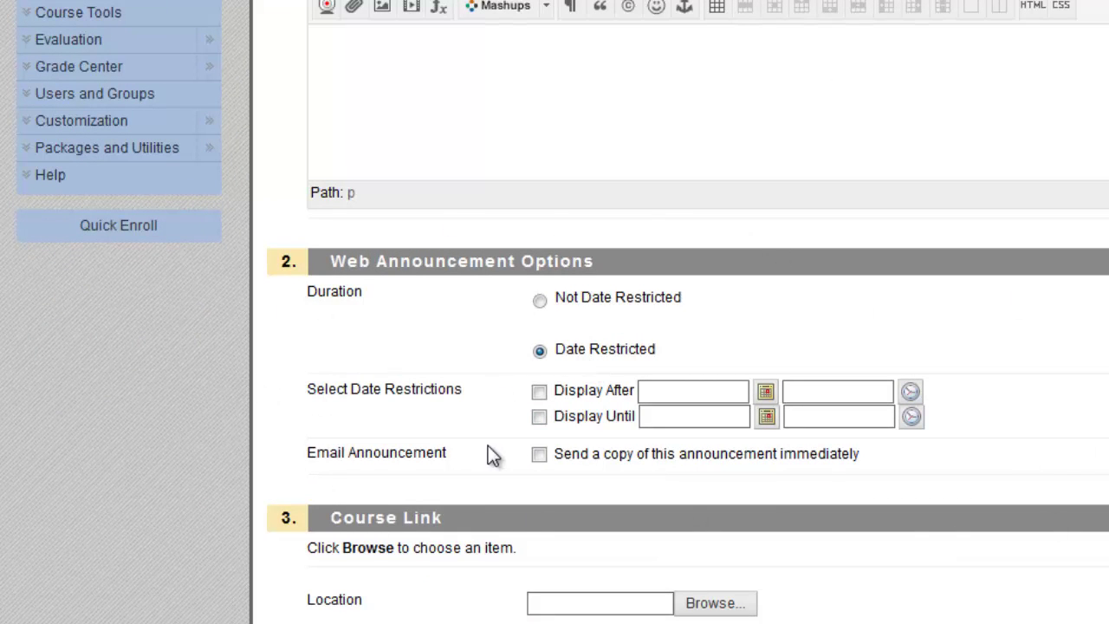
# Step: Set the announcement to display after 10/05/2016 at 12:00 AM
pyautogui.click(538, 392)
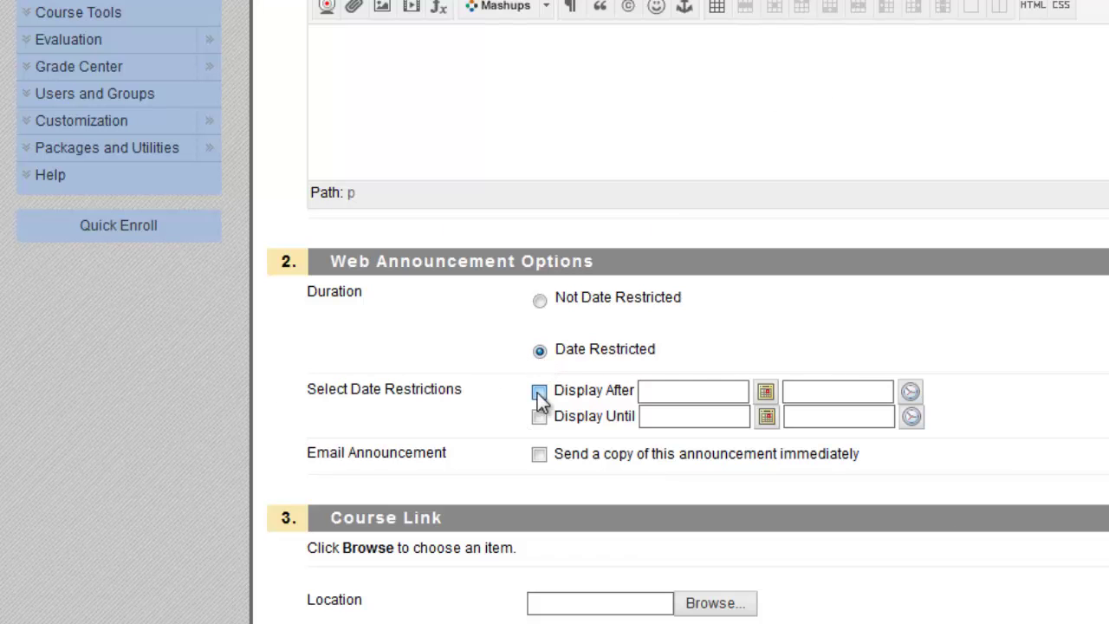
pyautogui.click(766, 393)
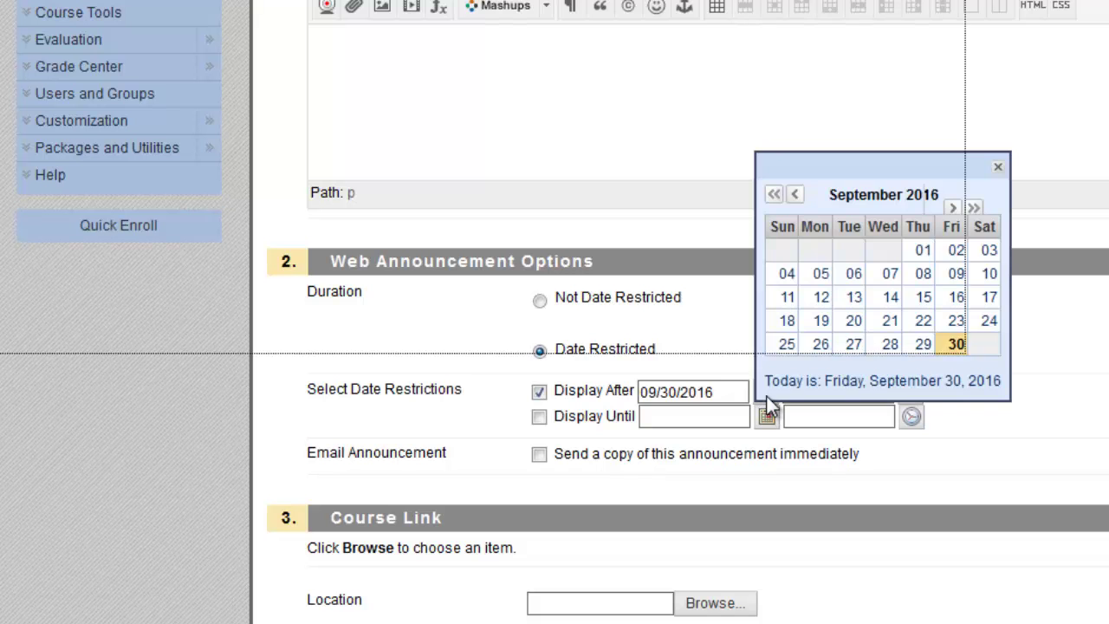
pyautogui.click(953, 209)
pyautogui.click(886, 278)
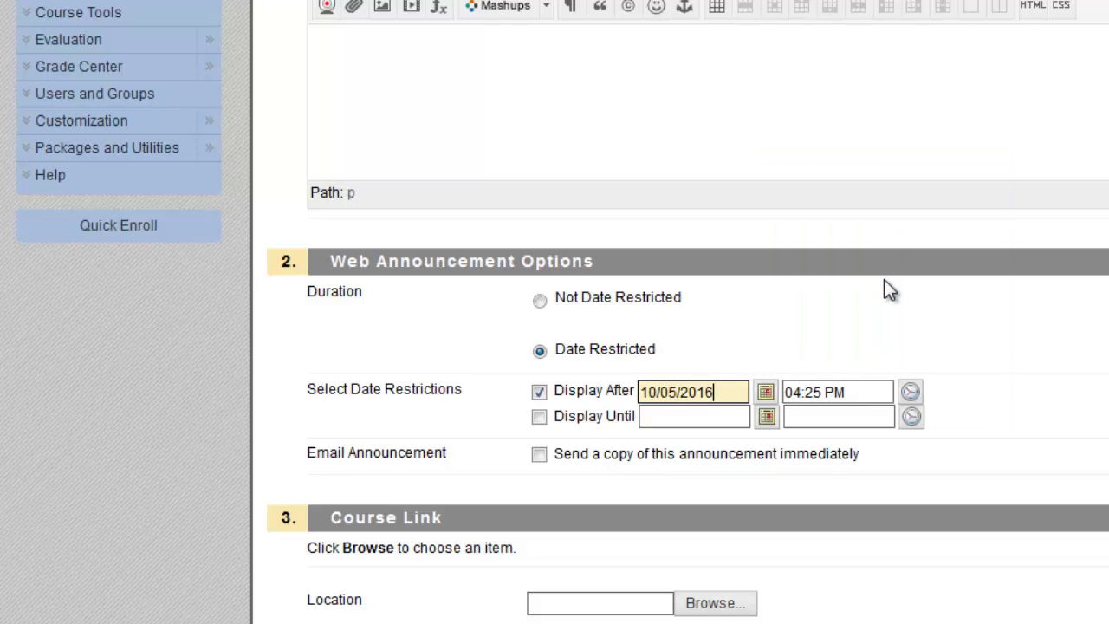
pyautogui.click(915, 397)
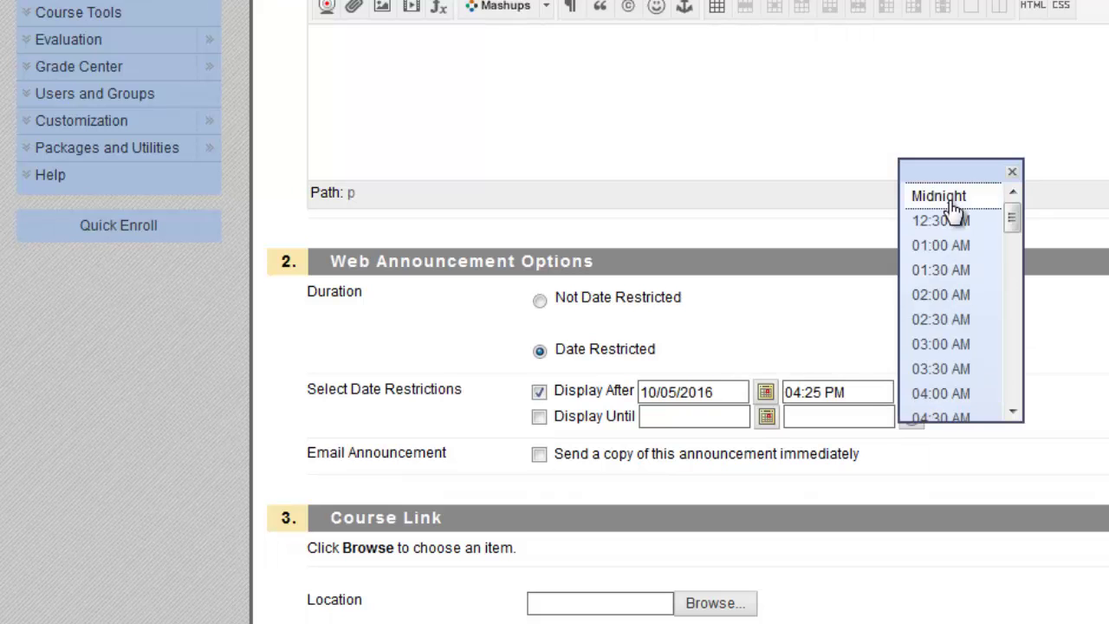
pyautogui.click(947, 199)
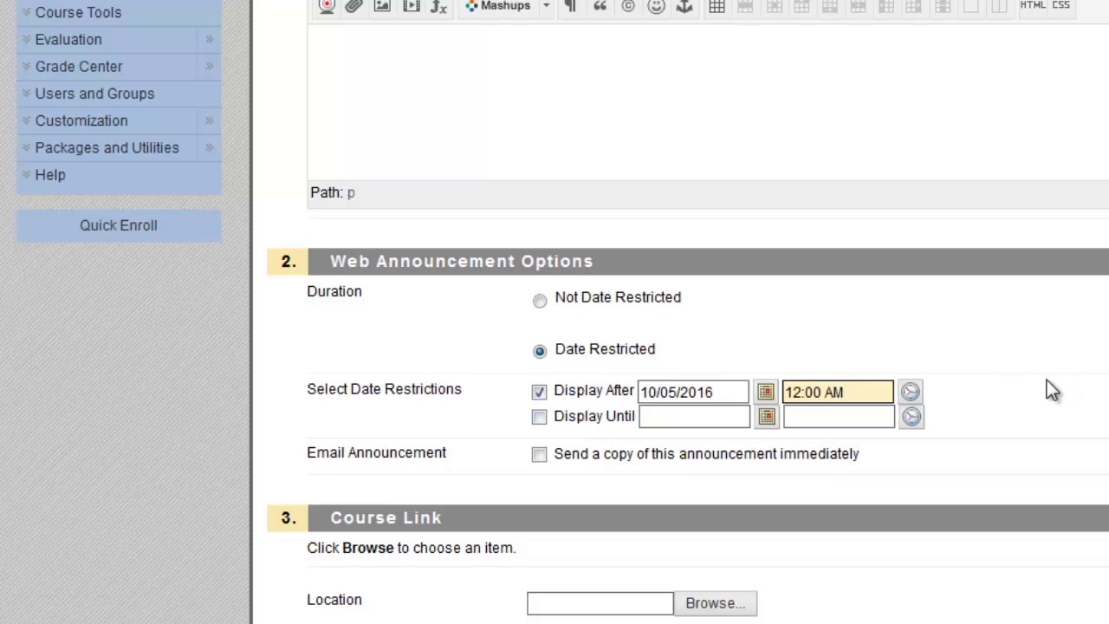
# Step: Set the announcement to display until 10/05/2016 at 11:59 PM
pyautogui.click(540, 419)
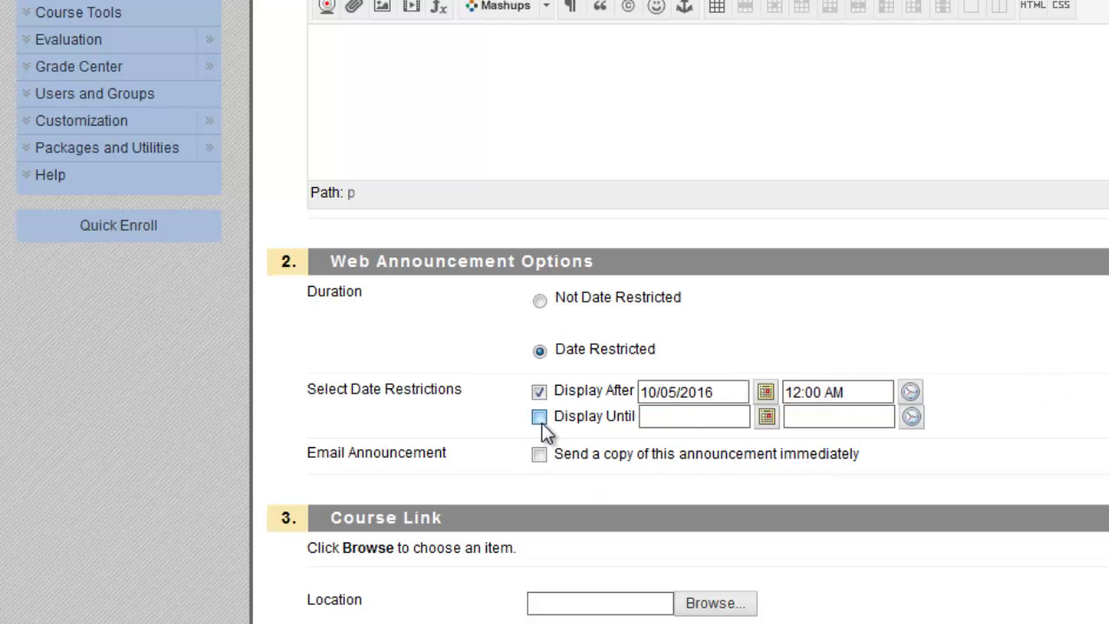
pyautogui.click(767, 416)
pyautogui.click(891, 276)
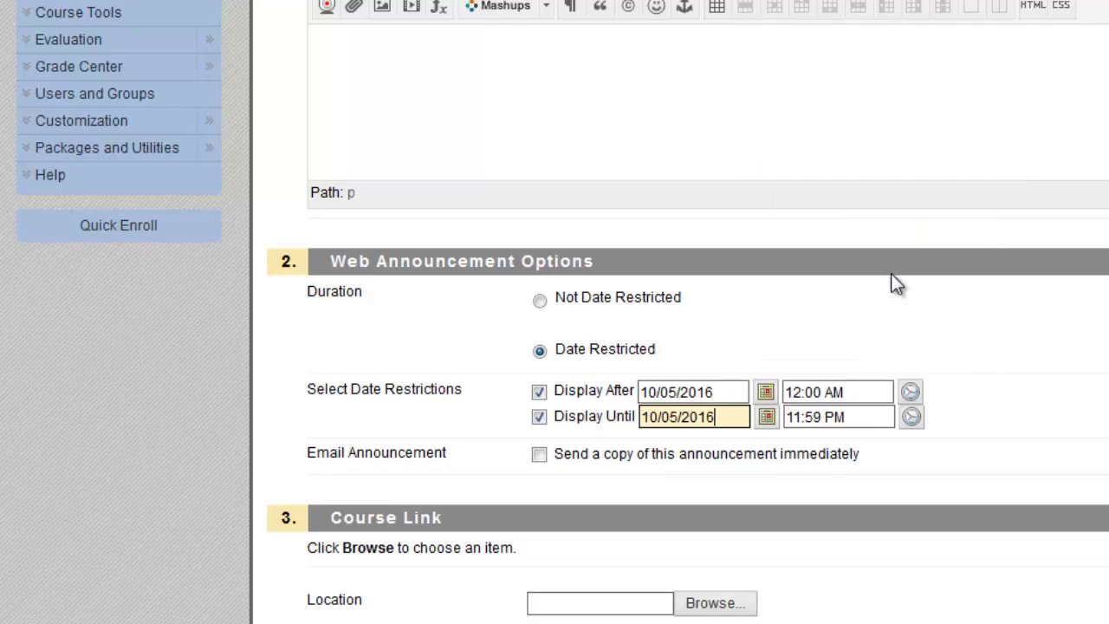
pyautogui.click(911, 417)
pyautogui.scroll(-6, 962, 407)
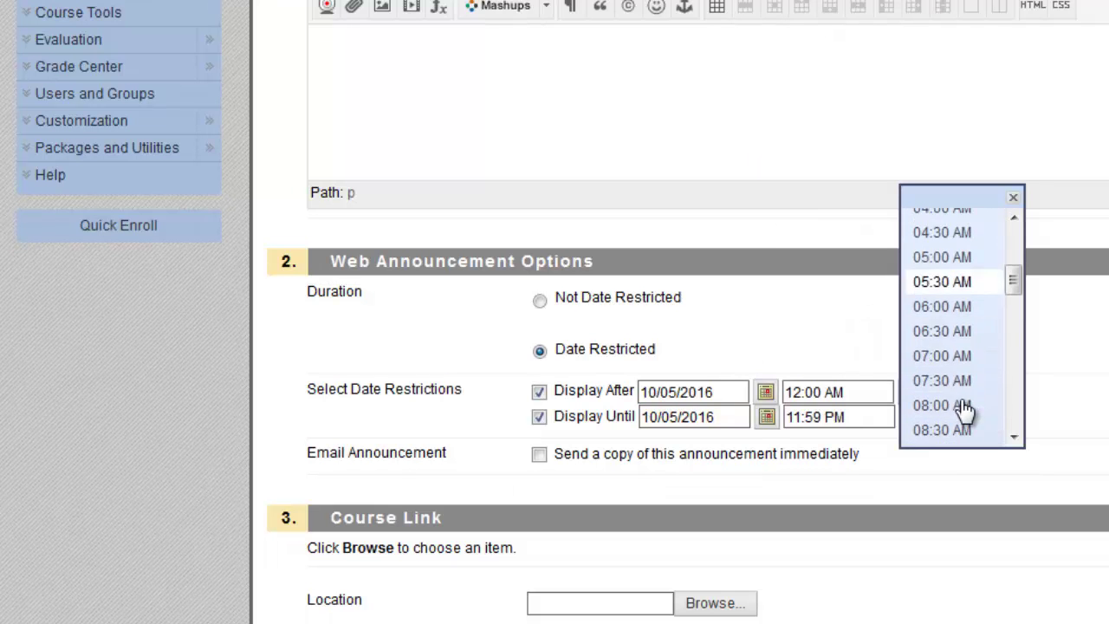
pyautogui.scroll(-7, 962, 412)
pyautogui.scroll(-2, 958, 430)
pyautogui.click(952, 343)
pyautogui.scroll(3, 903, 442)
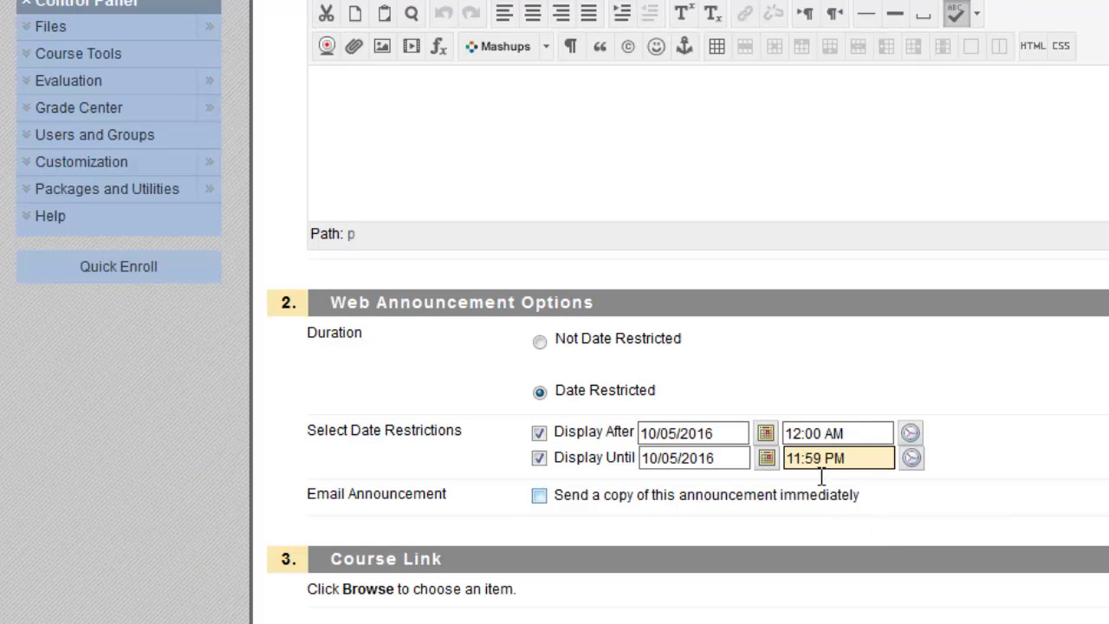
# Step: Replace the minutes of the announcement's Display After time with 22
pyautogui.click(815, 433)
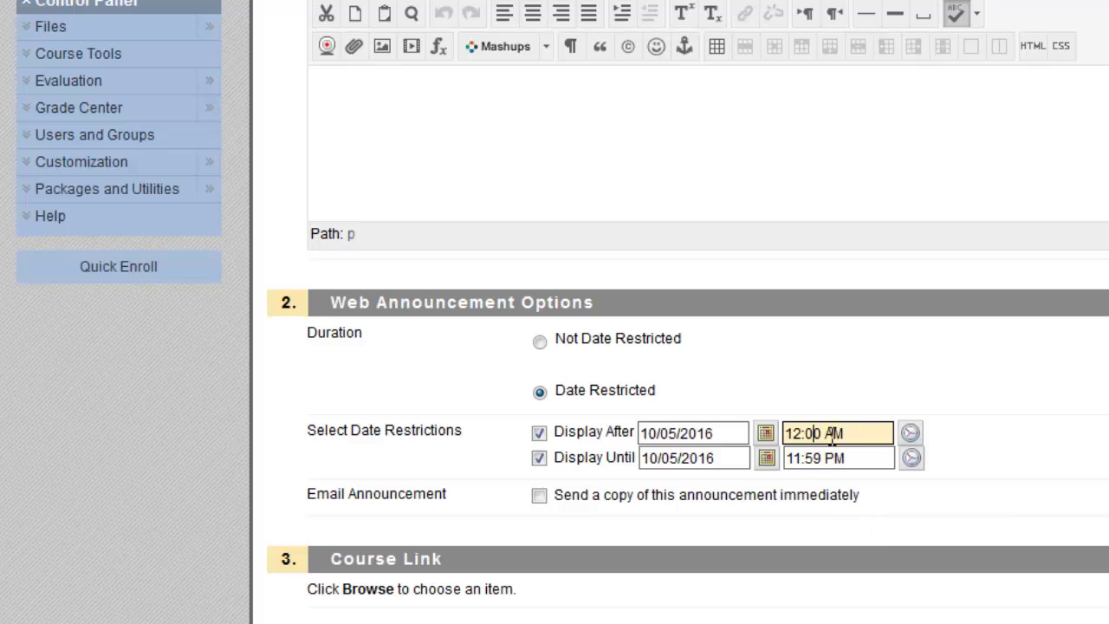
pyautogui.doubleClick(814, 434)
pyautogui.write('22')
pyautogui.click(1003, 468)
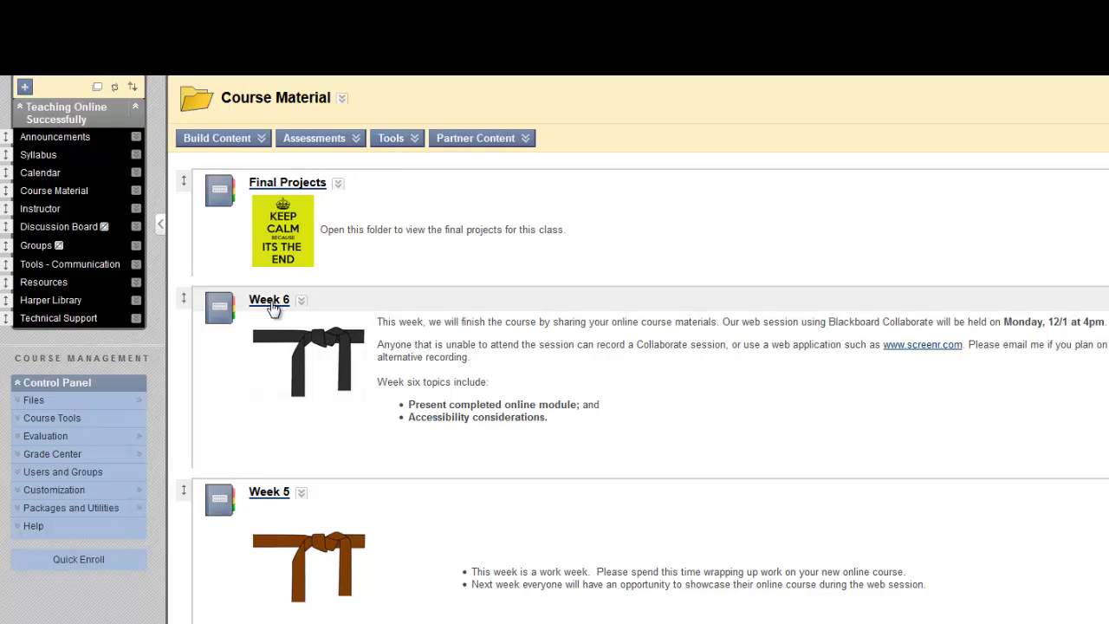
# Step: Open the Week 6 folder and search for a YouTube video mashup on "Time Management Techniques"
pyautogui.click(271, 301)
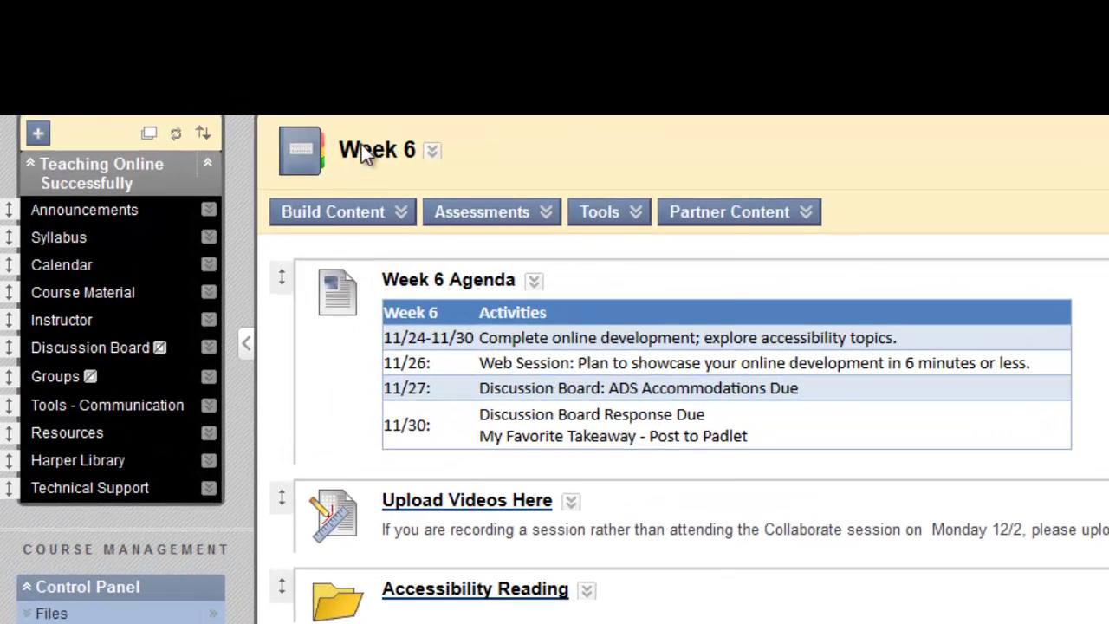
pyautogui.click(286, 182)
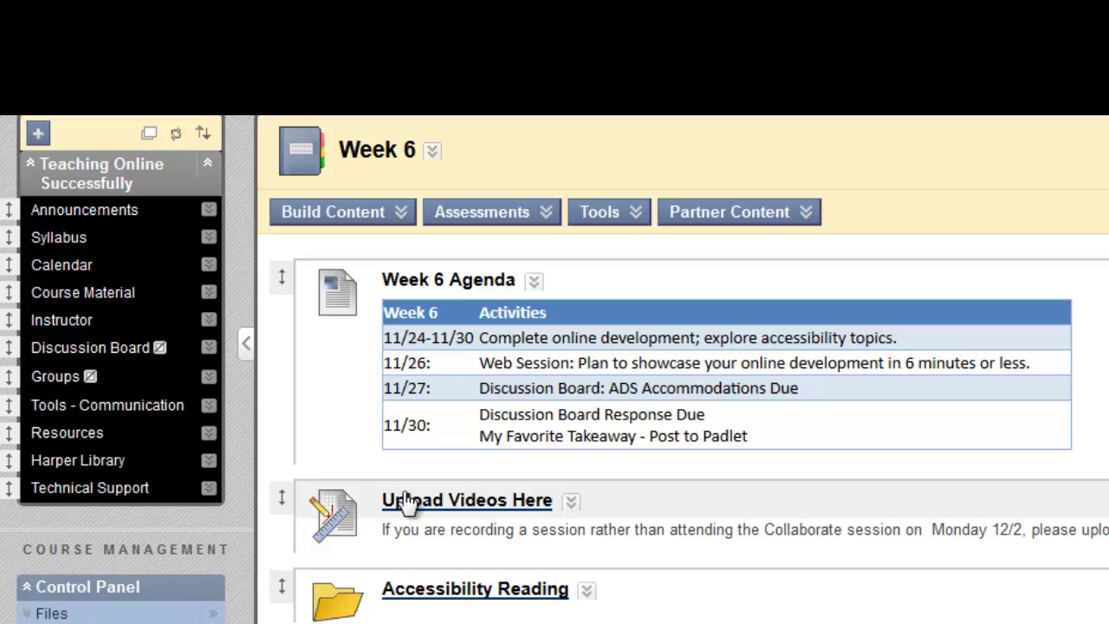
pyautogui.click(295, 218)
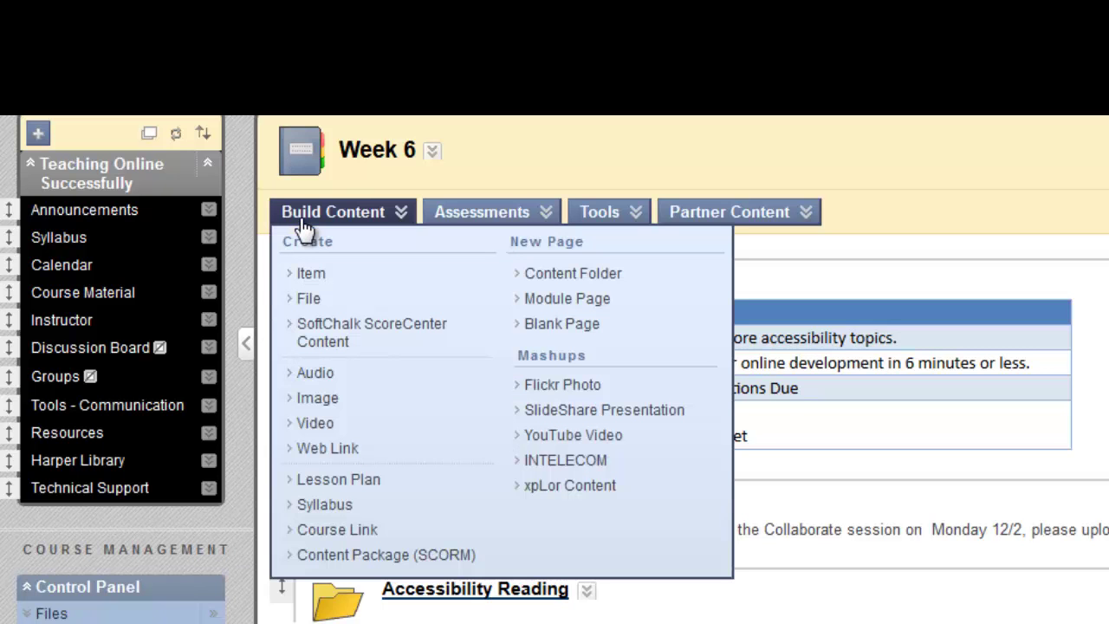
pyautogui.click(607, 452)
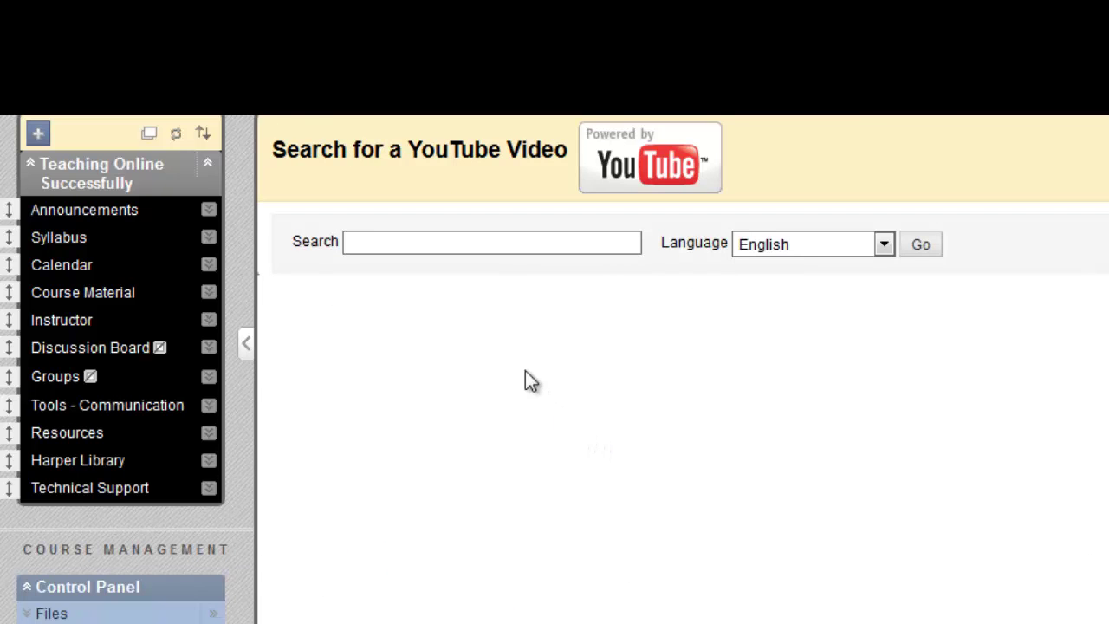
pyautogui.click(400, 246)
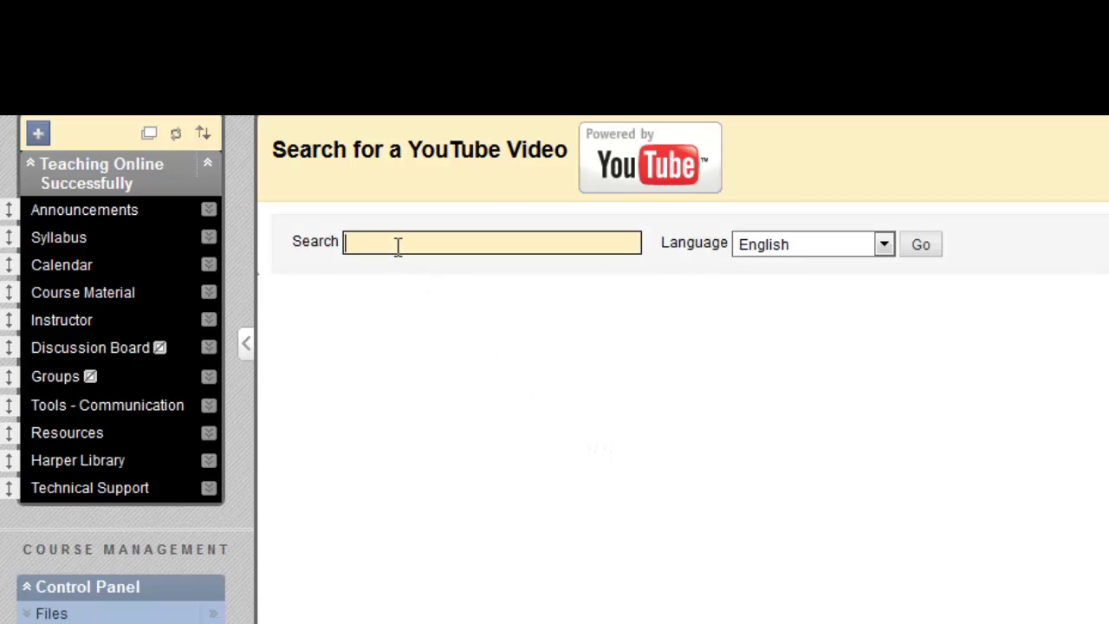
pyautogui.write('Time Management Techniques')
pyautogui.click(931, 251)
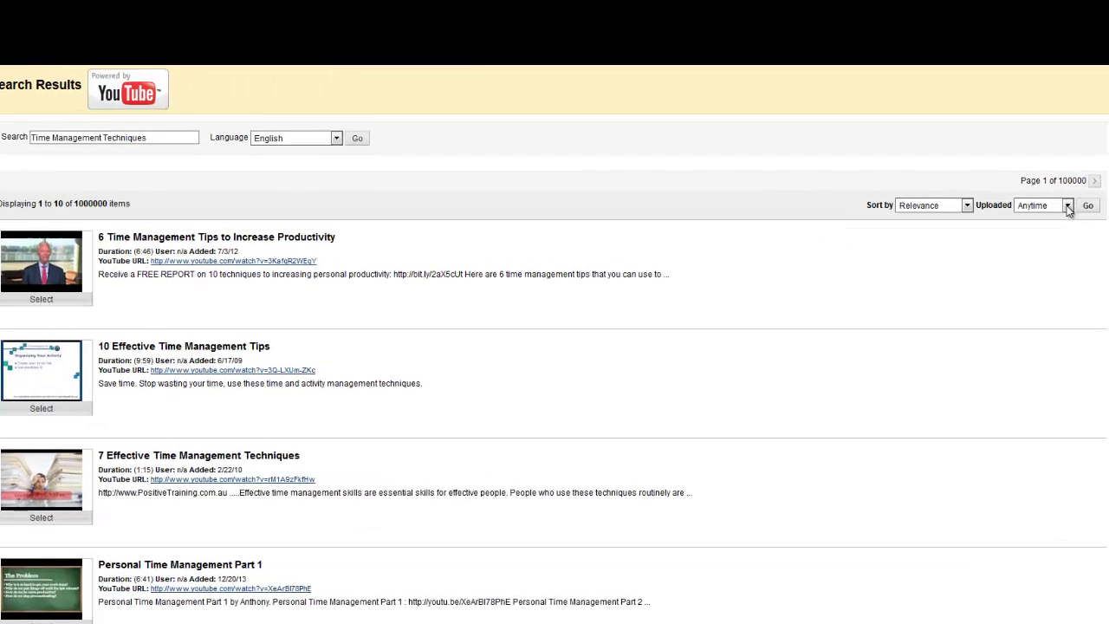
# Step: Review the upload-date and sort-order options for the YouTube search results
pyautogui.click(1074, 180)
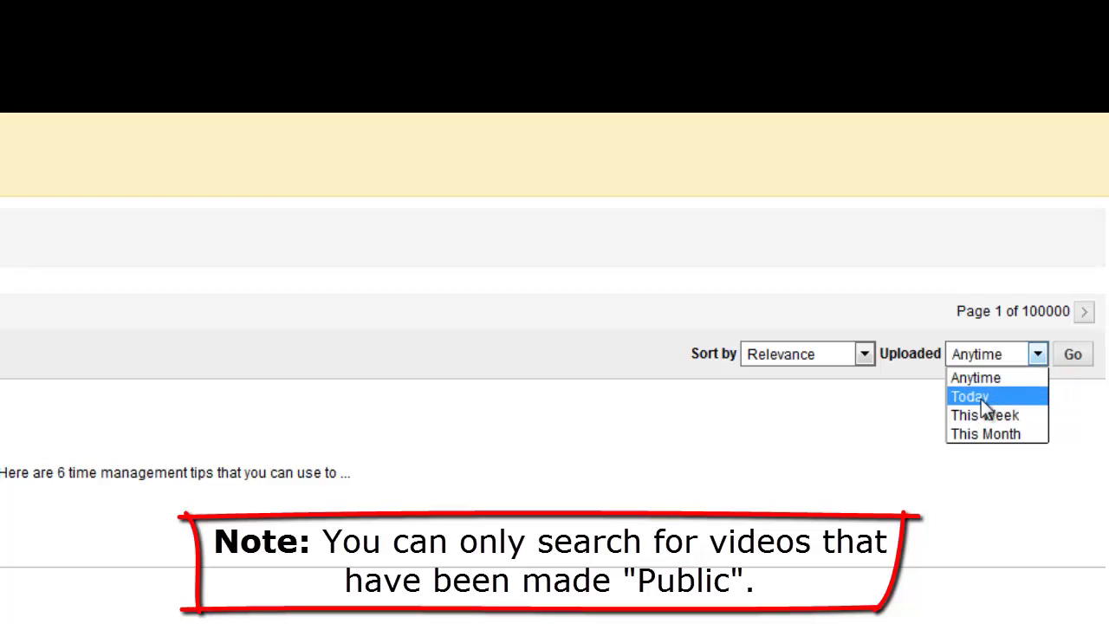
pyautogui.click(871, 301)
pyautogui.click(864, 355)
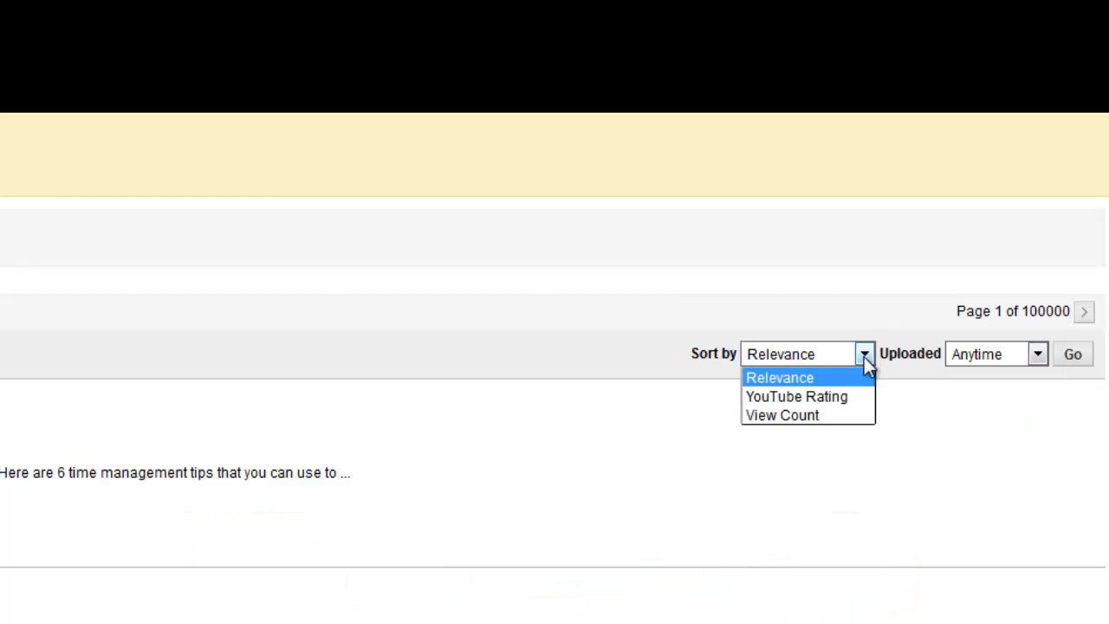
pyautogui.click(850, 312)
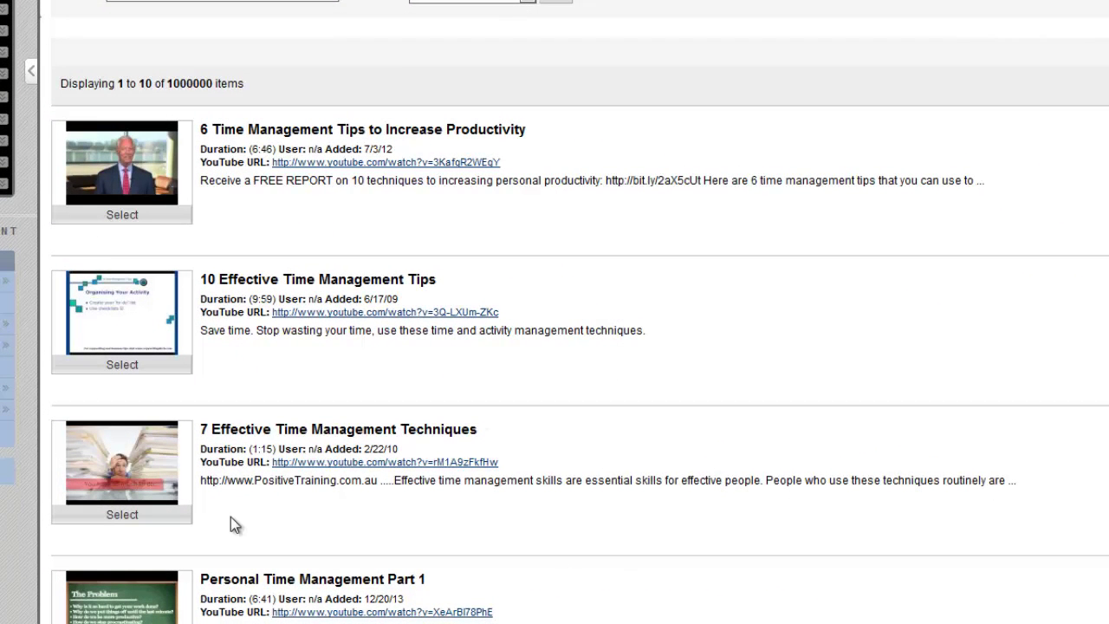
# Step: Choose the video "7 Effective Time Management Techniques" and submit it to Week 6 with the default mashup options
pyautogui.click(124, 520)
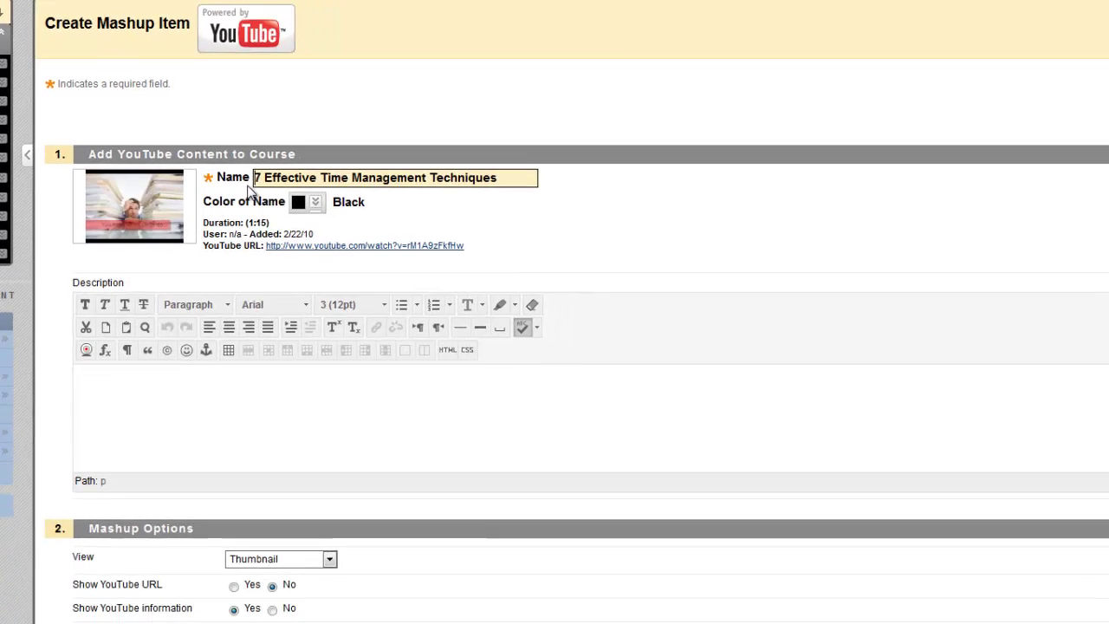
pyautogui.scroll(-2, 220, 252)
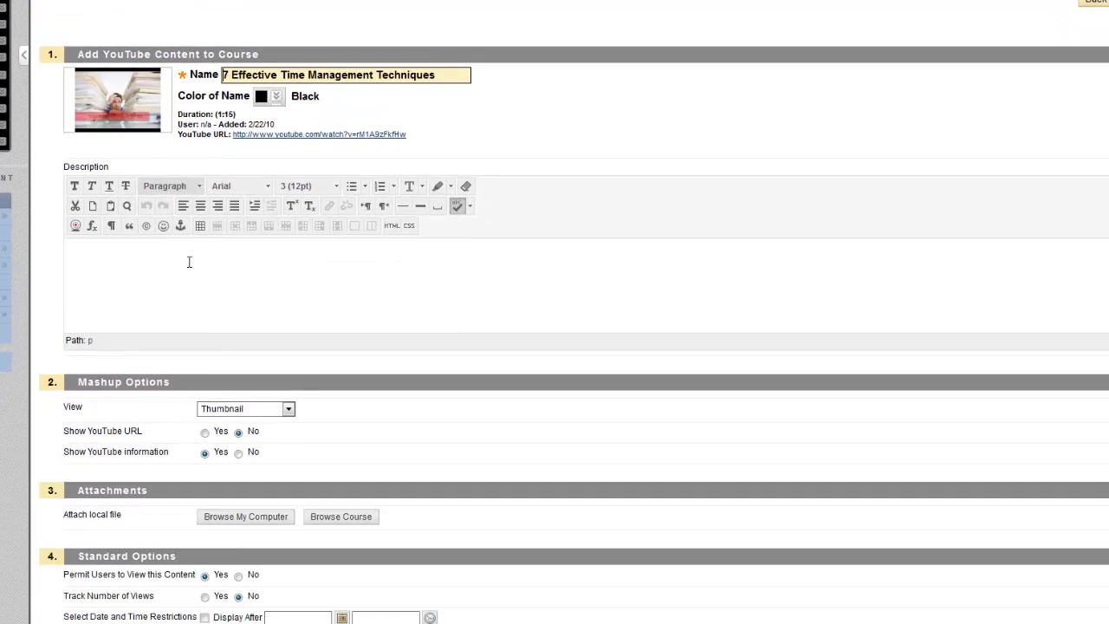
pyautogui.scroll(-1, 275, 254)
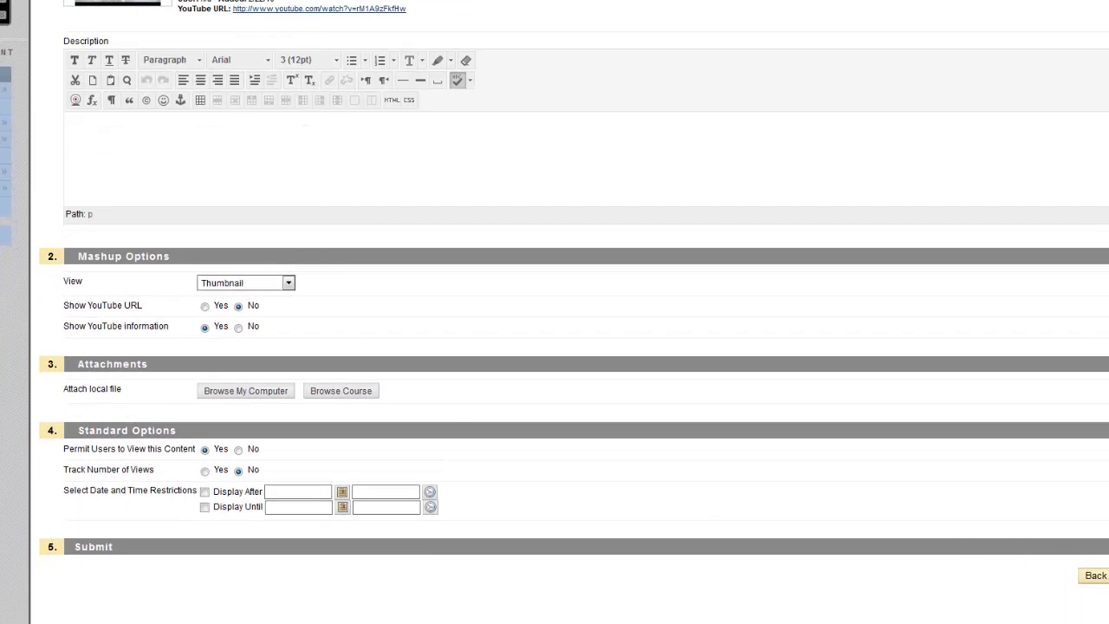
pyautogui.click(1075, 531)
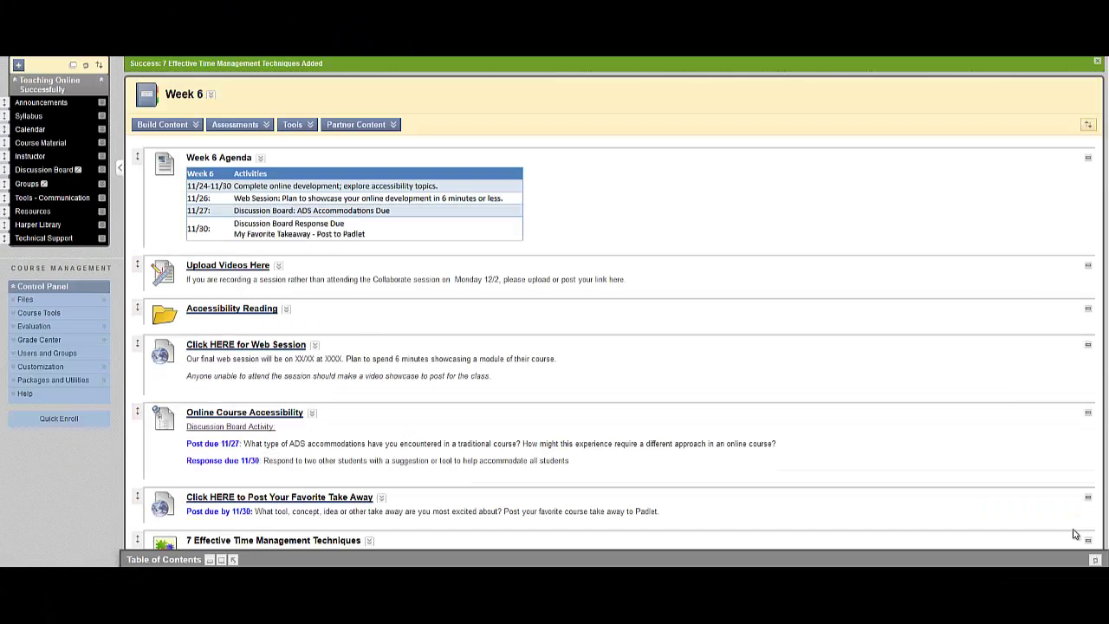
# Step: Check the reorder handle of the new video item in Week 6, open its video player and close it
pyautogui.scroll(-3, 488, 422)
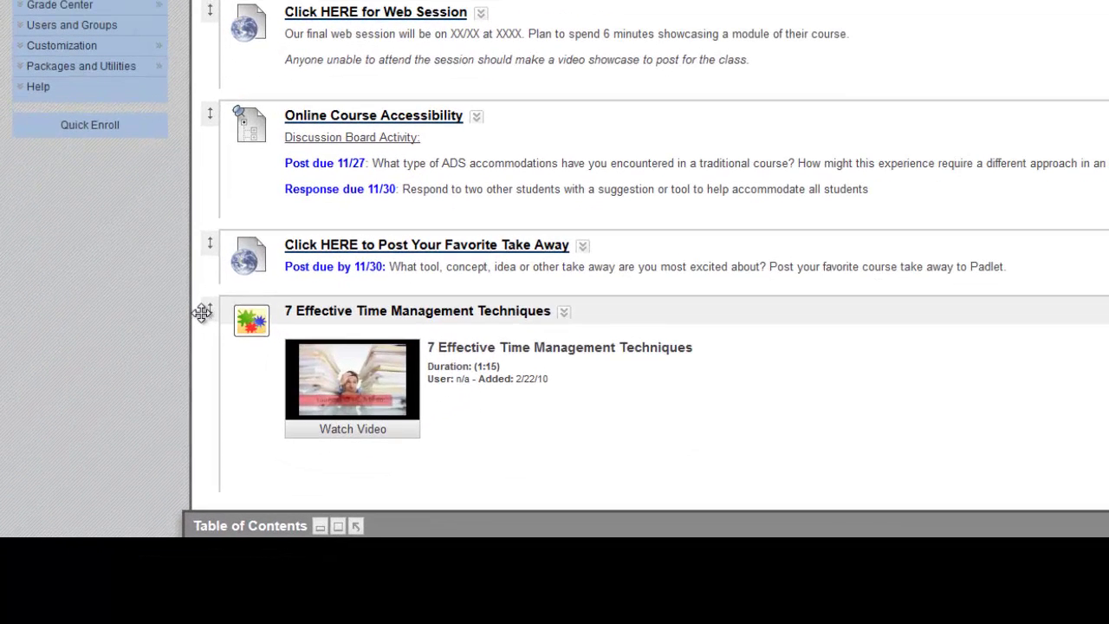
pyautogui.moveTo(202, 312)
pyautogui.mouseDown()
pyautogui.moveTo(194, 198)
pyautogui.moveTo(202, 321)
pyautogui.moveTo(199, 312)
pyautogui.mouseUp()
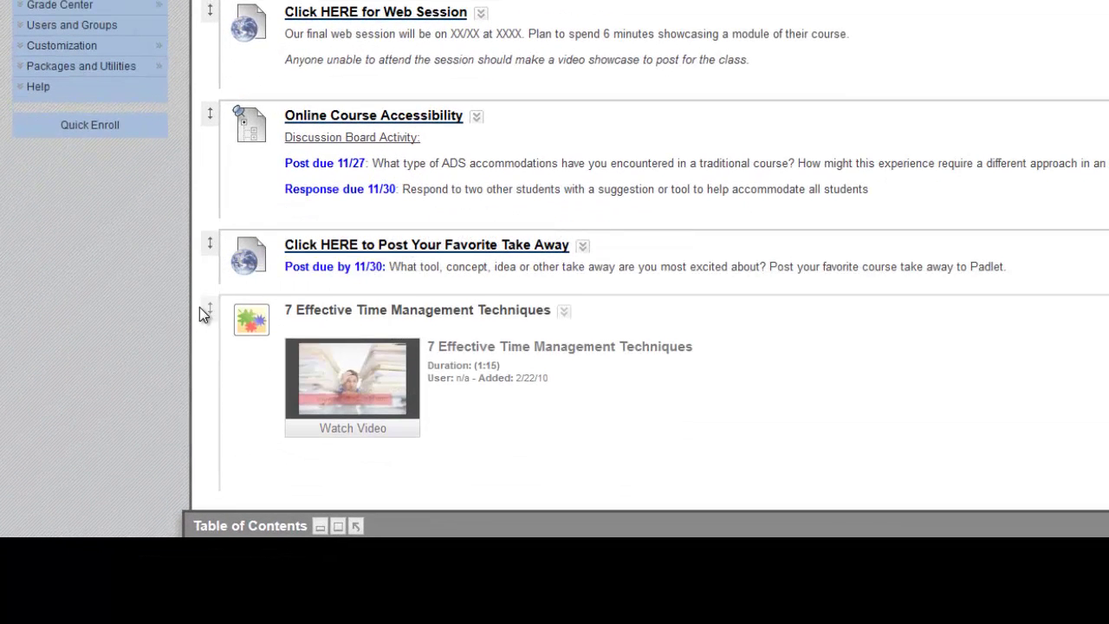
pyautogui.click(345, 443)
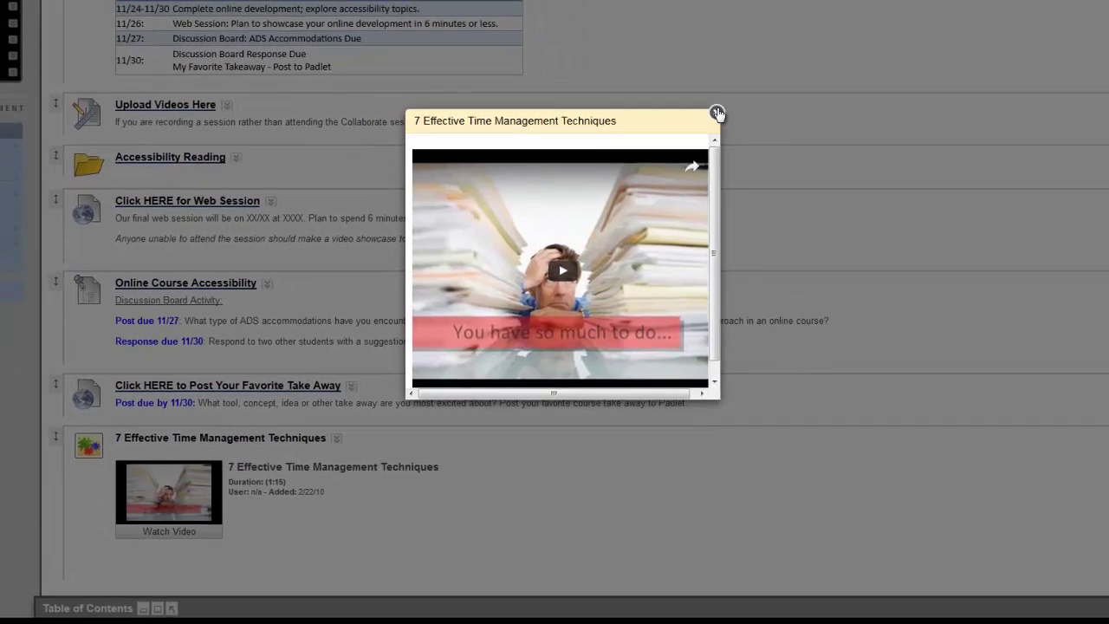
pyautogui.click(760, 96)
# Step: Find the "7 Effective Time Management Techniques" video by its YouTube URL and add it to Week 6 as a mashup
pyautogui.scroll(3, 440, 252)
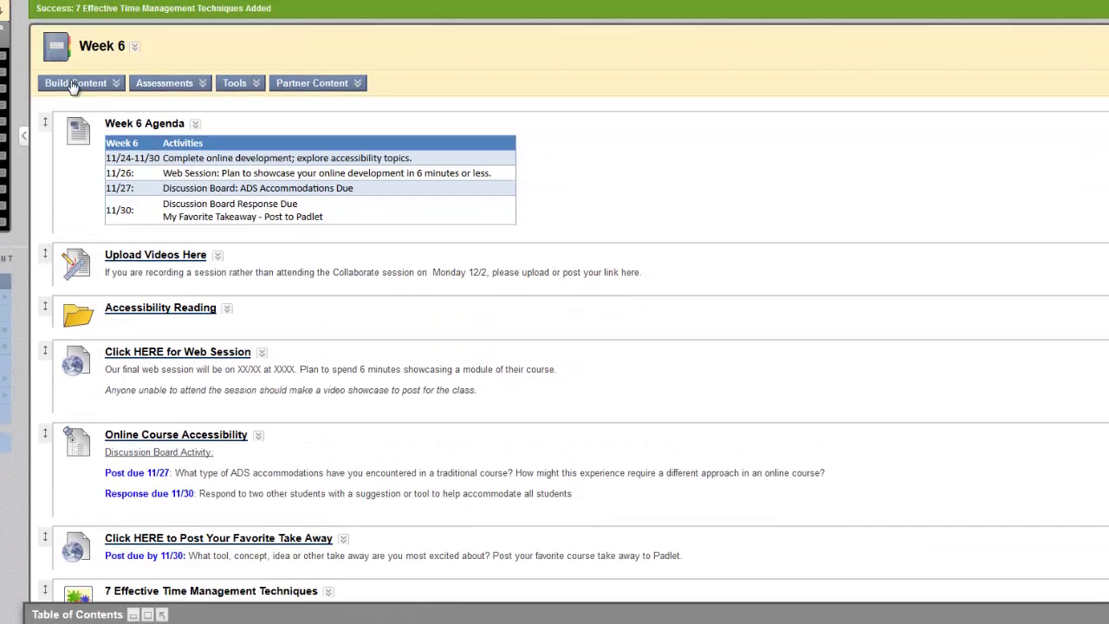
pyautogui.click(75, 84)
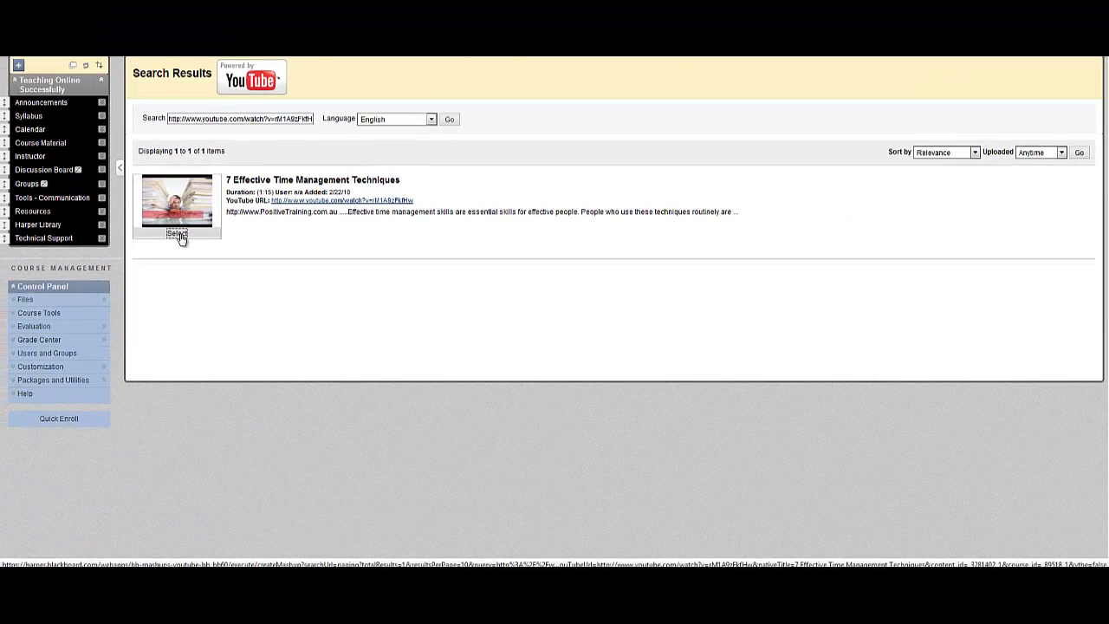
pyautogui.click(173, 242)
pyautogui.scroll(-3, 866, 433)
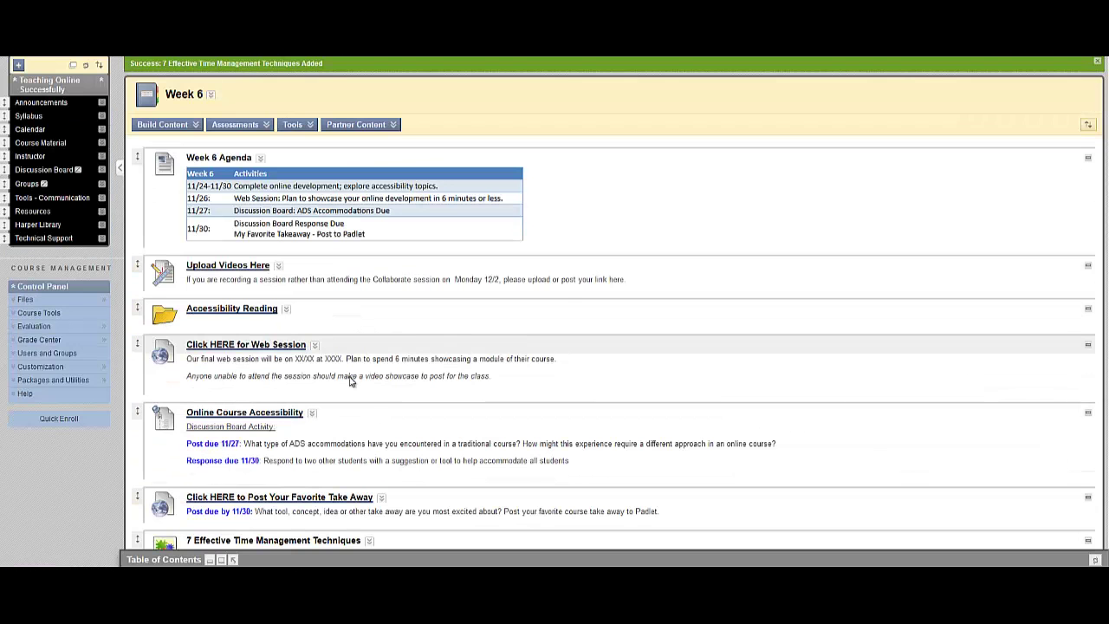
# Step: Open the Send Email course tool and start an email to single or selected groups
pyautogui.scroll(-5, 373, 347)
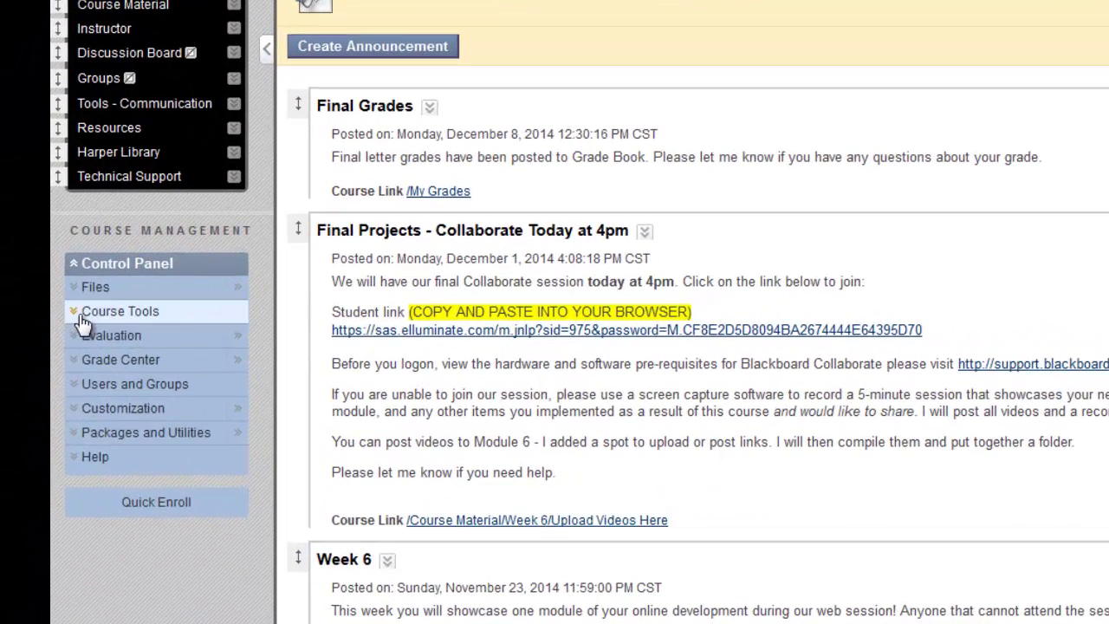
pyautogui.click(83, 320)
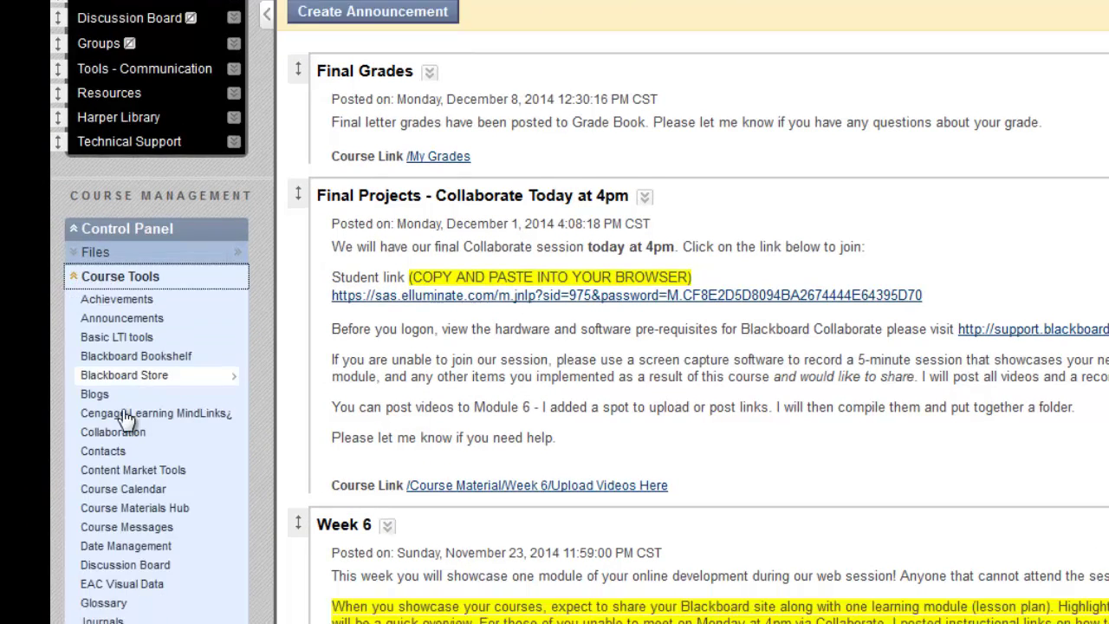
pyautogui.scroll(-2, 125, 418)
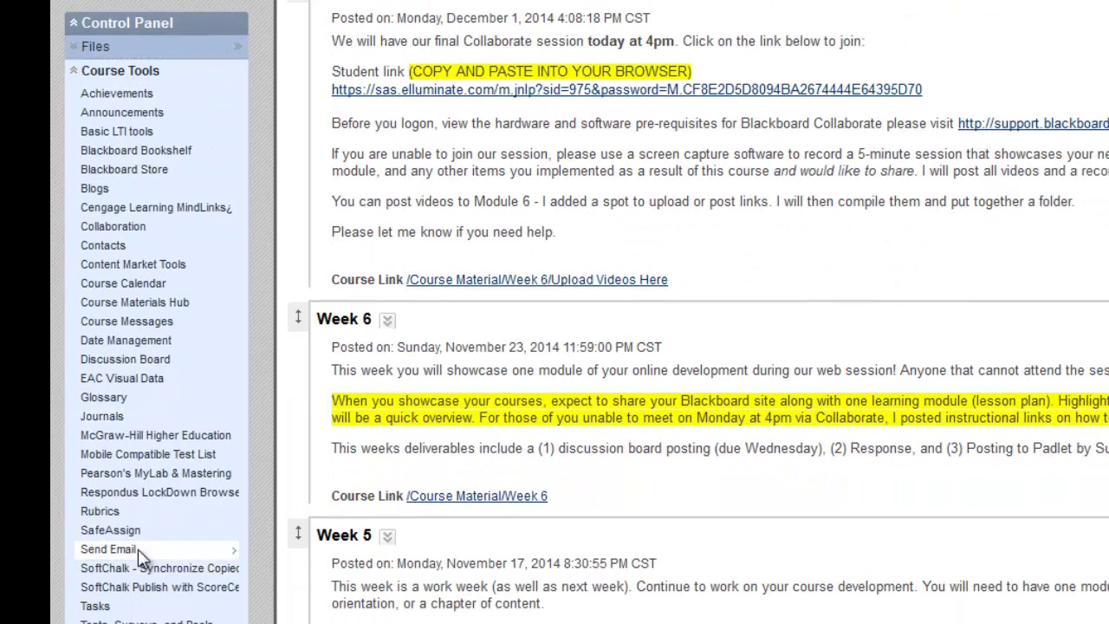
pyautogui.click(108, 549)
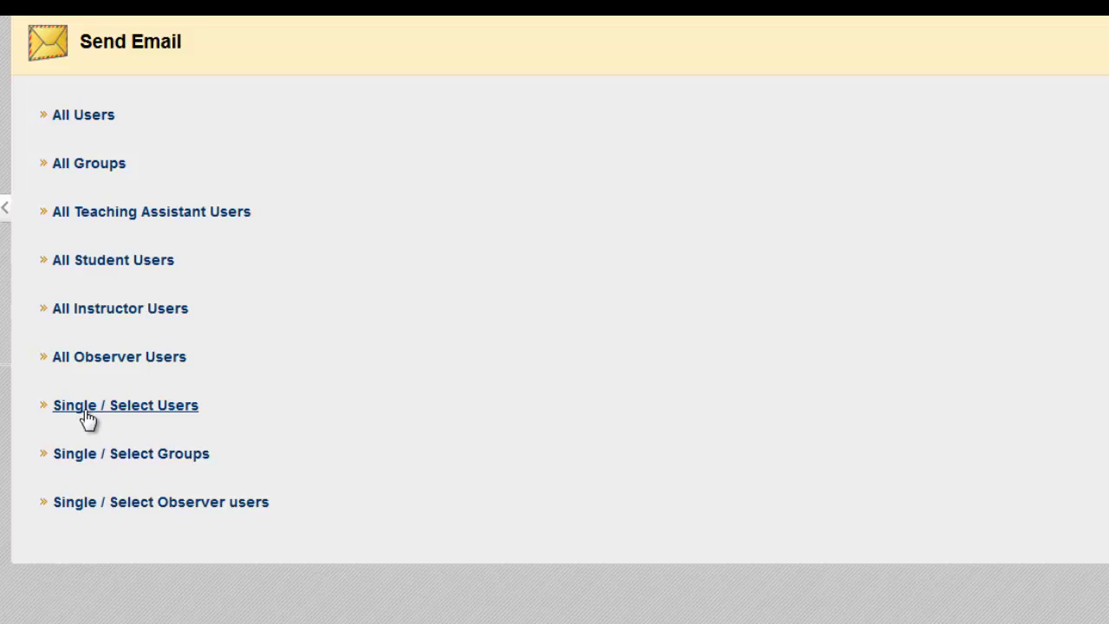
pyautogui.click(103, 467)
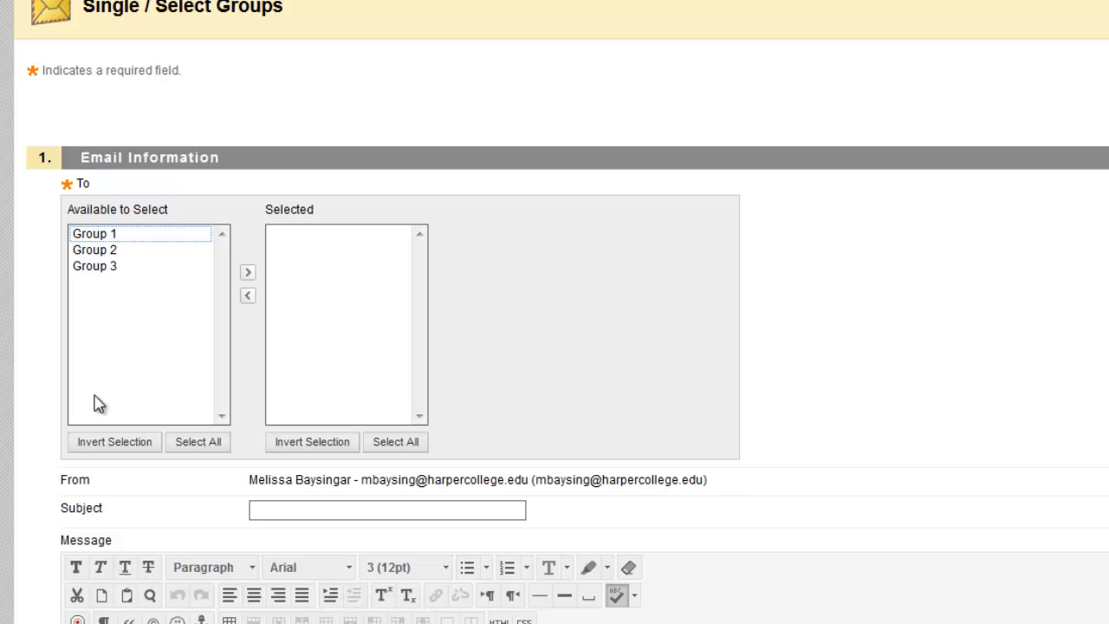
# Step: Add Group 2 to the selected recipients of the email
pyautogui.click(95, 237)
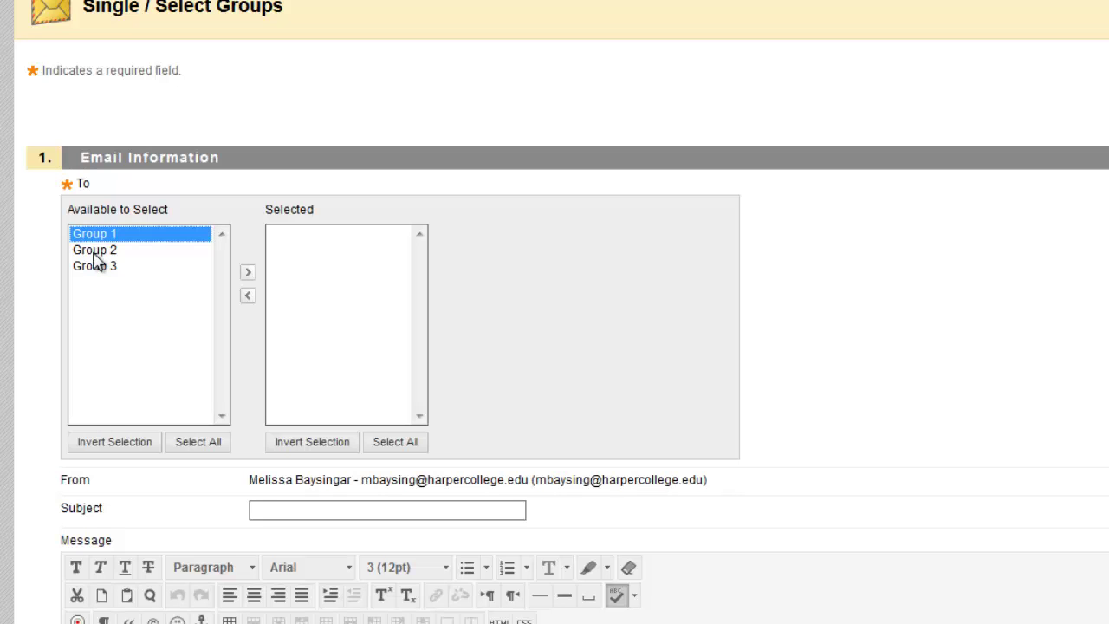
pyautogui.click(86, 253)
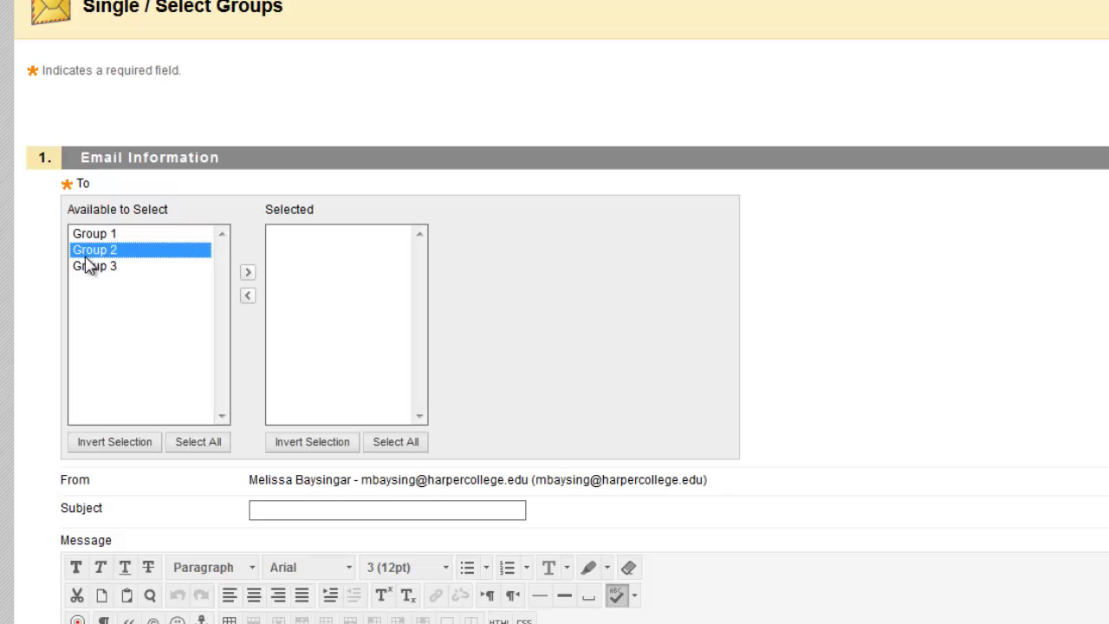
pyautogui.click(249, 275)
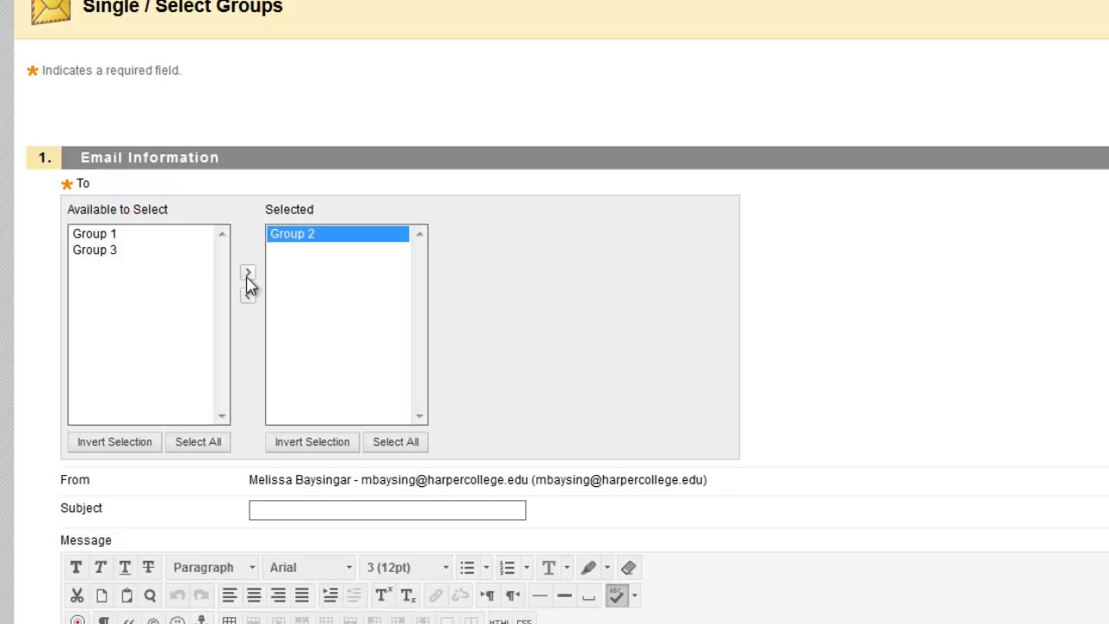
# Step: Go through the email's subject and message fields without entering text, and request a return receipt
pyautogui.scroll(-2, 356, 286)
pyautogui.click(299, 351)
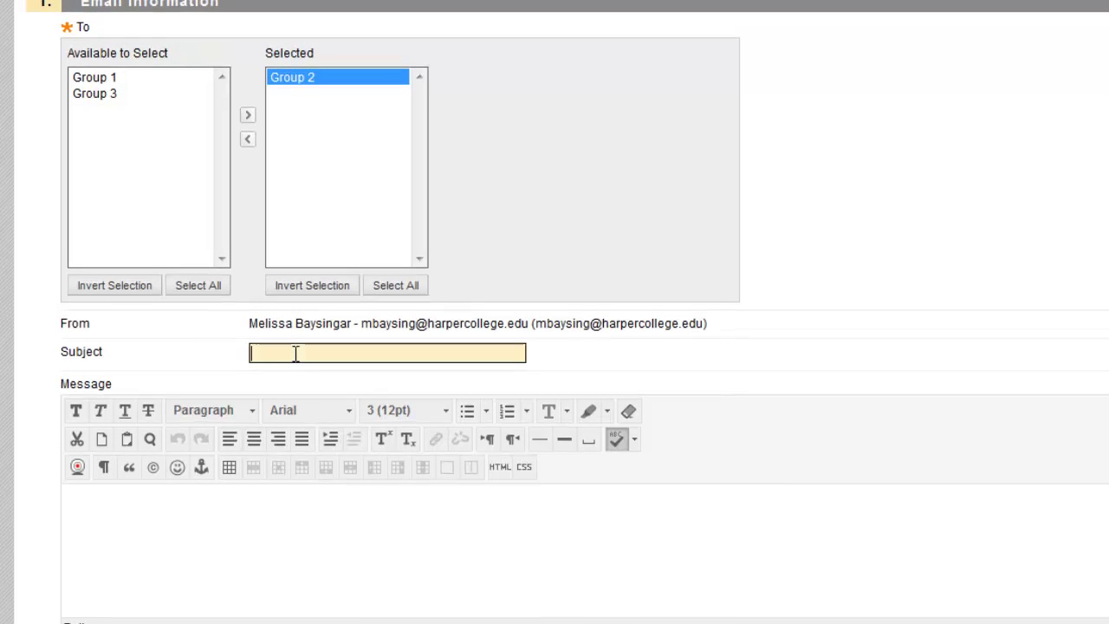
pyautogui.click(172, 501)
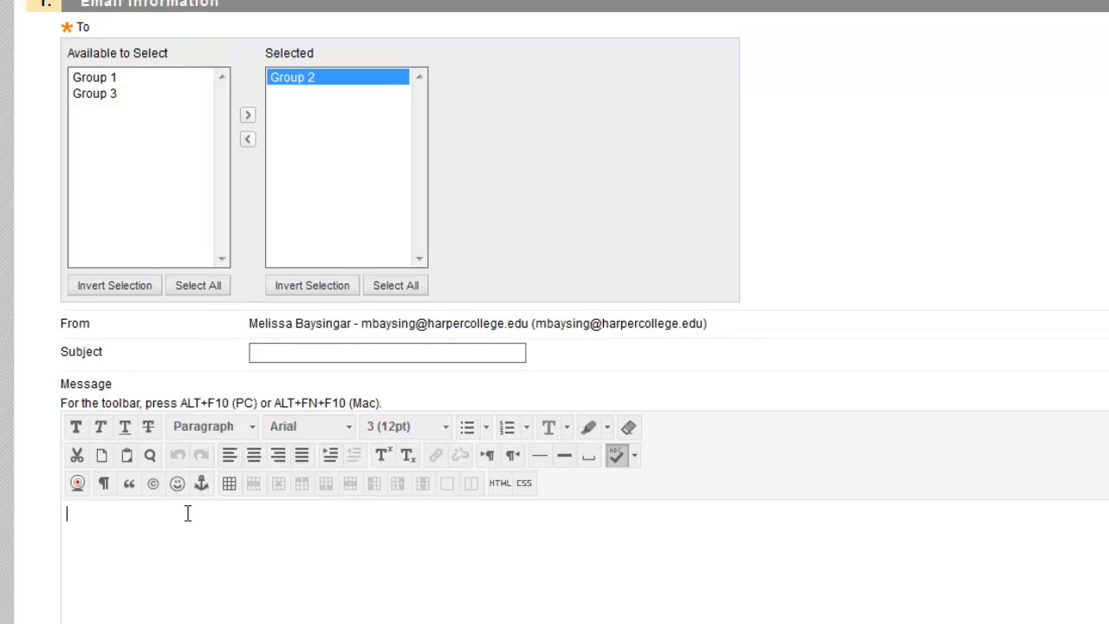
pyautogui.scroll(-1, 225, 534)
pyautogui.scroll(-1, 327, 539)
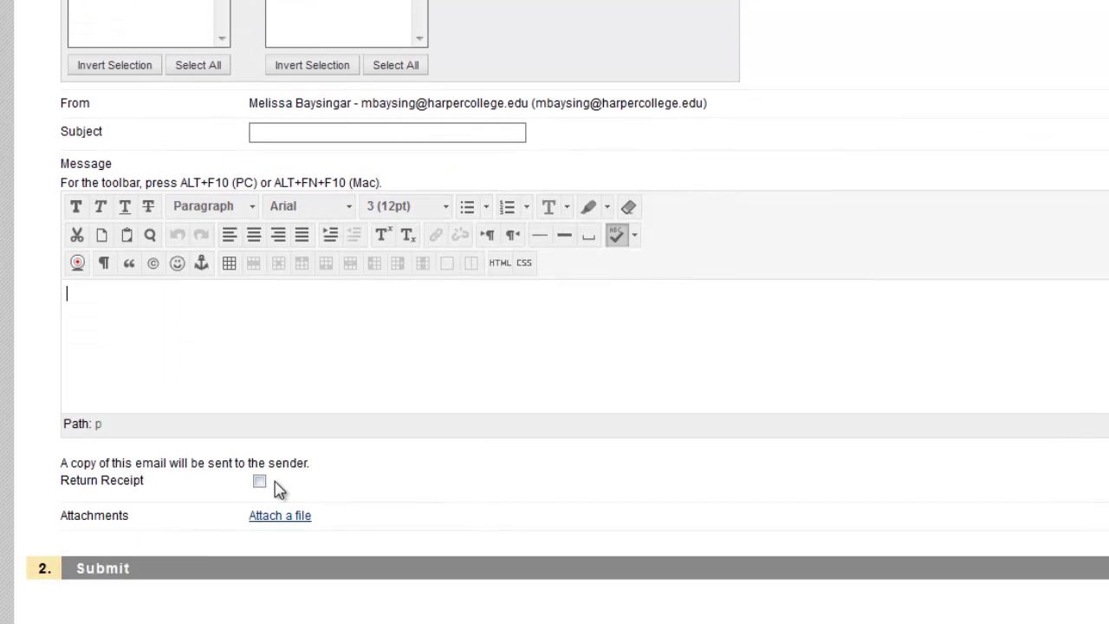
pyautogui.click(260, 482)
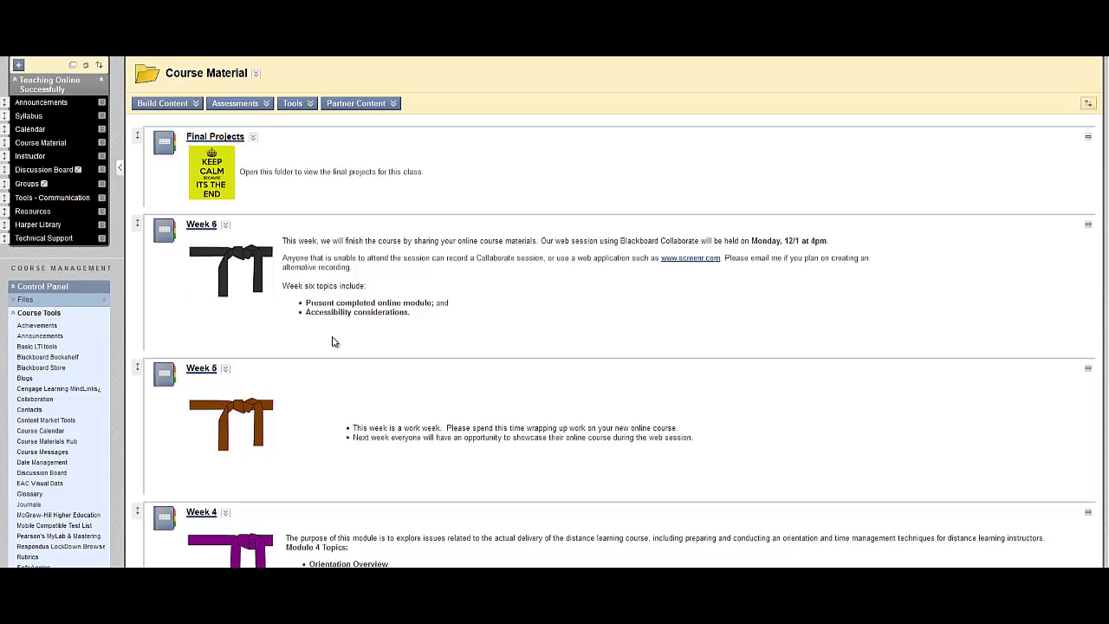
# Step: Open the Adaptive Release settings of the Week 1 module in Course Material
pyautogui.scroll(-2, 354, 398)
pyautogui.scroll(-10, 355, 398)
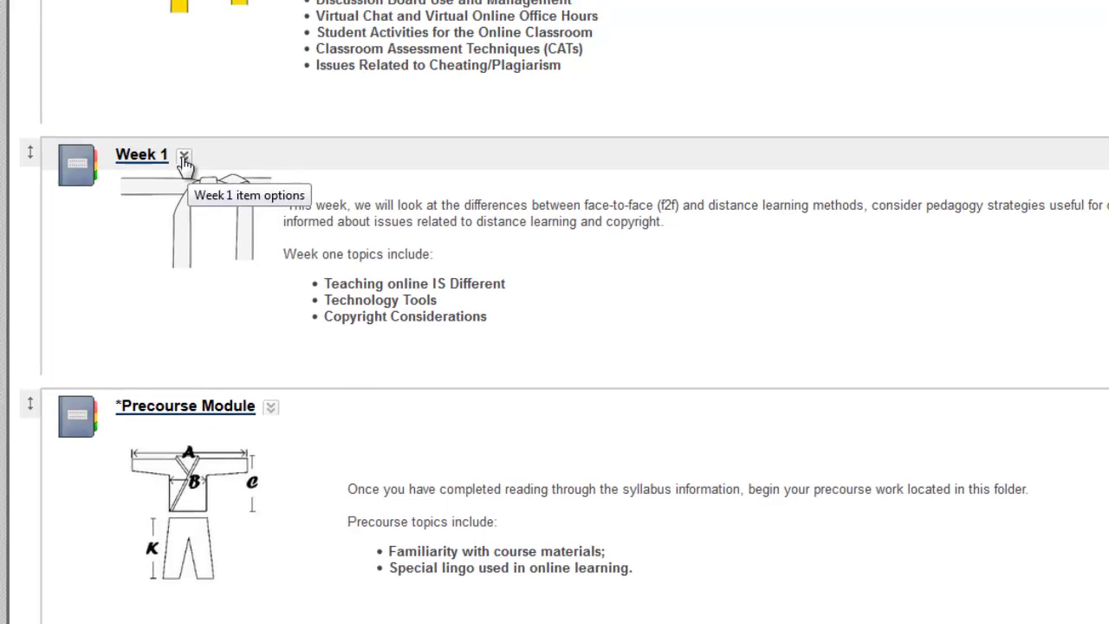
pyautogui.click(188, 216)
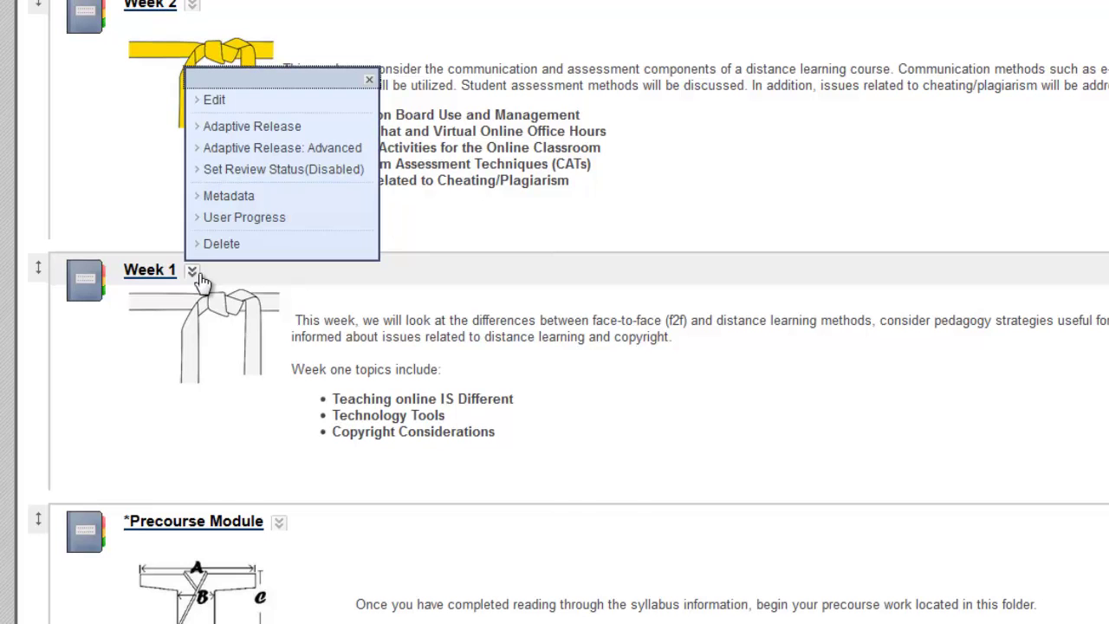
pyautogui.click(268, 130)
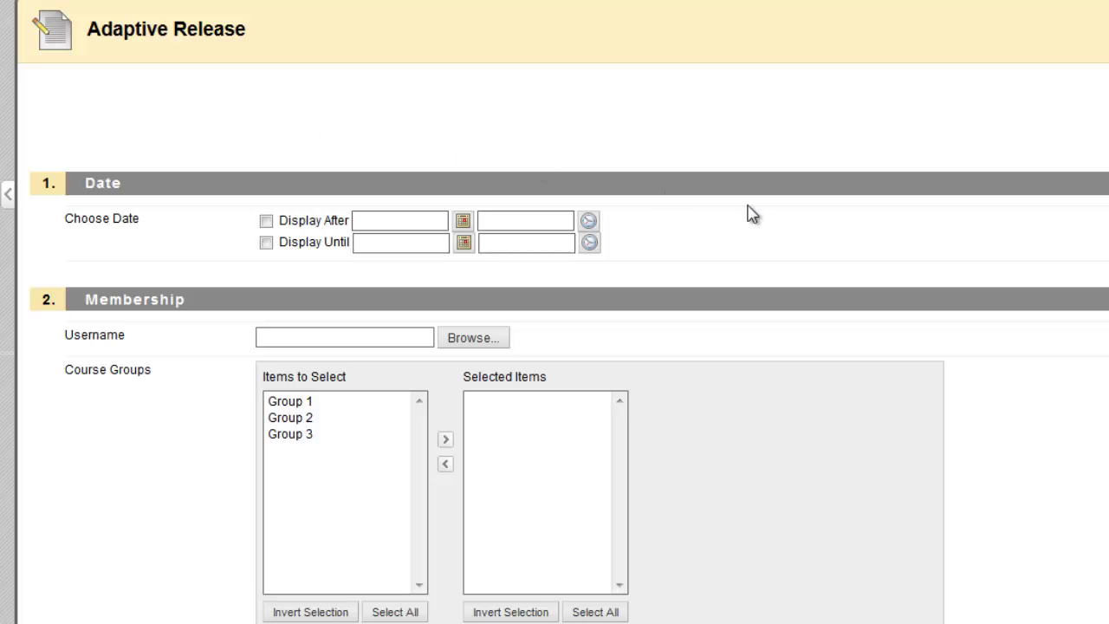
# Step: Choose "Test - Vocabulary Quiz[10]" as the Grade Center column for the Week 1 release rule
pyautogui.scroll(-3, 1101, 364)
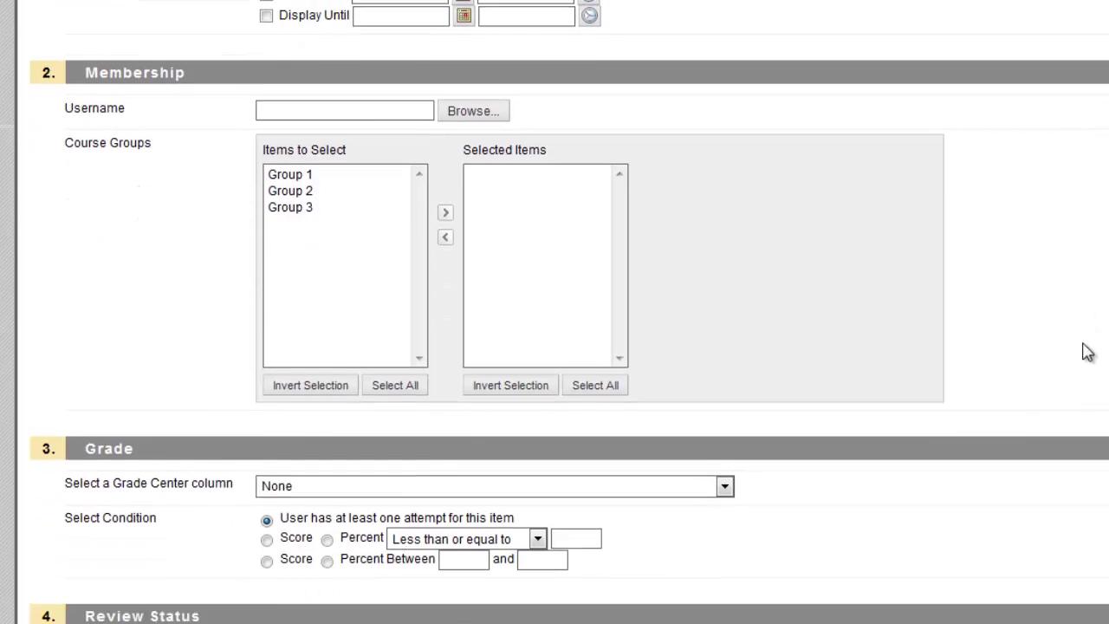
pyautogui.scroll(-1, 1083, 277)
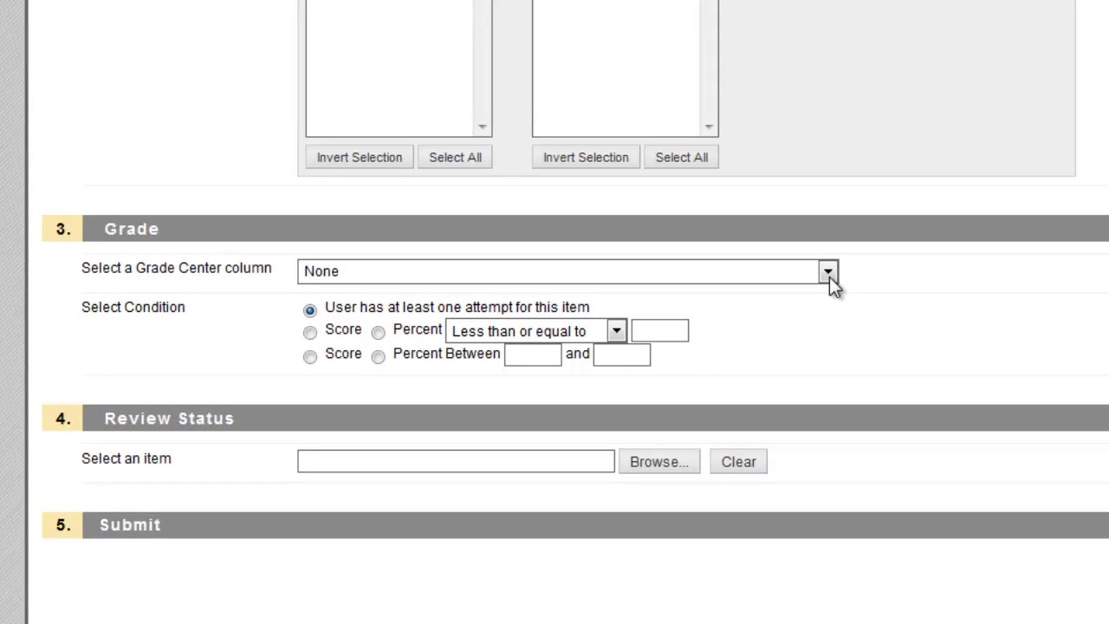
pyautogui.click(830, 298)
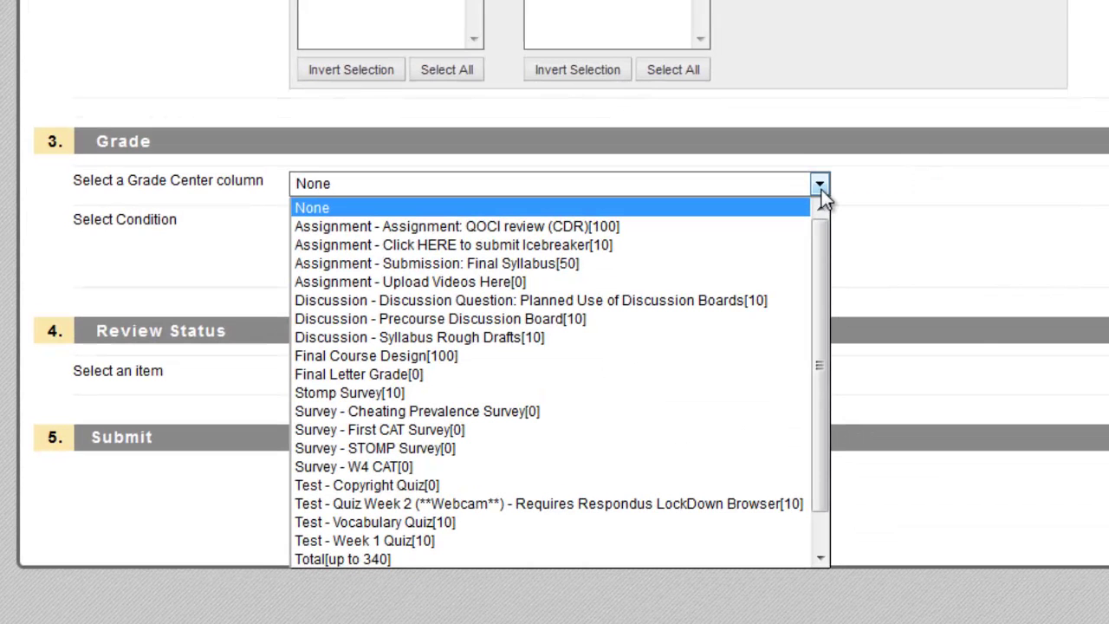
pyautogui.moveTo(820, 237); pyautogui.dragTo(830, 329)
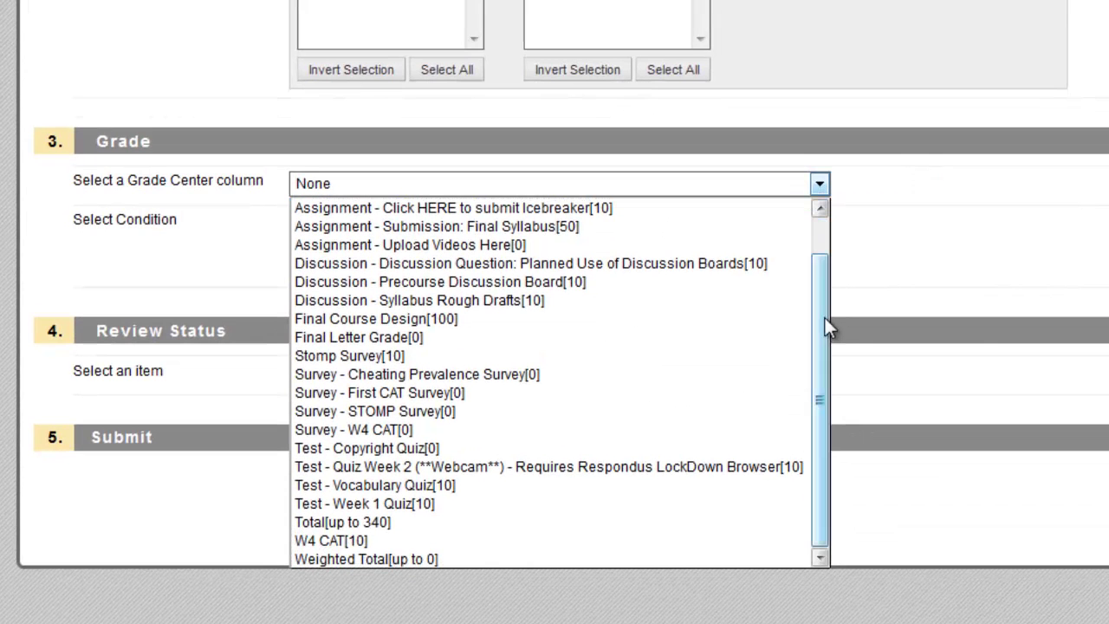
pyautogui.click(451, 491)
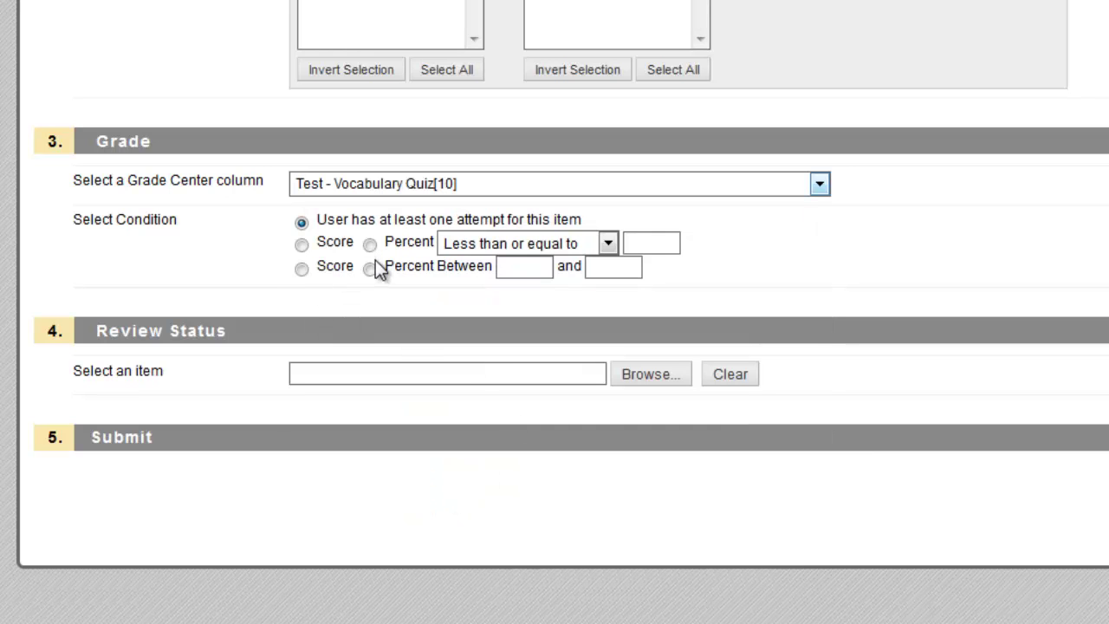
# Step: Set the Week 1 release condition to a percent greater than or equal to 90
pyautogui.click(518, 248)
pyautogui.click(523, 287)
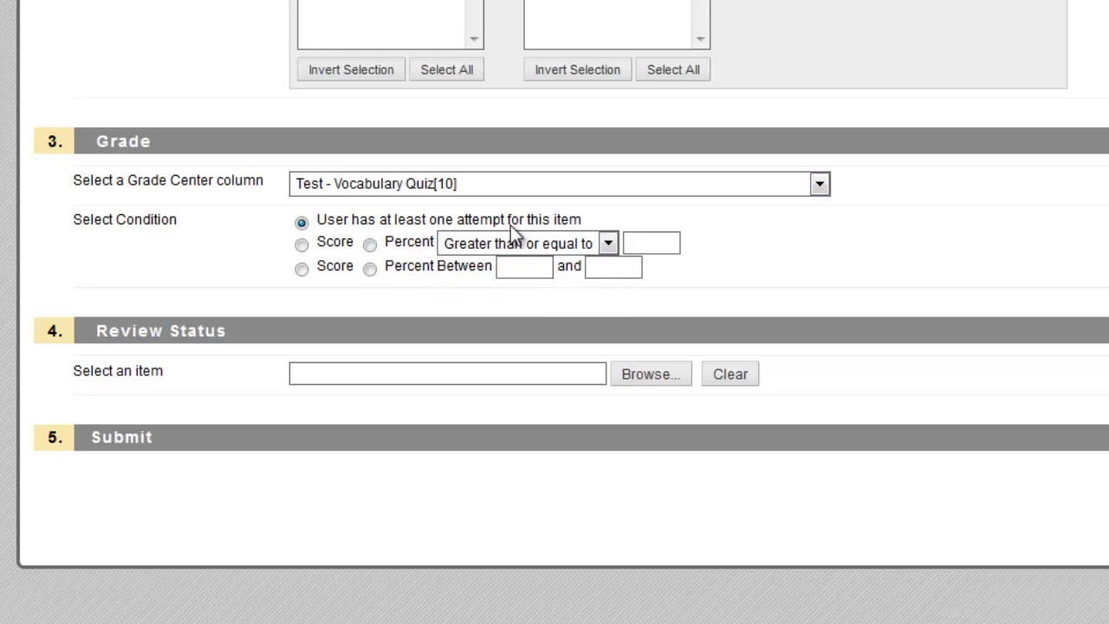
pyautogui.click(371, 245)
pyautogui.click(646, 244)
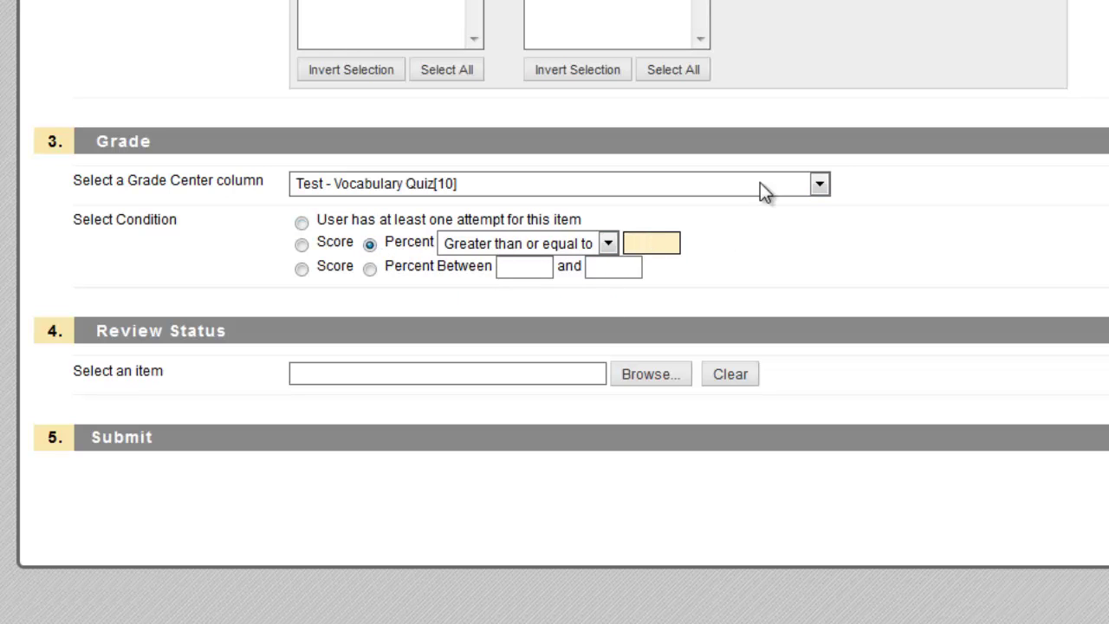
pyautogui.write('90')
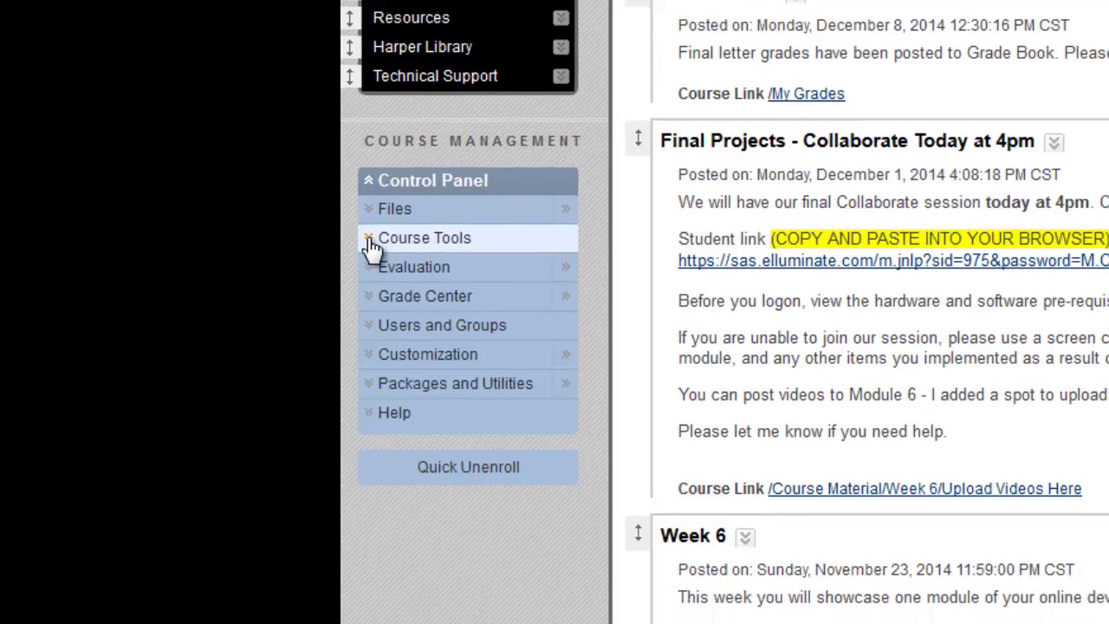
# Step: Open the Teaching Online Successfully discussion board through the course tools and start creating a forum
pyautogui.click(371, 247)
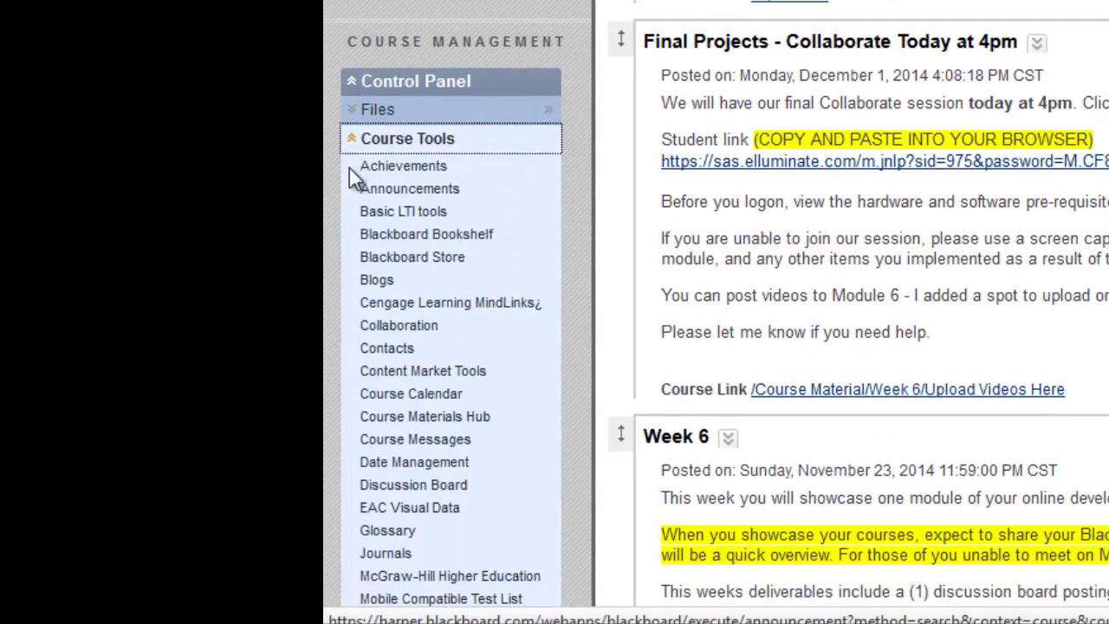
pyautogui.click(394, 486)
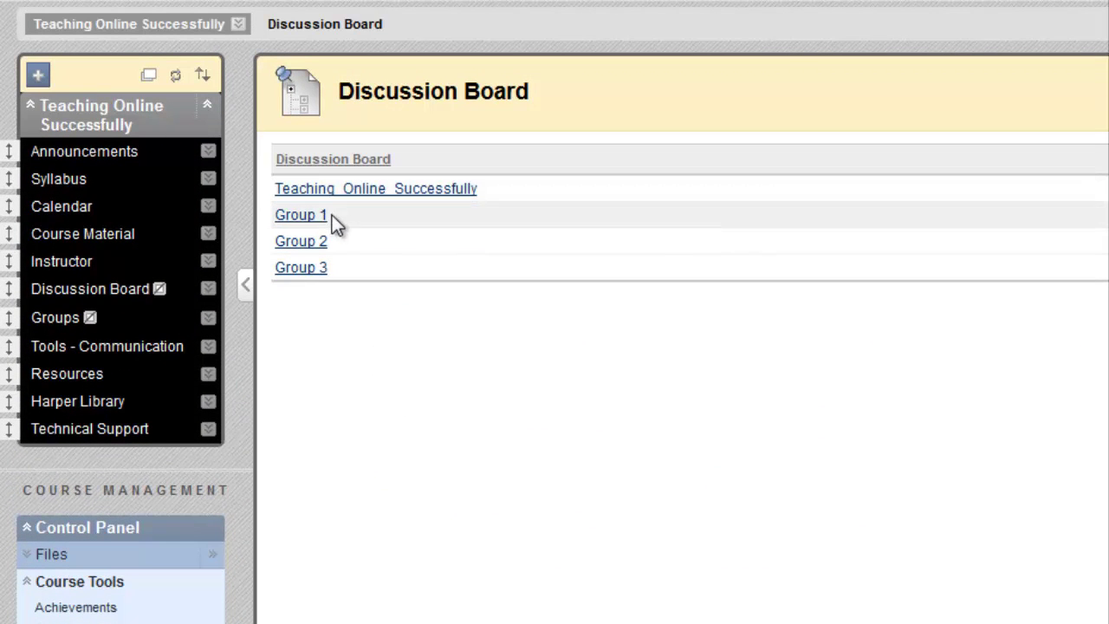
pyautogui.click(369, 193)
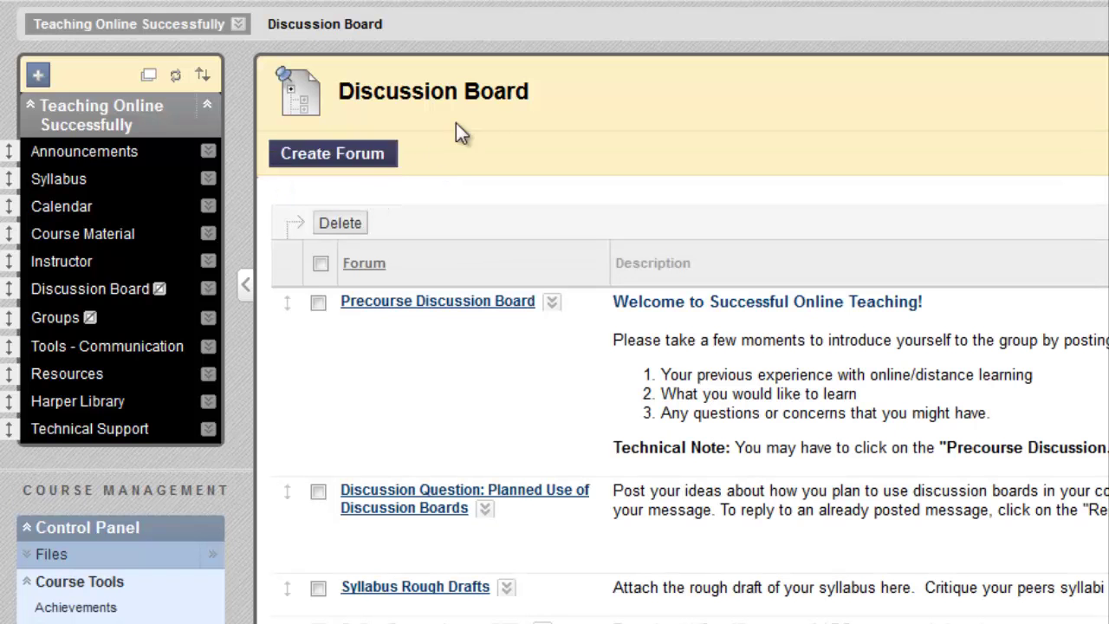
pyautogui.click(321, 161)
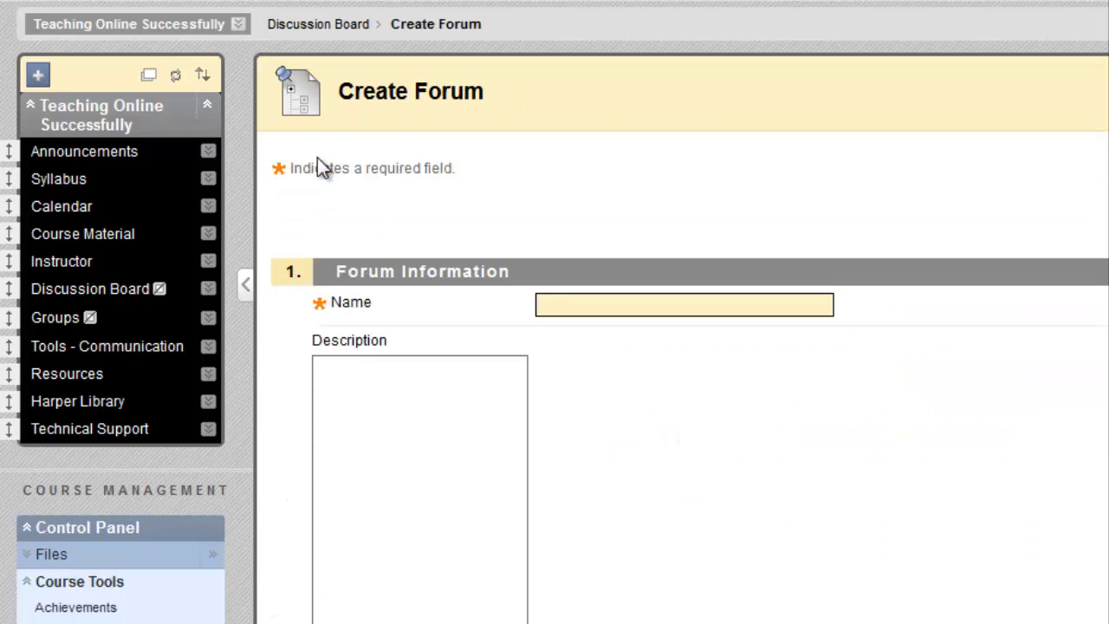
# Step: Try the new forum's subscription options: thread subscriptions with the post body in the email, and no subscriptions
pyautogui.scroll(-3, 494, 152)
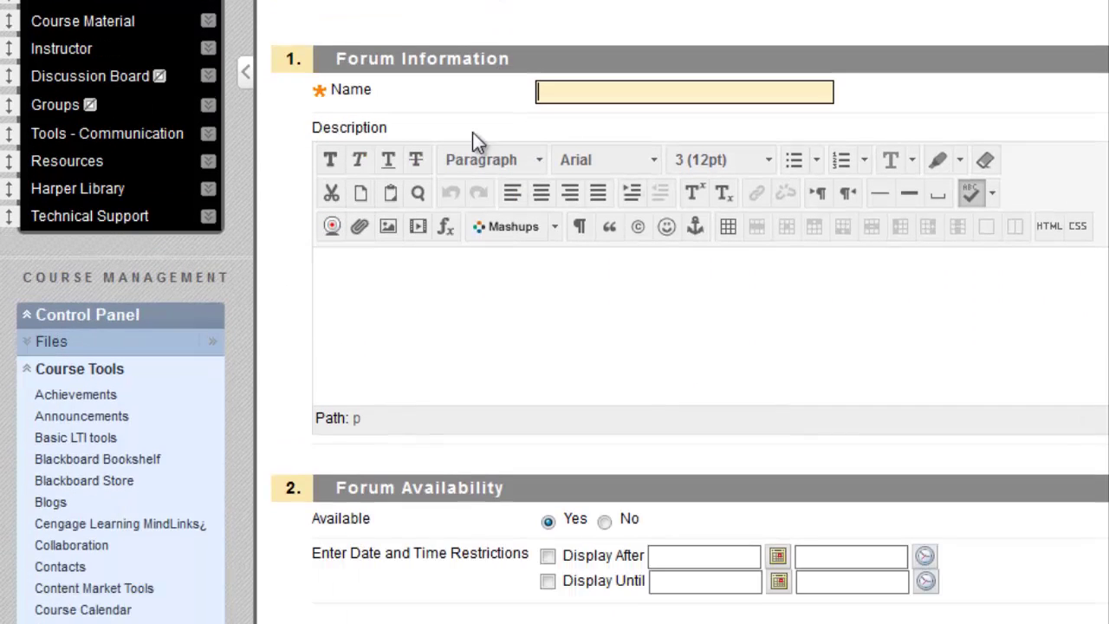
pyautogui.scroll(-5, 613, 165)
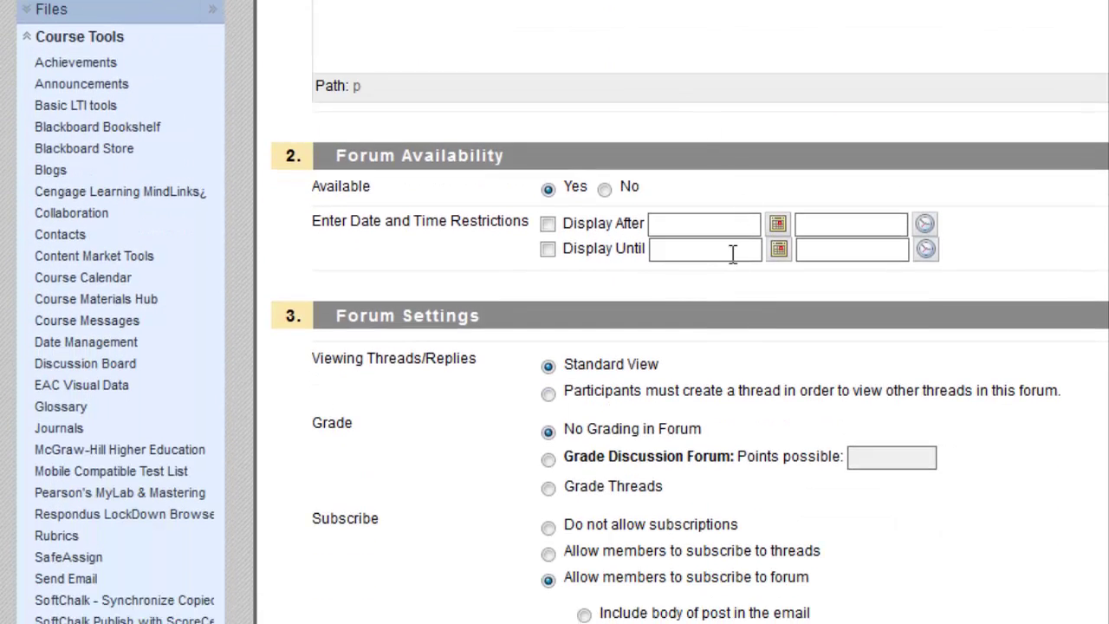
pyautogui.scroll(-2, 730, 277)
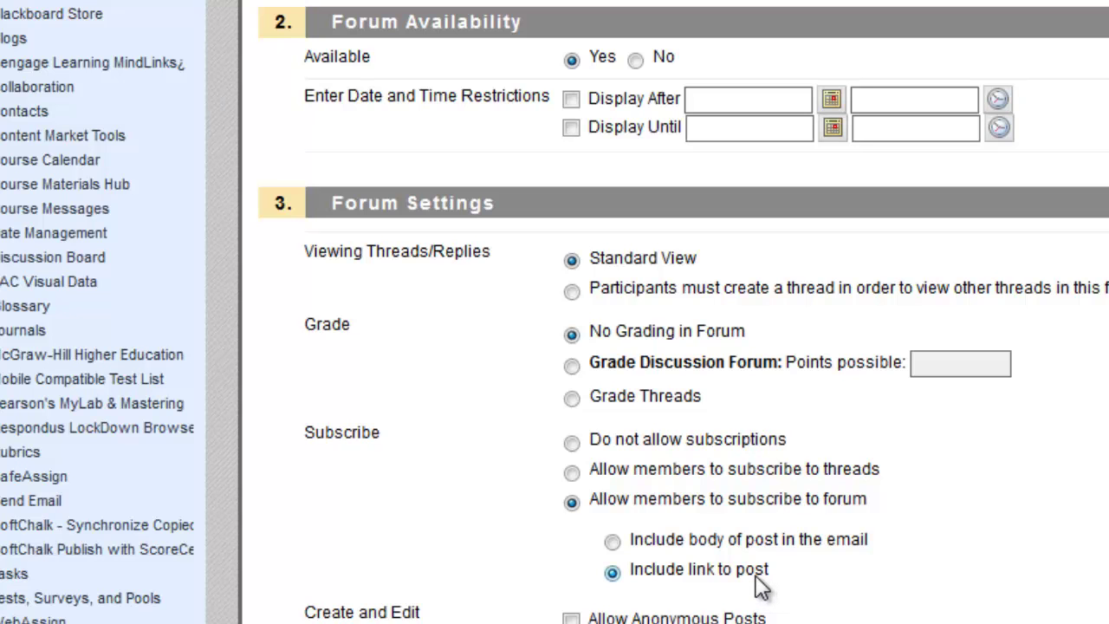
pyautogui.click(572, 474)
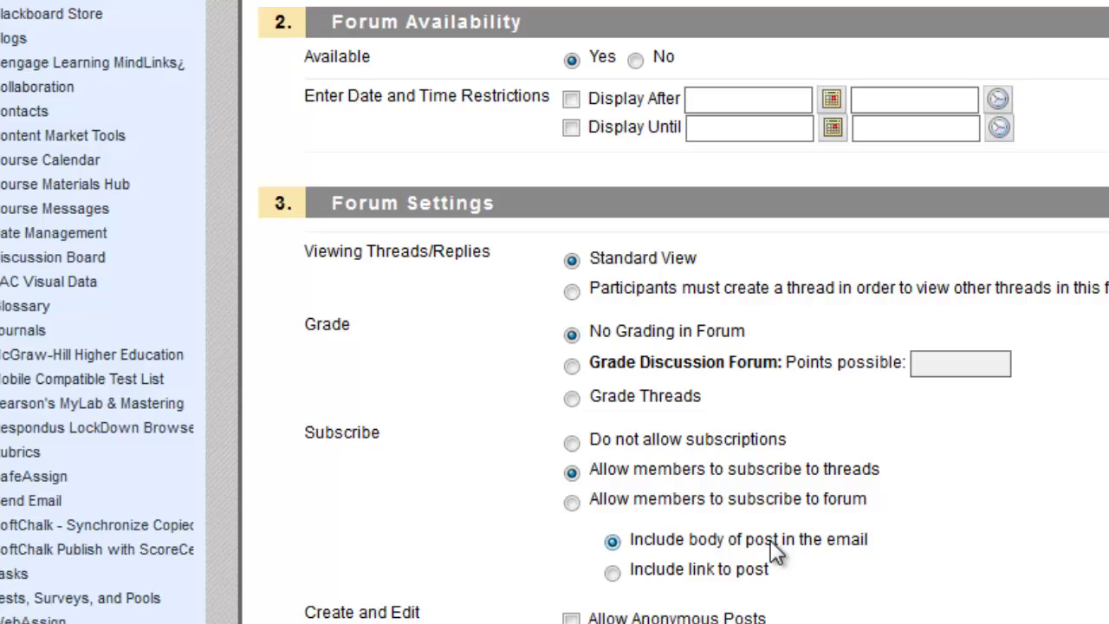
pyautogui.click(574, 442)
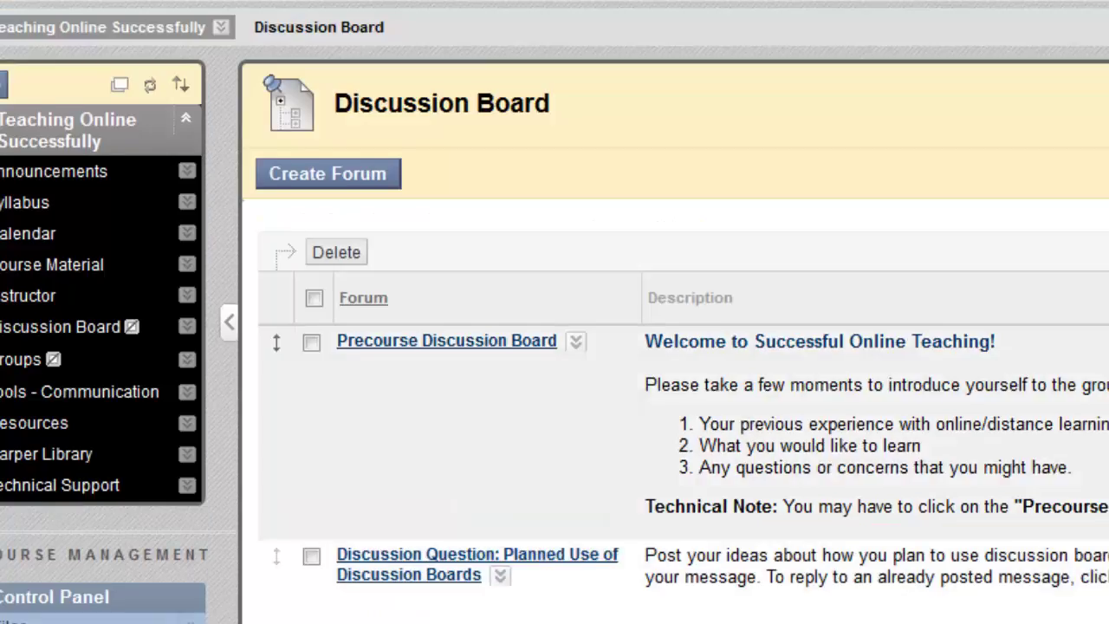
# Step: Open the Ask the Instructor forum for editing and examine its subscription settings
pyautogui.scroll(-5, 471, 574)
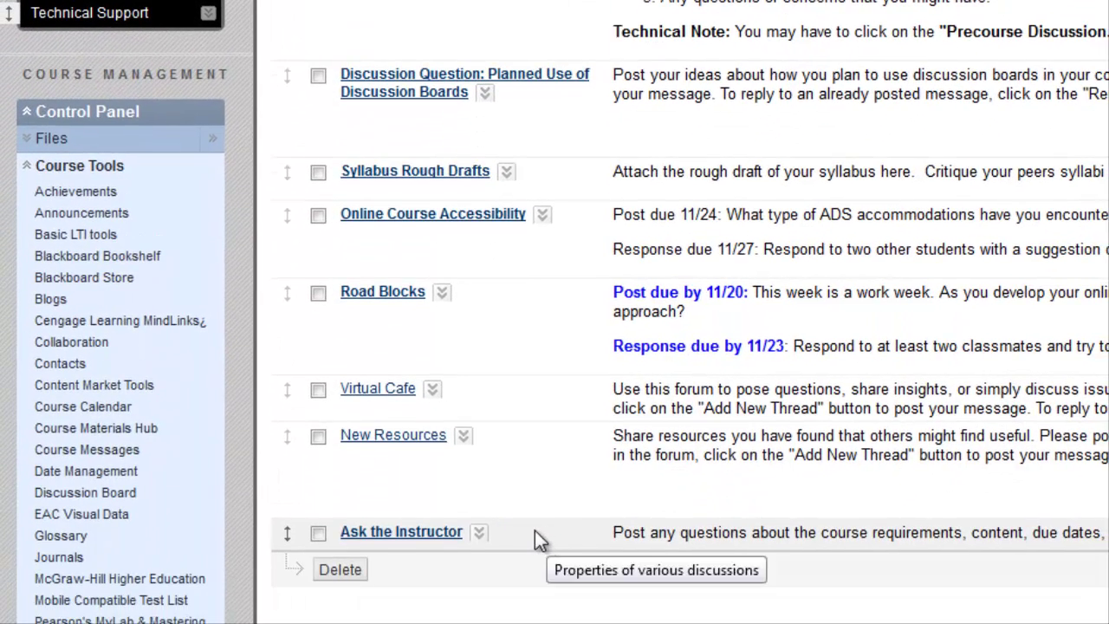
pyautogui.click(479, 532)
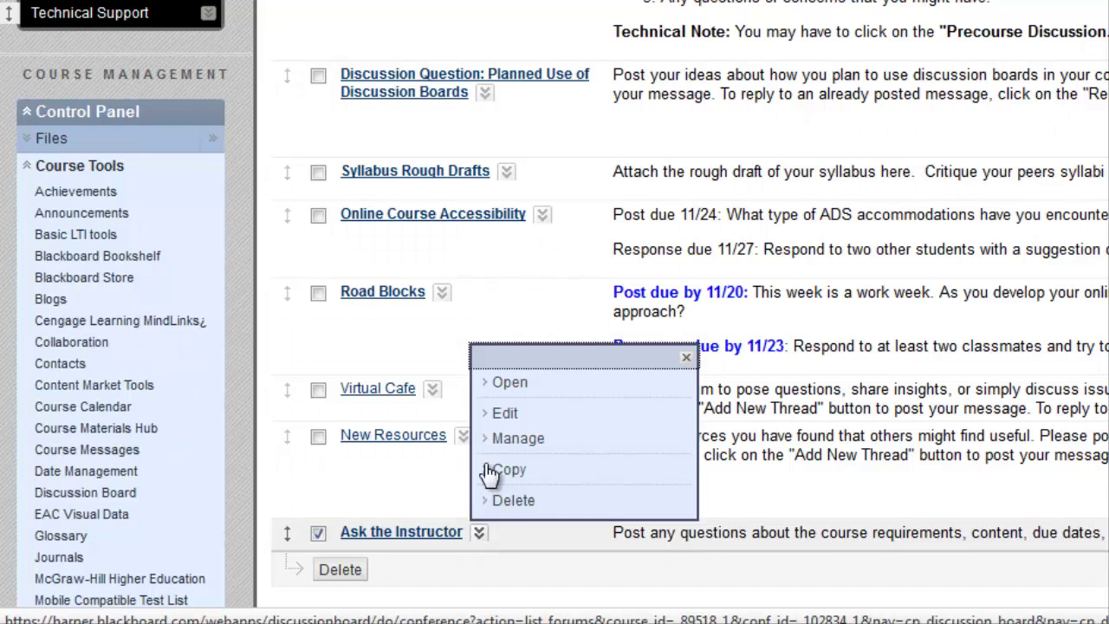
pyautogui.click(544, 416)
pyautogui.scroll(-6, 551, 237)
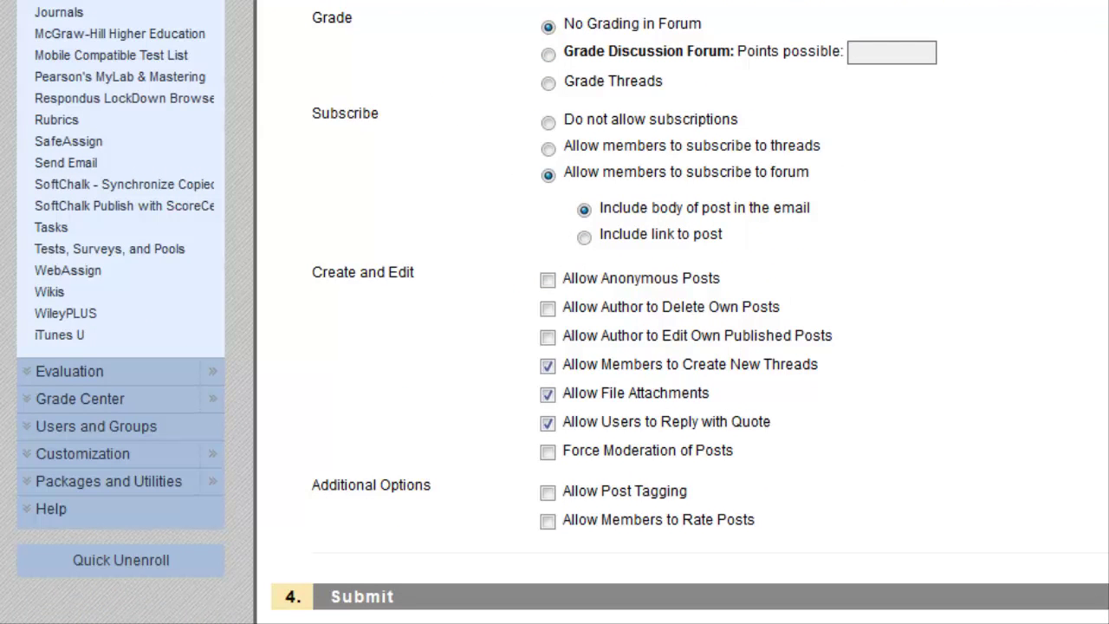
# Step: Open the Ask the Instructor forum to examine its subscribe option, and return to the discussion board's forum list
pyautogui.scroll(-2, 555, 312)
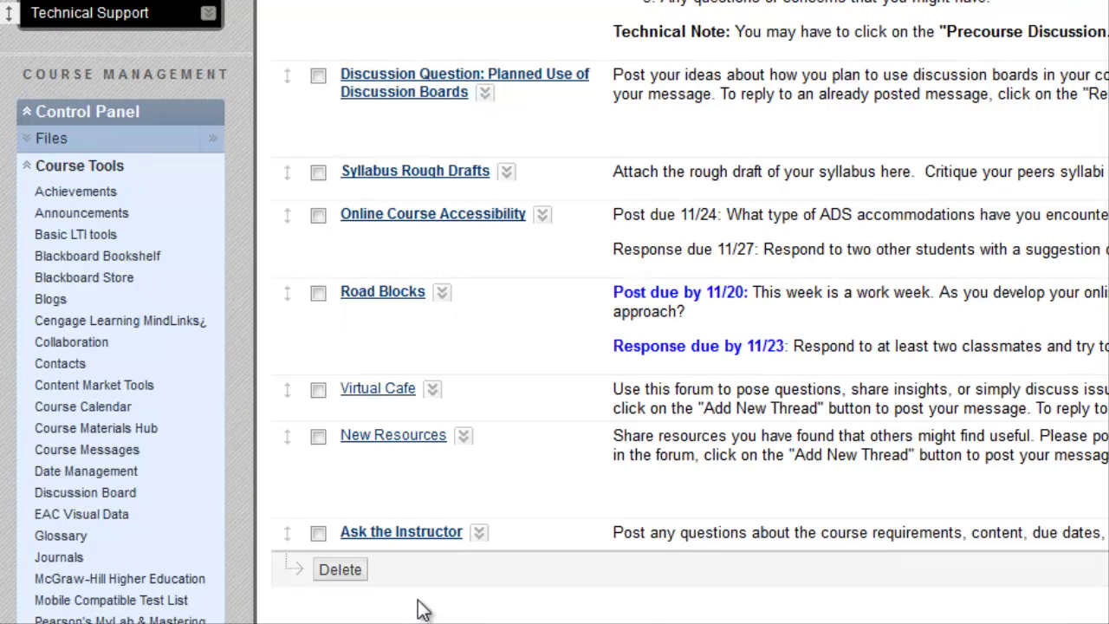
pyautogui.click(370, 538)
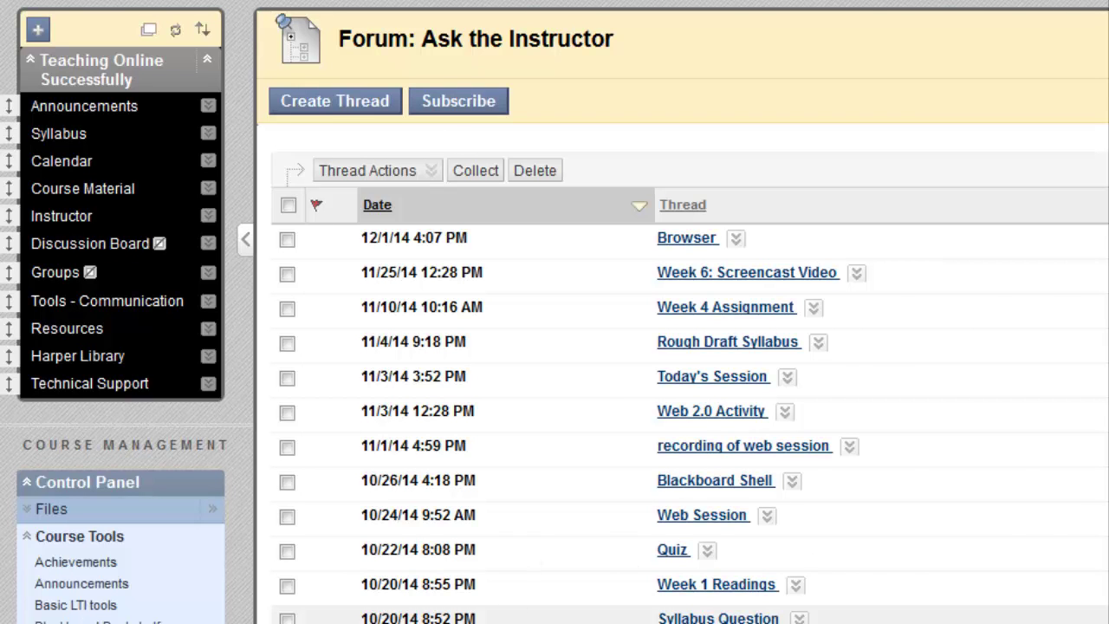
pyautogui.hotkey('alt', 'Left')
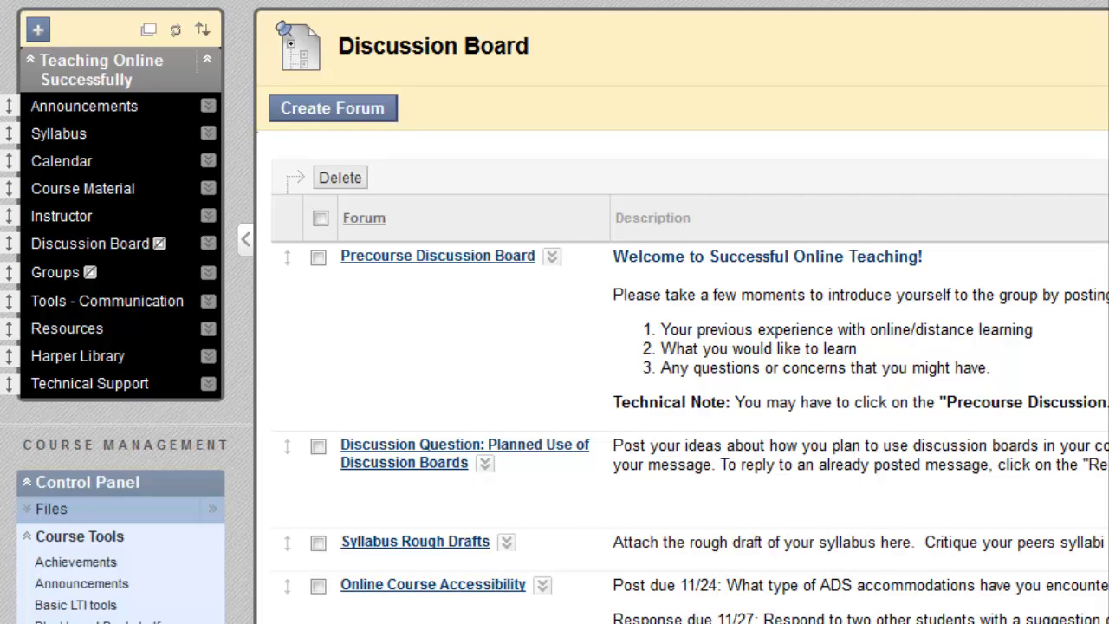
# Step: Open the Syllabus Rough Drafts forum for editing and examine its grading and subscription settings
pyautogui.scroll(-5, 493, 333)
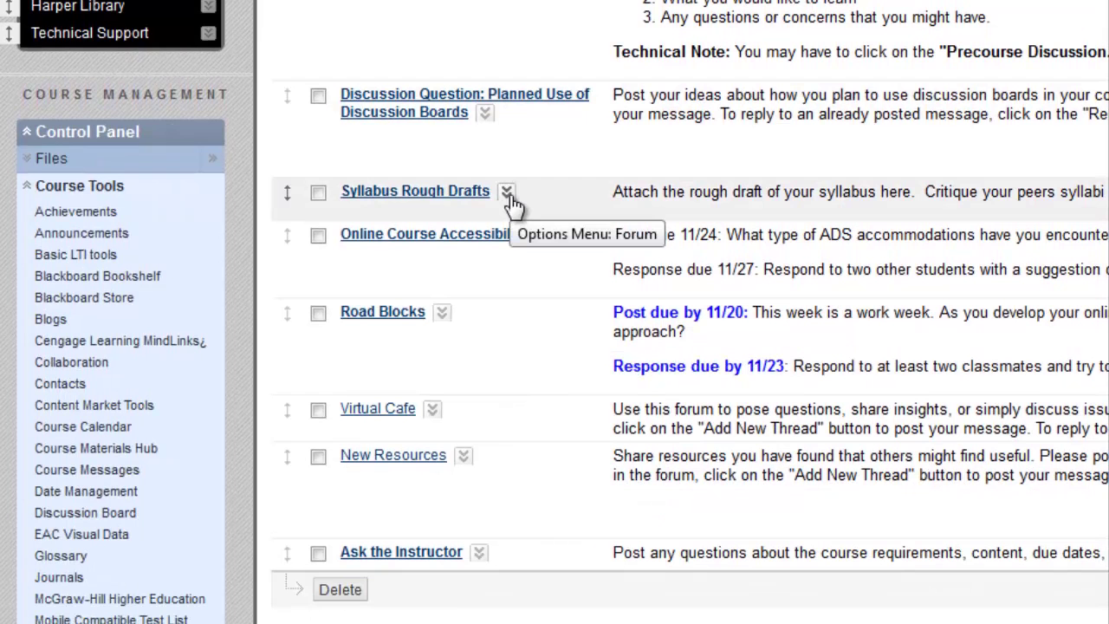
pyautogui.click(509, 200)
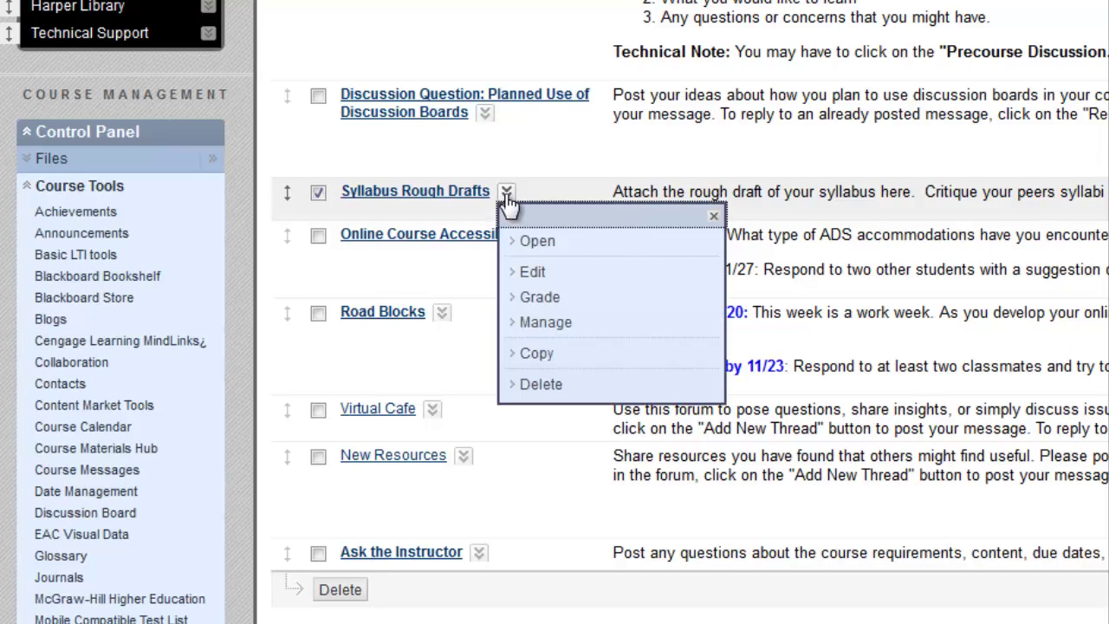
pyautogui.click(543, 275)
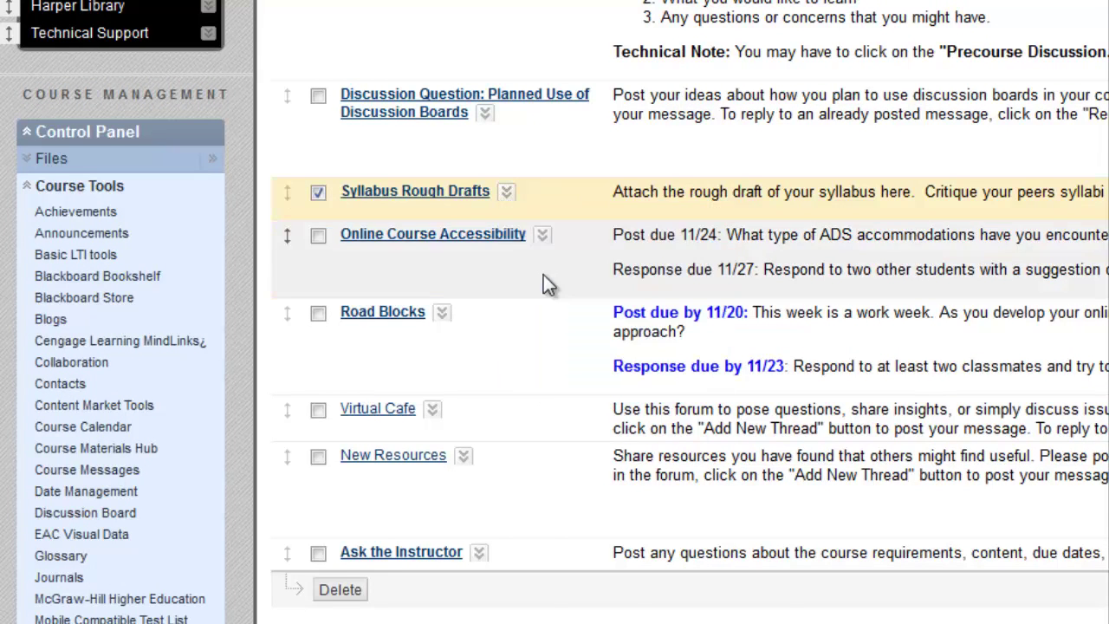
pyautogui.scroll(-6, 519, 132)
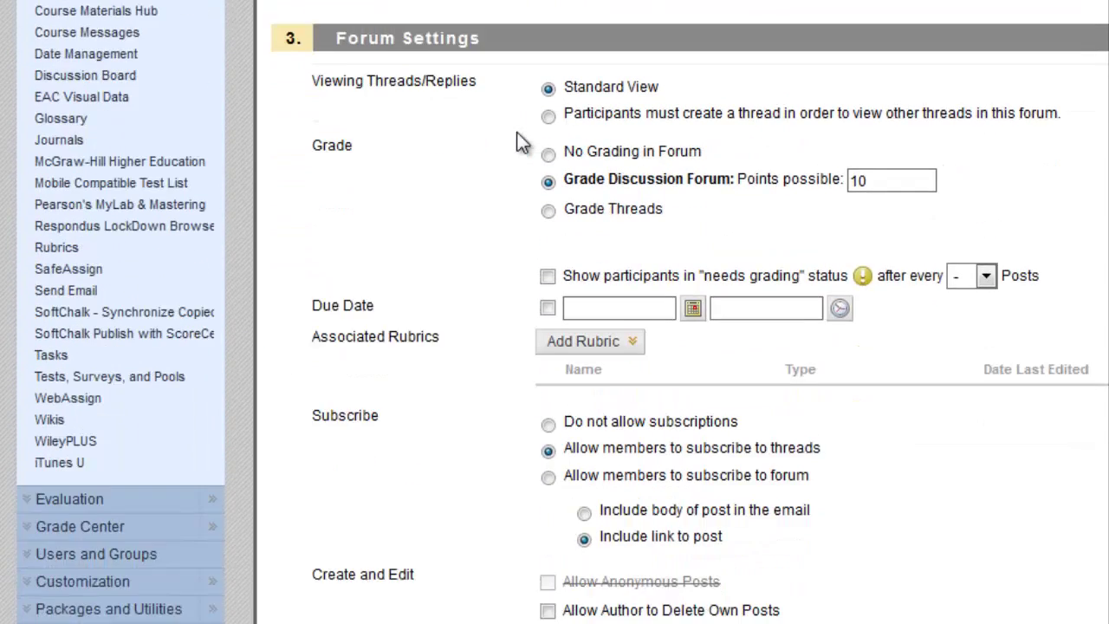
pyautogui.scroll(-5, 520, 139)
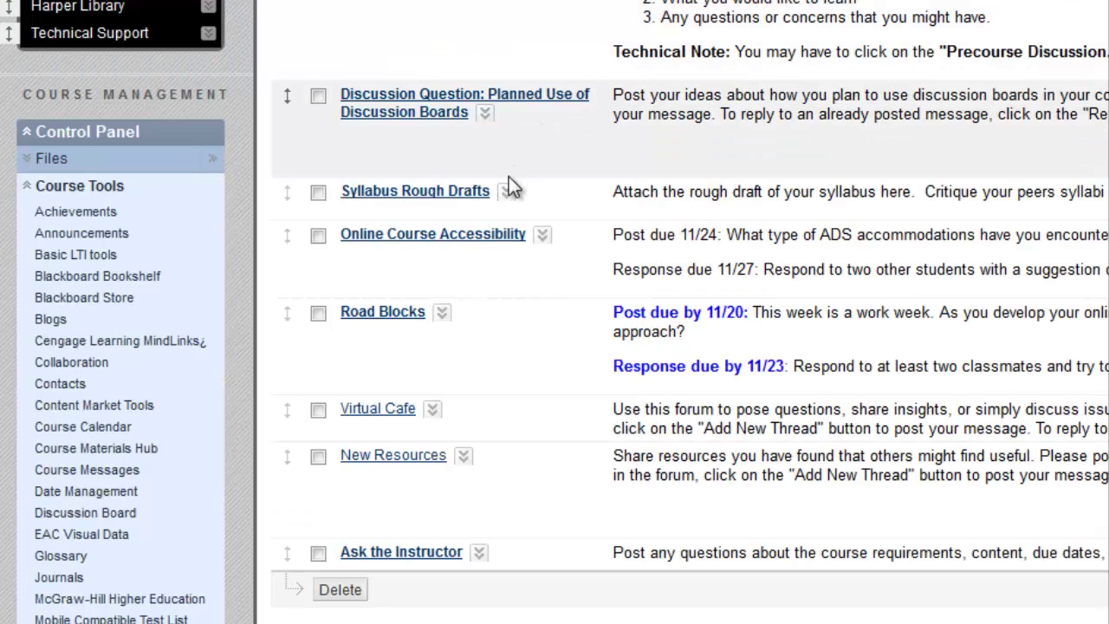
# Step: Open the Syllabus Rough Drafts forum and examine the subscribe option for the thread "My quite rough rough draft"
pyautogui.click(507, 193)
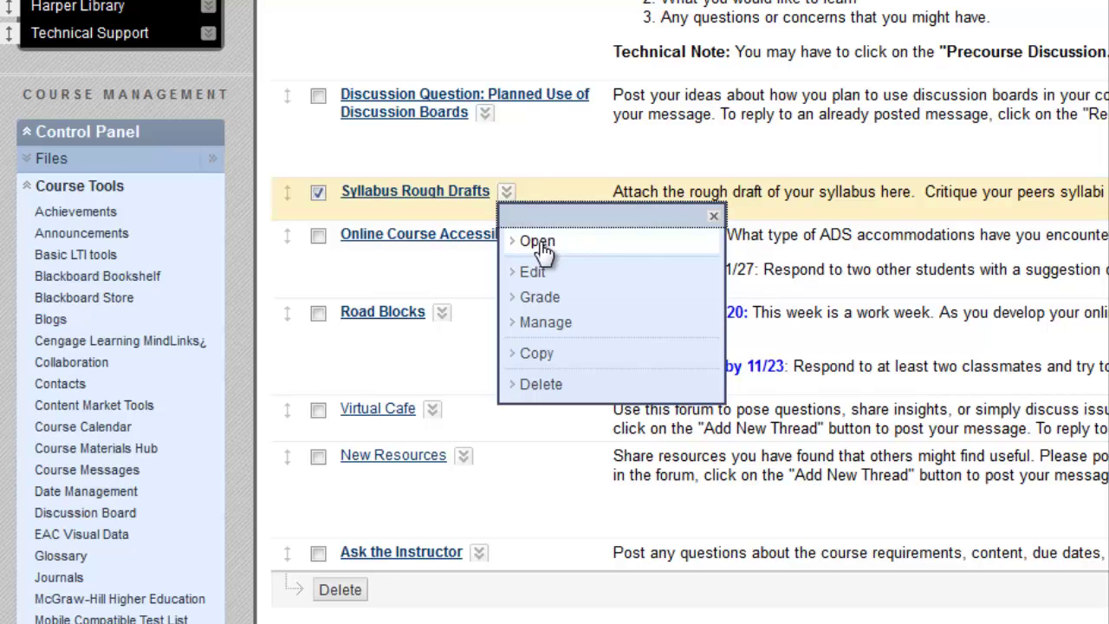
pyautogui.click(389, 193)
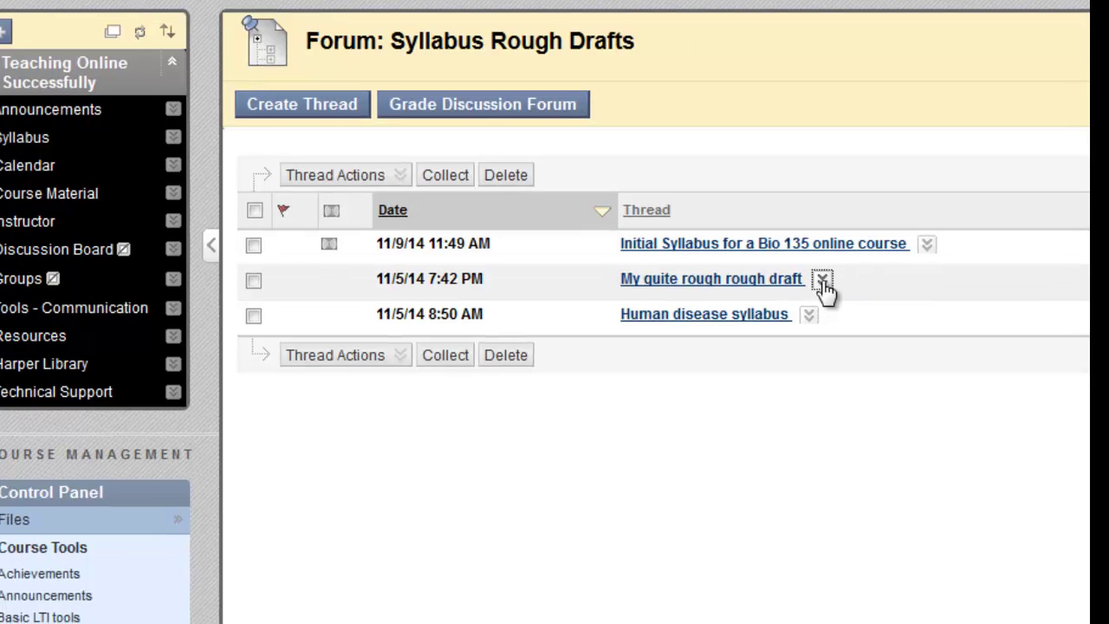
pyautogui.click(825, 289)
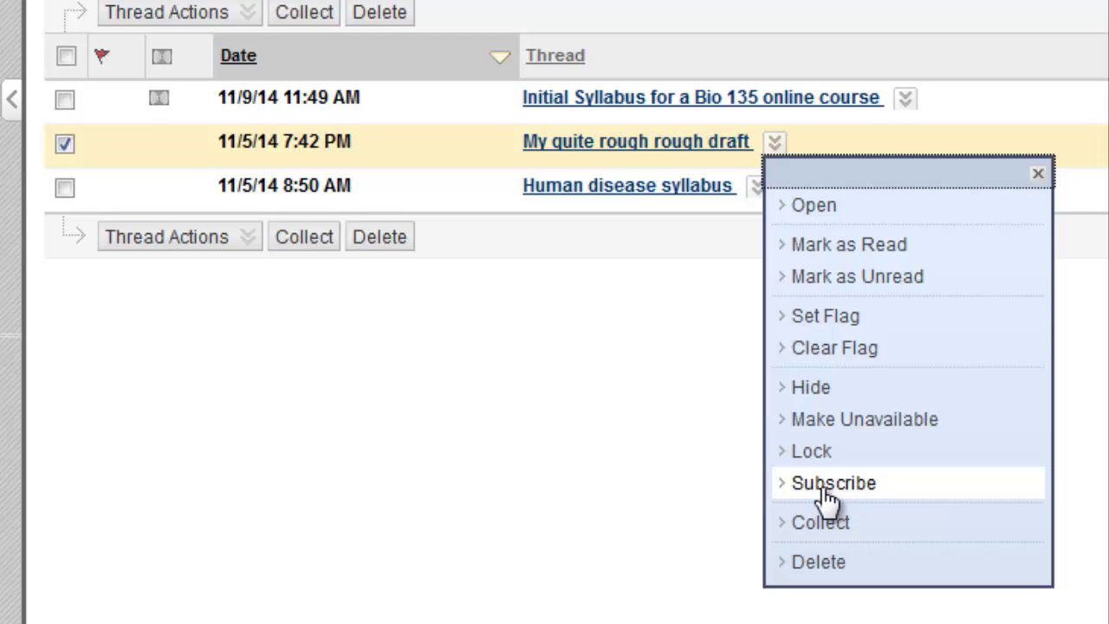
pyautogui.click(656, 453)
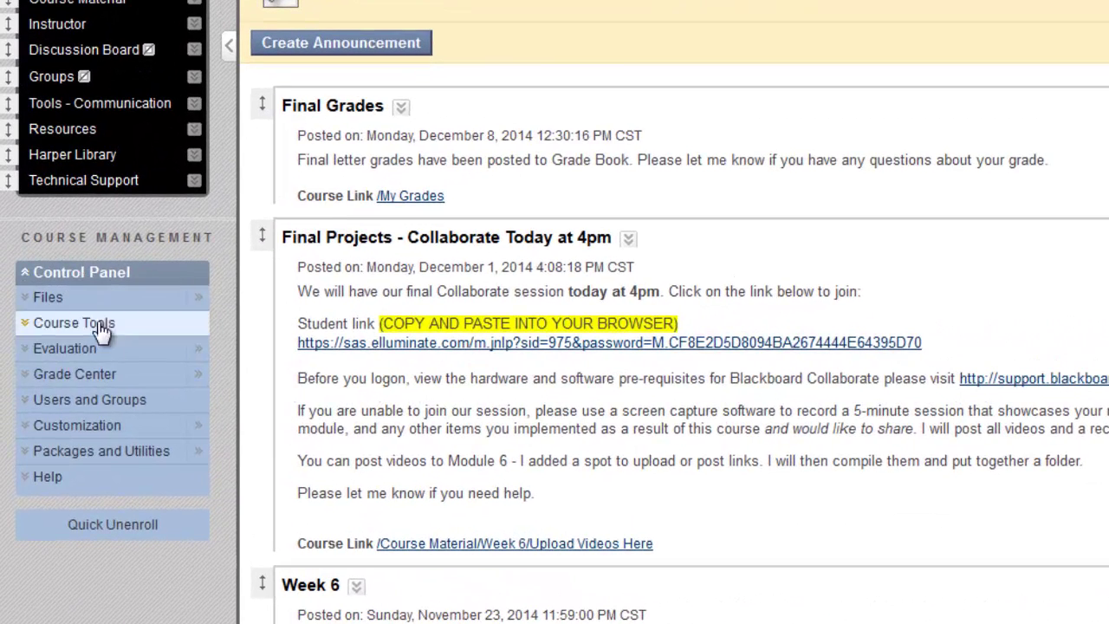
# Step: Open the Full Grade Center of the course and bring up its Grading Color Codes settings
pyautogui.click(198, 373)
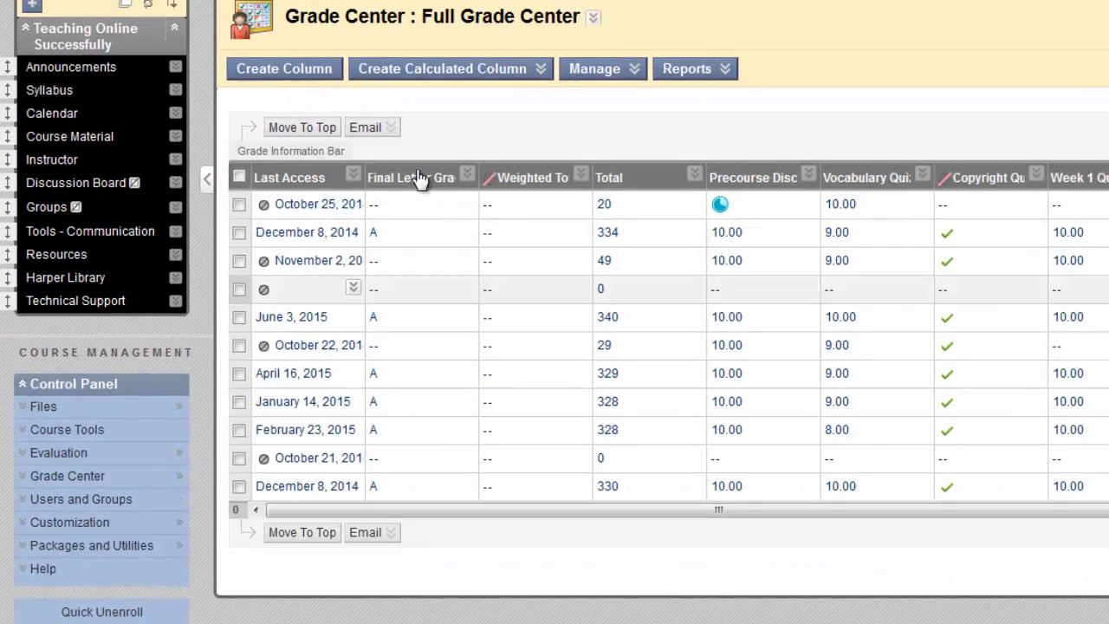
pyautogui.click(596, 68)
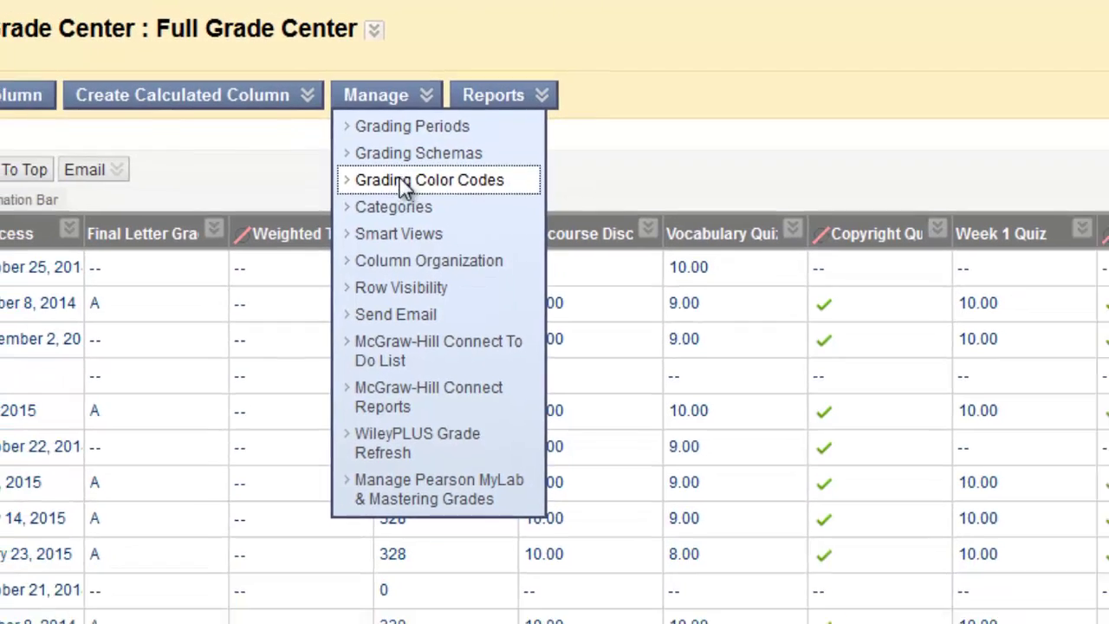
pyautogui.click(394, 199)
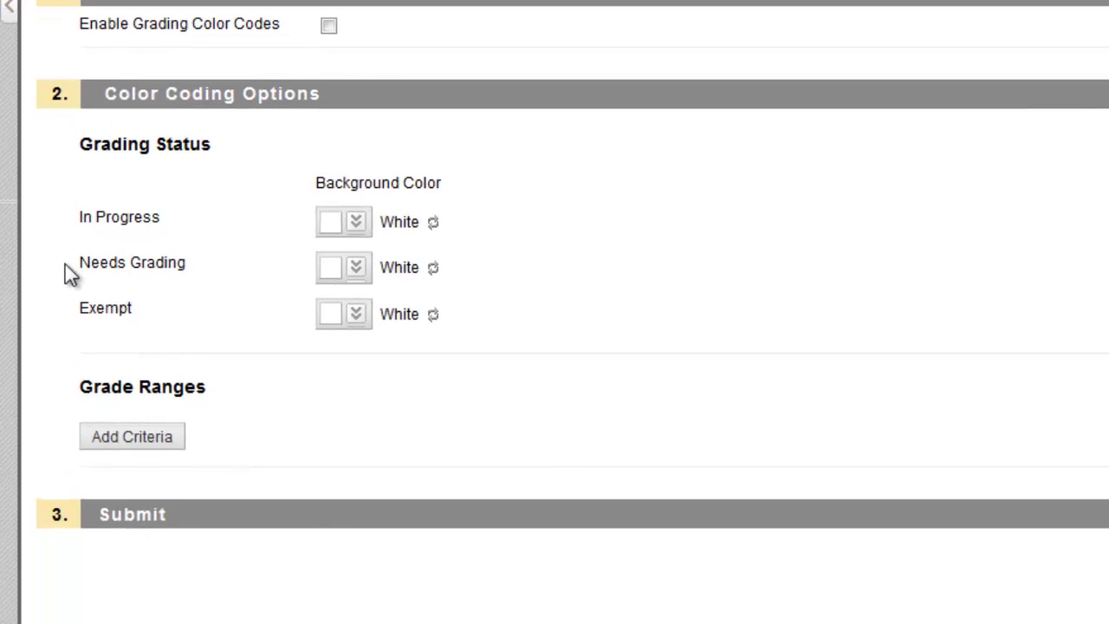
# Step: Add a grade range criterion for scores less than 70% with the background color Pale Dull Magenta (#FF99FF)
pyautogui.click(125, 442)
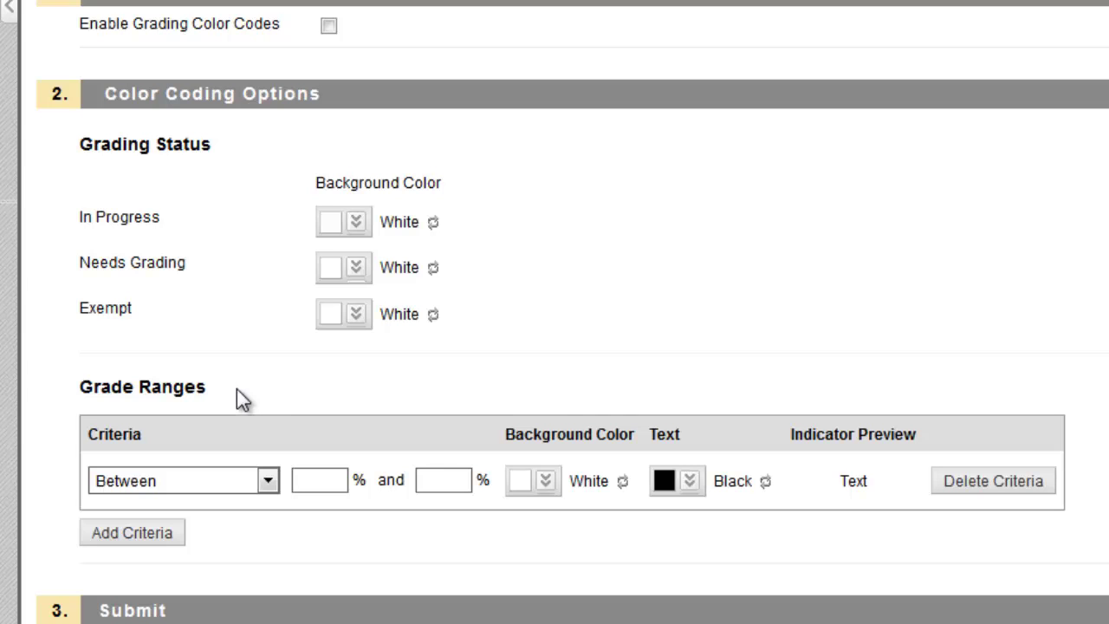
pyautogui.click(265, 482)
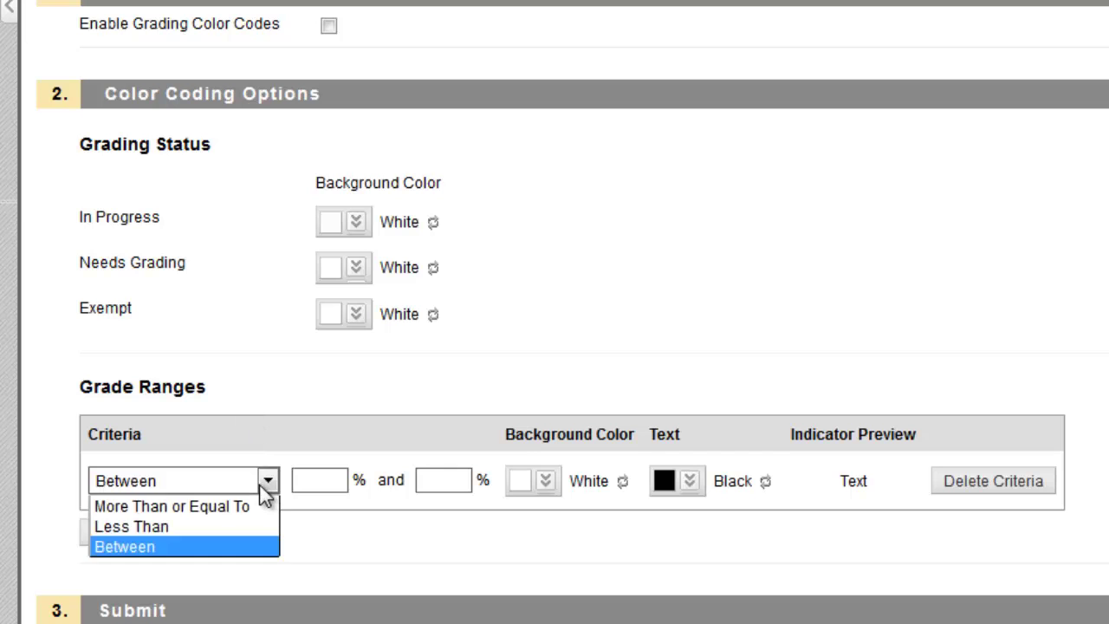
pyautogui.click(193, 525)
pyautogui.click(317, 481)
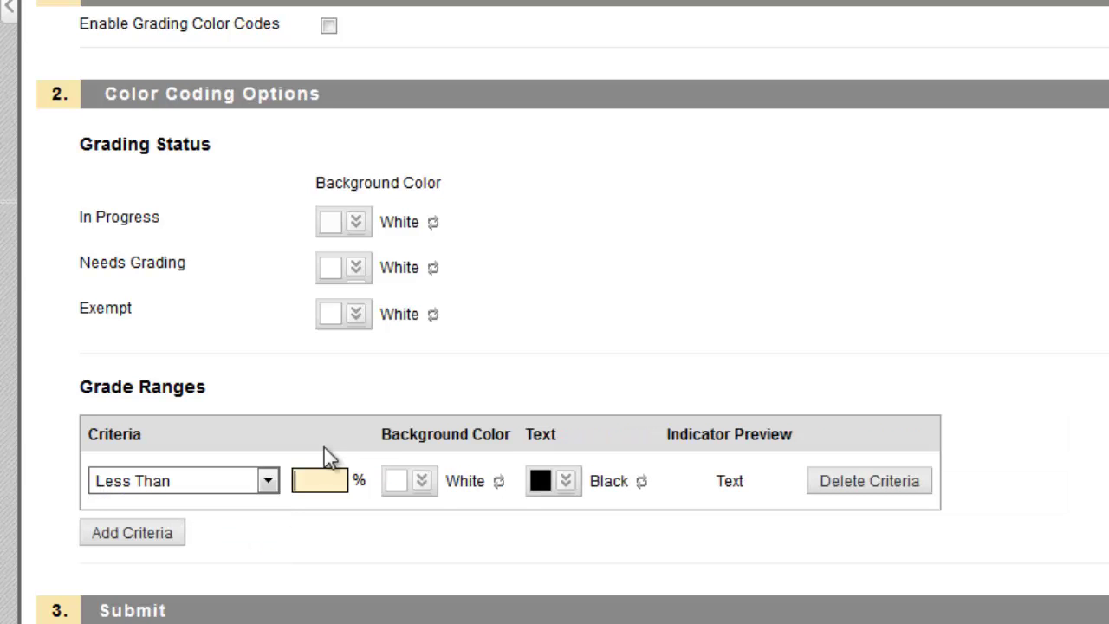
pyautogui.write('70')
pyautogui.click(422, 482)
pyautogui.click(721, 186)
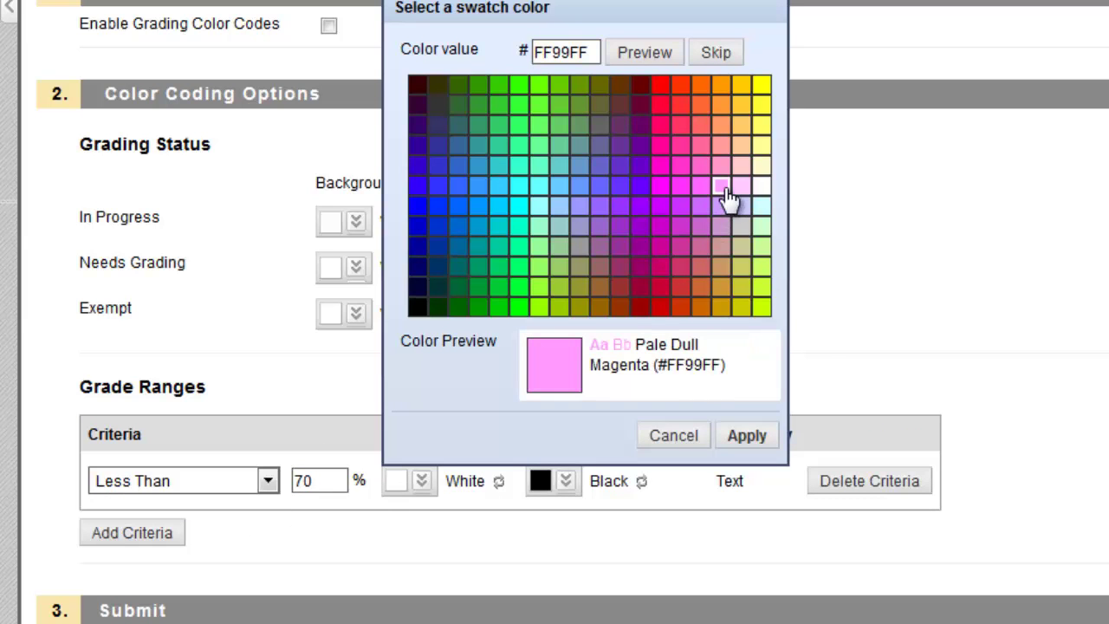
pyautogui.click(744, 436)
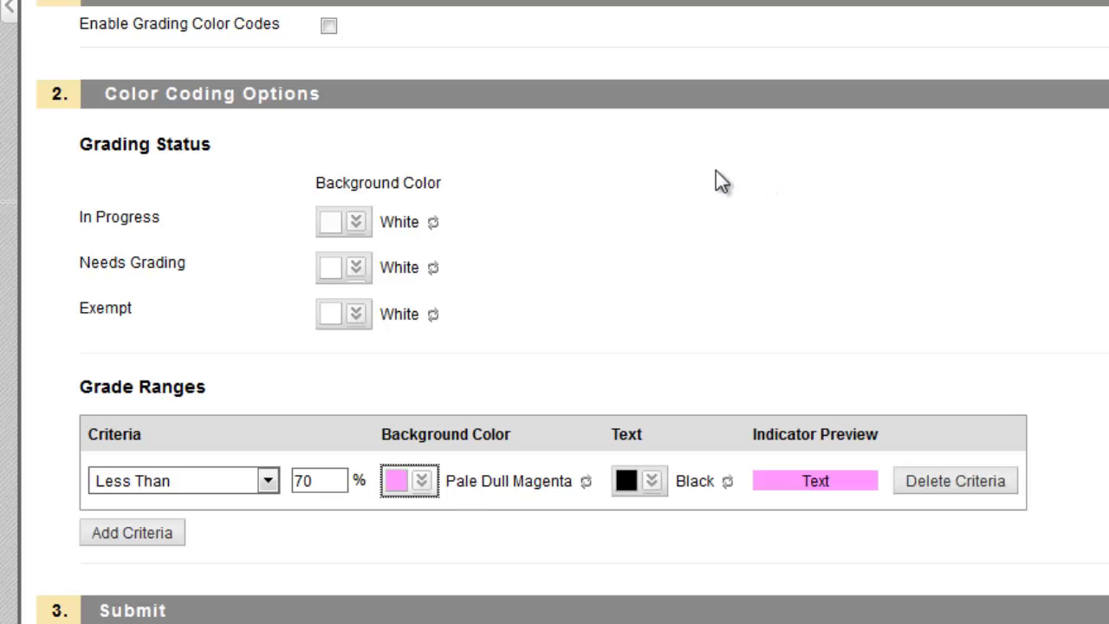
# Step: Enable grading color codes and submit the color coding settings
pyautogui.scroll(1, 329, 61)
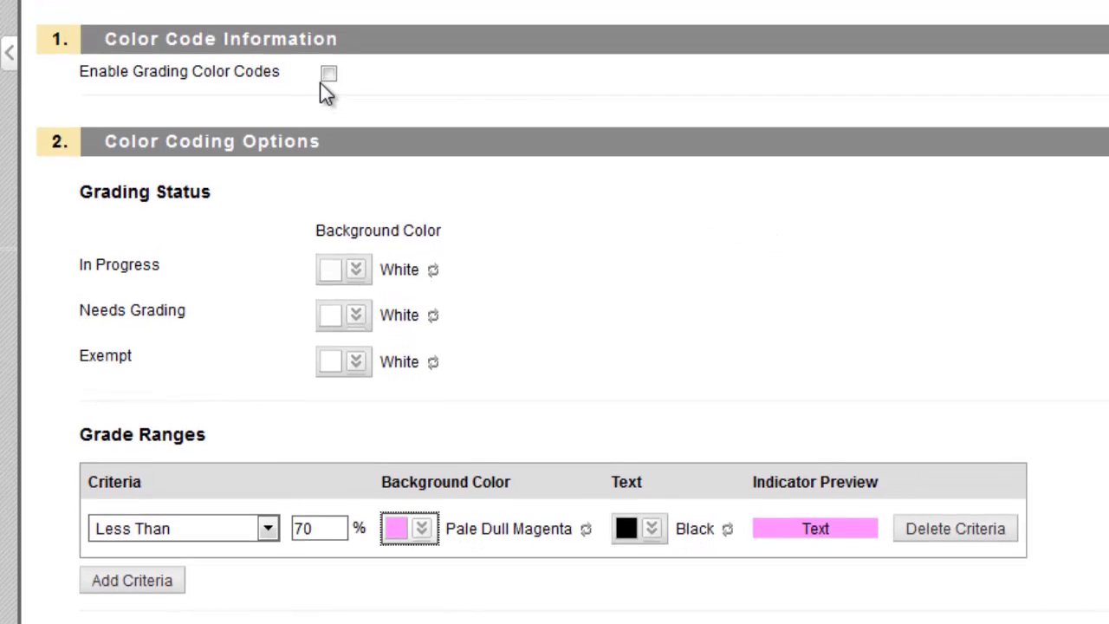
pyautogui.click(329, 76)
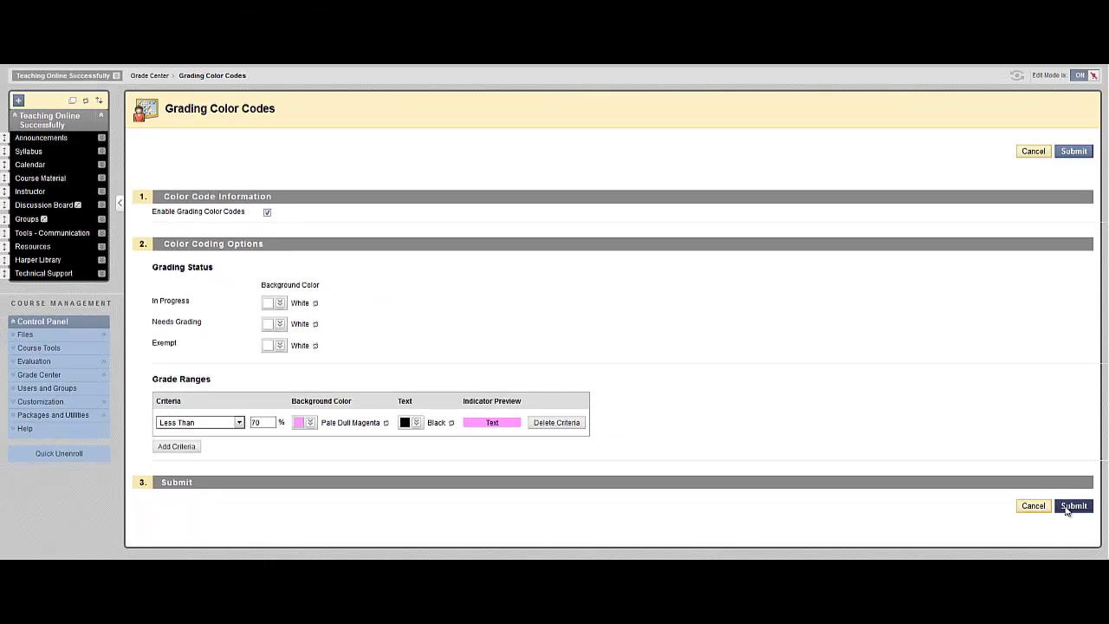
pyautogui.click(1067, 511)
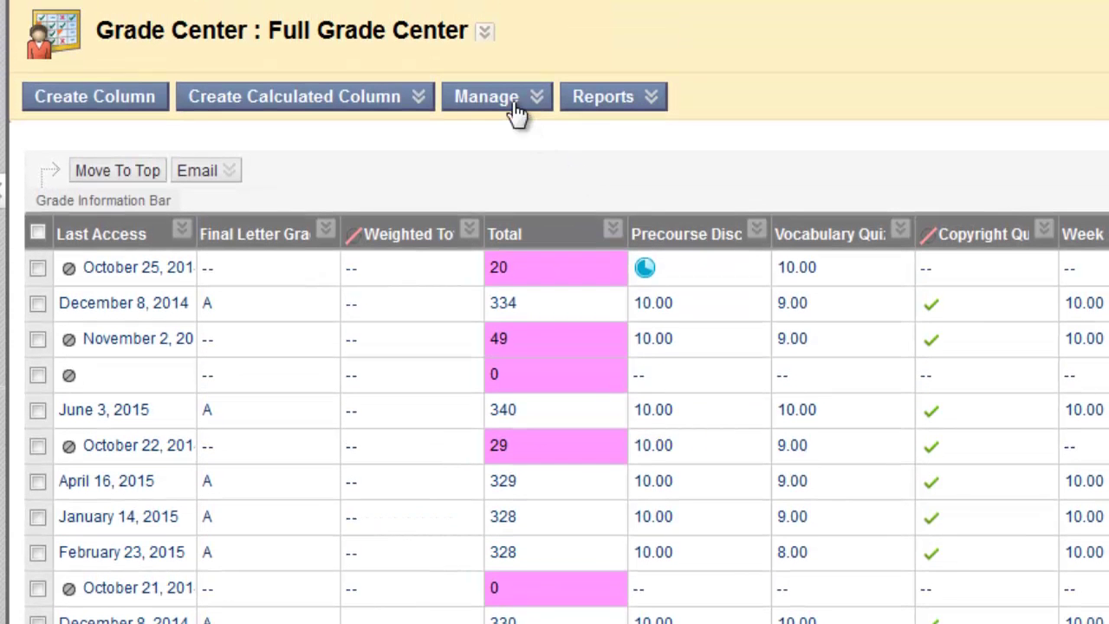
# Step: Reopen the Grading Color Codes settings from the Full Grade Center
pyautogui.click(516, 107)
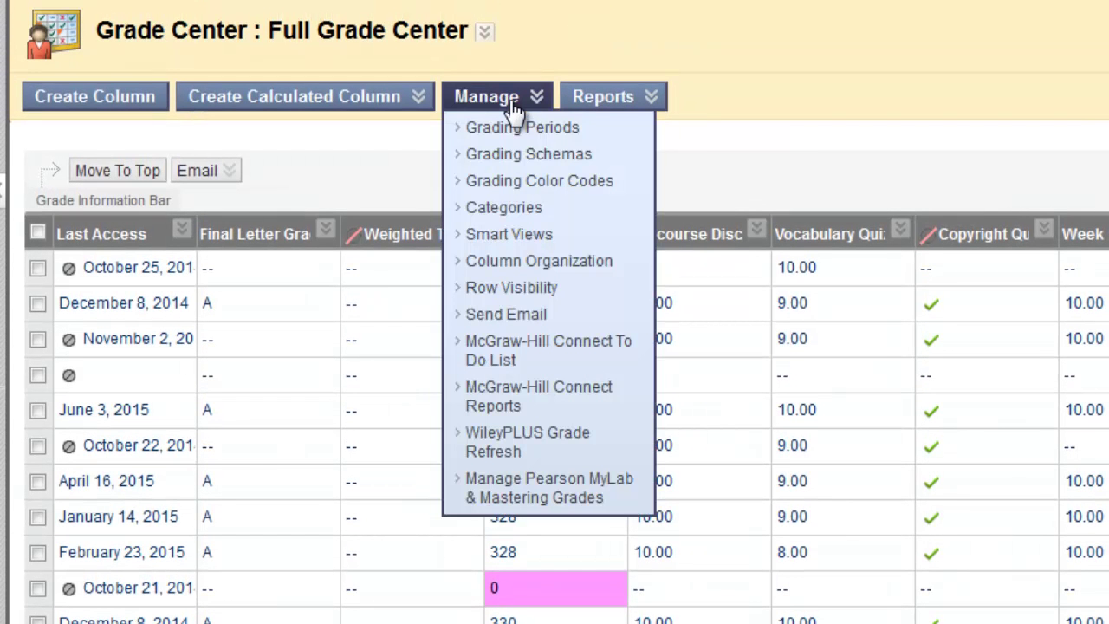
pyautogui.click(504, 182)
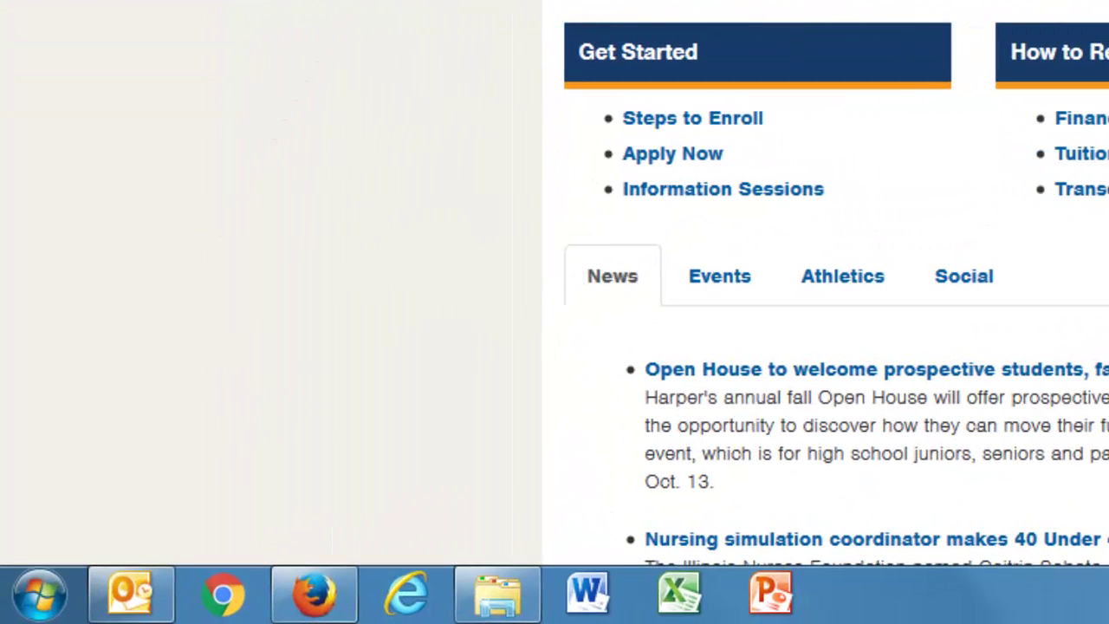
# Step: Search Windows for "snipping" and launch the Snipping Tool over the Harper College website
pyautogui.click(29, 613)
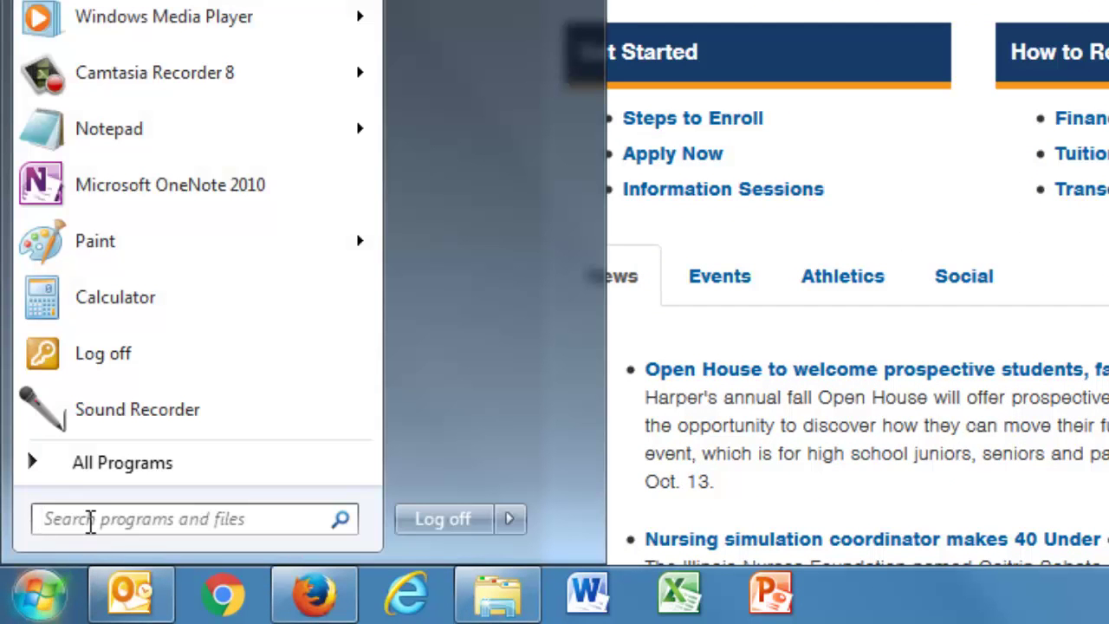
pyautogui.write('snipping')
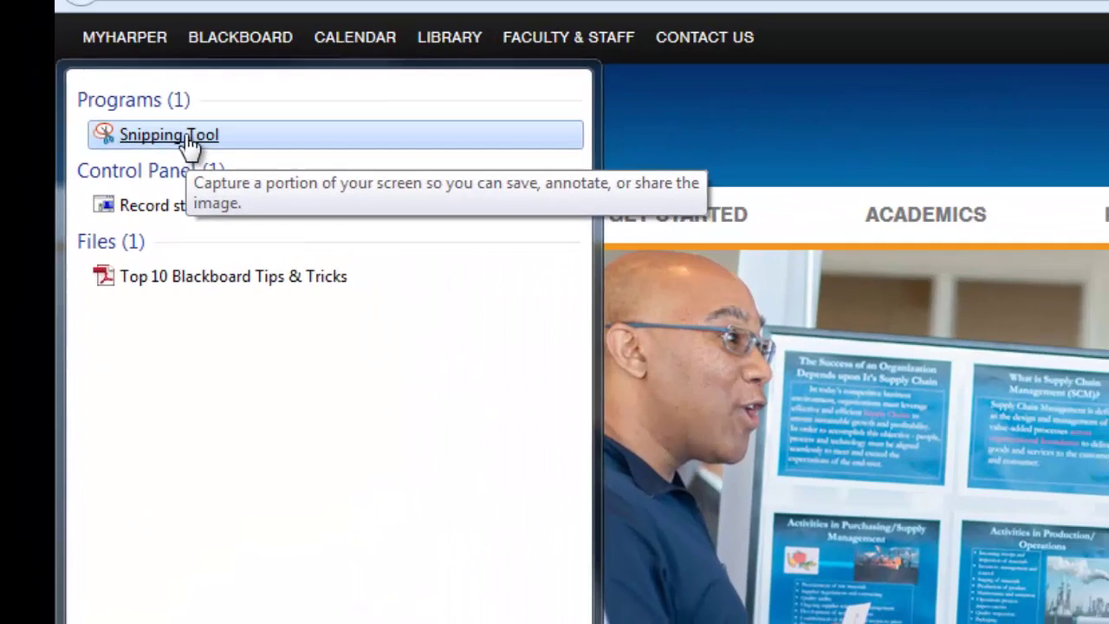
pyautogui.click(211, 130)
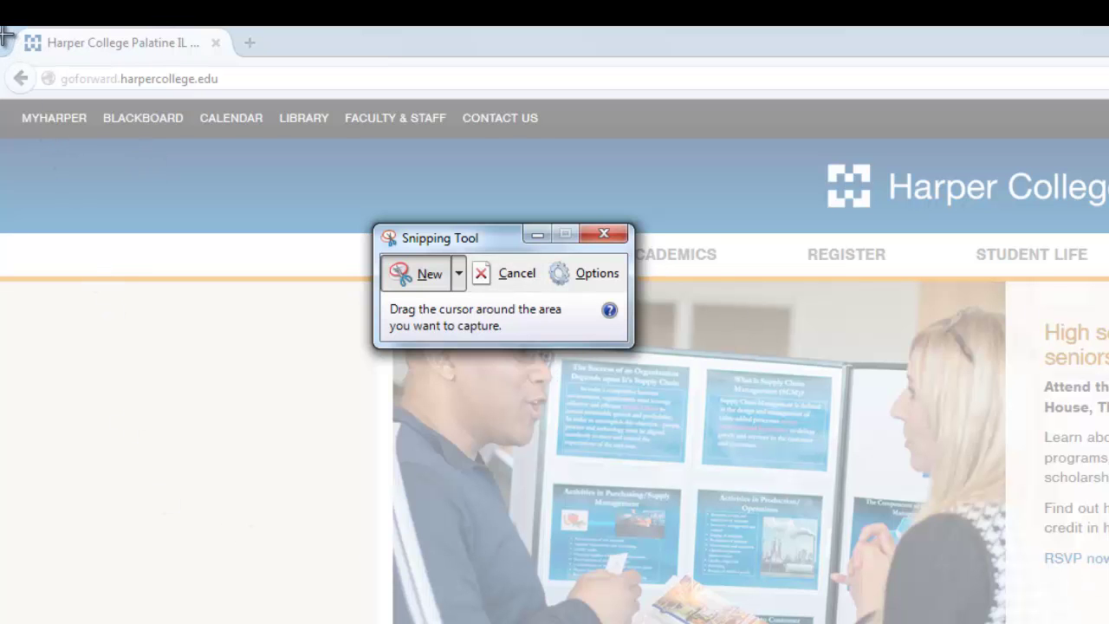
# Step: Capture the browser's address bar and the Harper College navigation links, and circle the BLACKBOARD link with the pen
pyautogui.moveTo(1, 27); pyautogui.dragTo(660, 209)
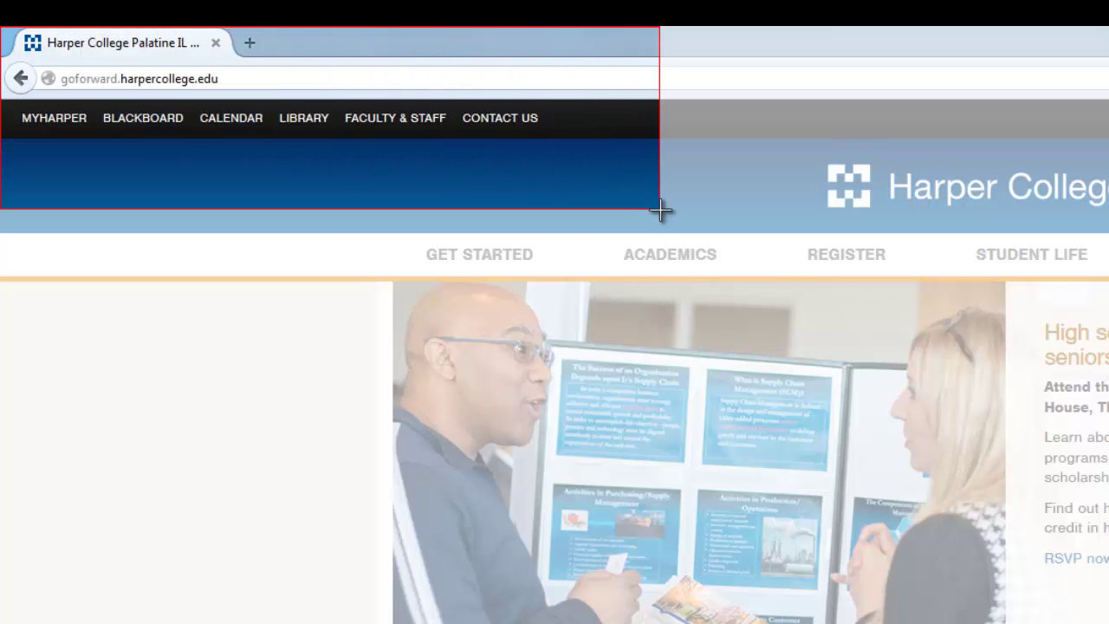
pyautogui.moveTo(660, 209); pyautogui.dragTo(660, 210)
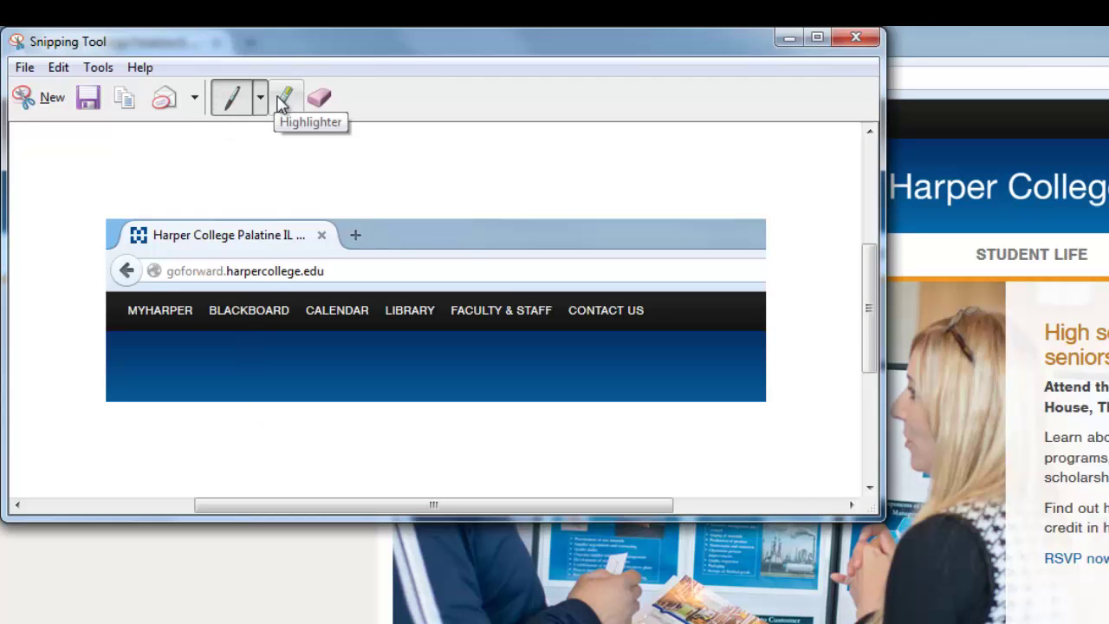
pyautogui.moveTo(289, 303)
pyautogui.mouseDown()
pyautogui.moveTo(227, 283)
pyautogui.moveTo(201, 319)
pyautogui.mouseUp()
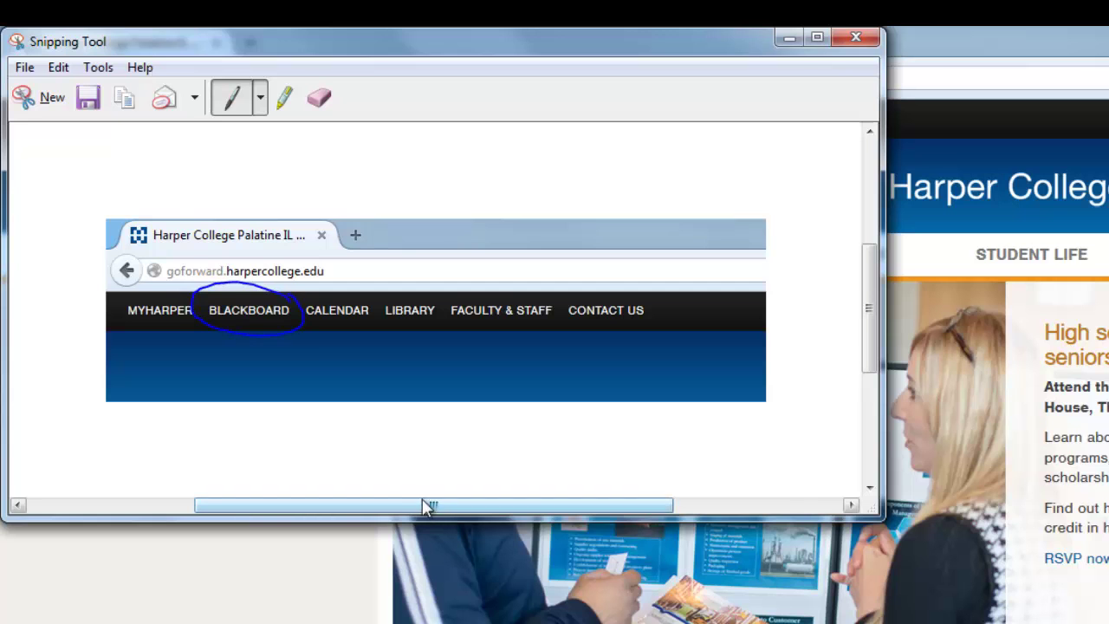
# Step: Start a new snip of the Harper College page
pyautogui.click(126, 102)
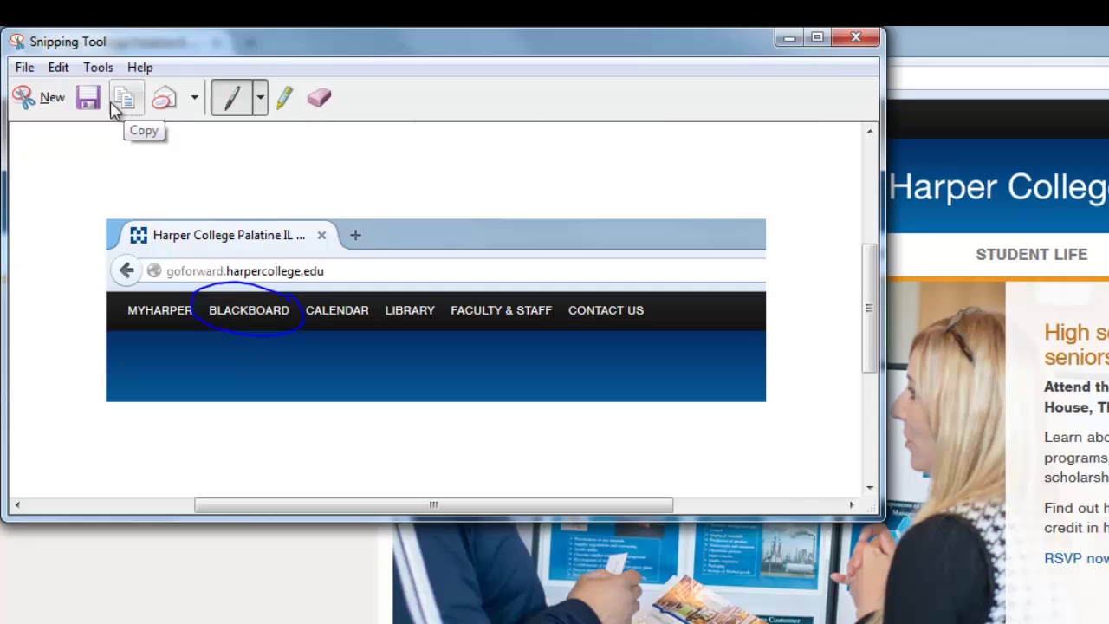
pyautogui.click(89, 101)
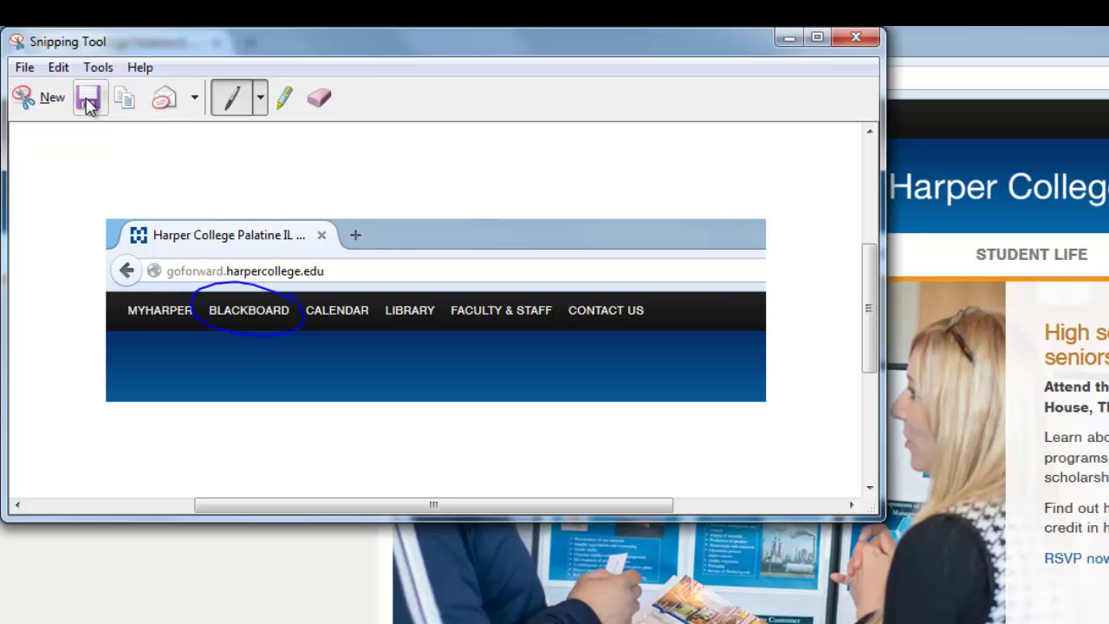
pyautogui.click(18, 72)
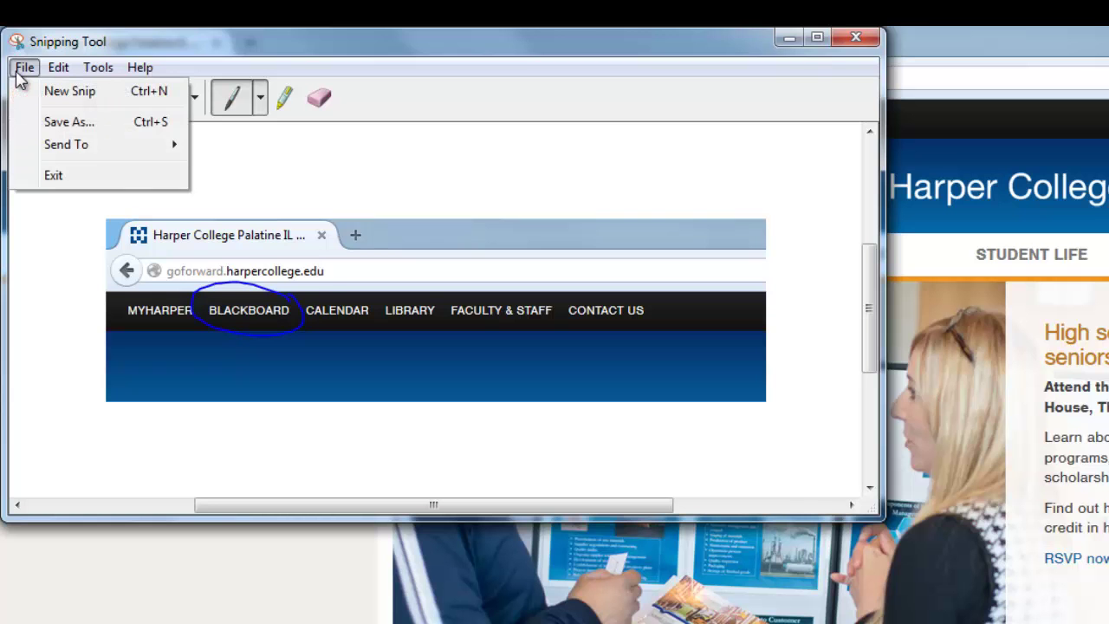
pyautogui.click(23, 70)
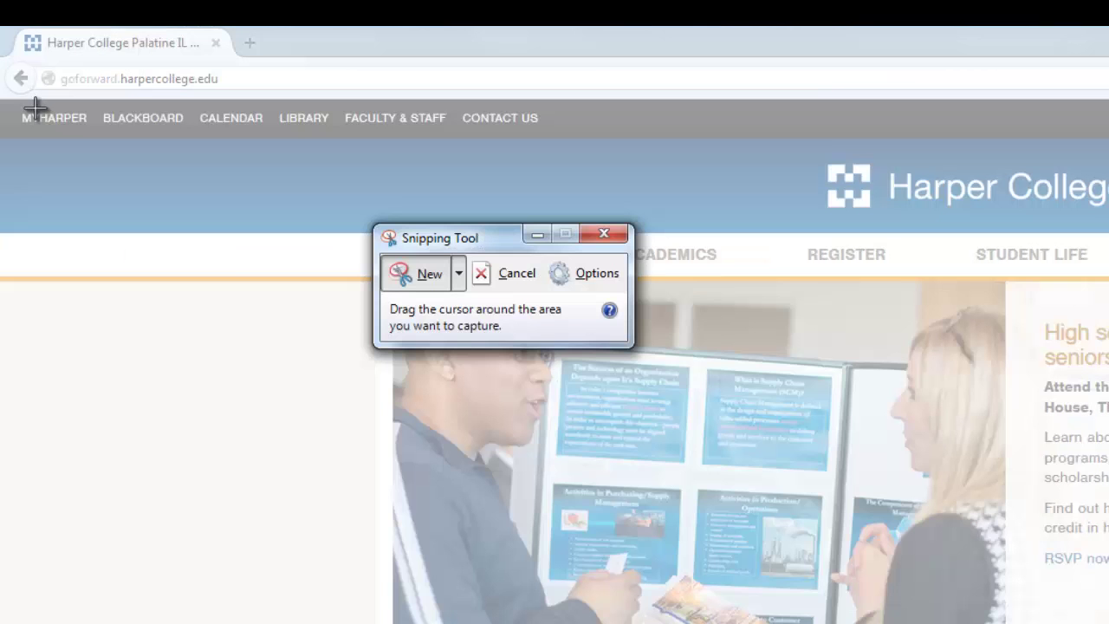